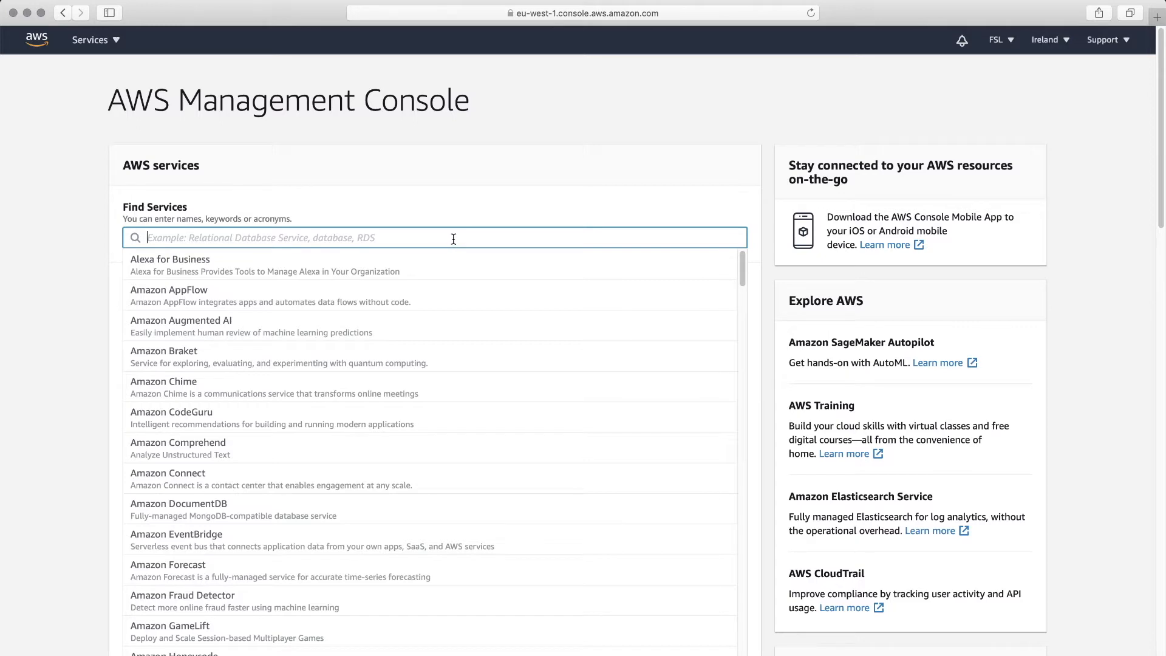
# - Search the console's services for 'works' to find WorkSpaces
pyautogui.write('works')
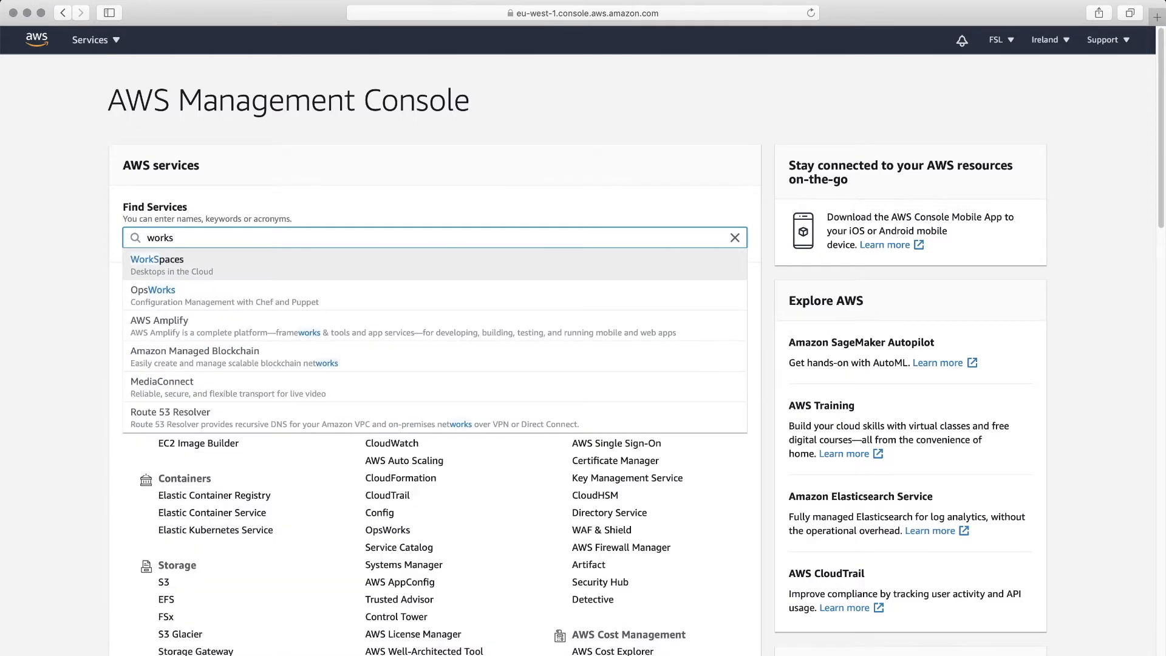
# - Open WorkSpaces, confirm the Ireland region is selected, and go to the Directories list
pyautogui.click(373, 265)
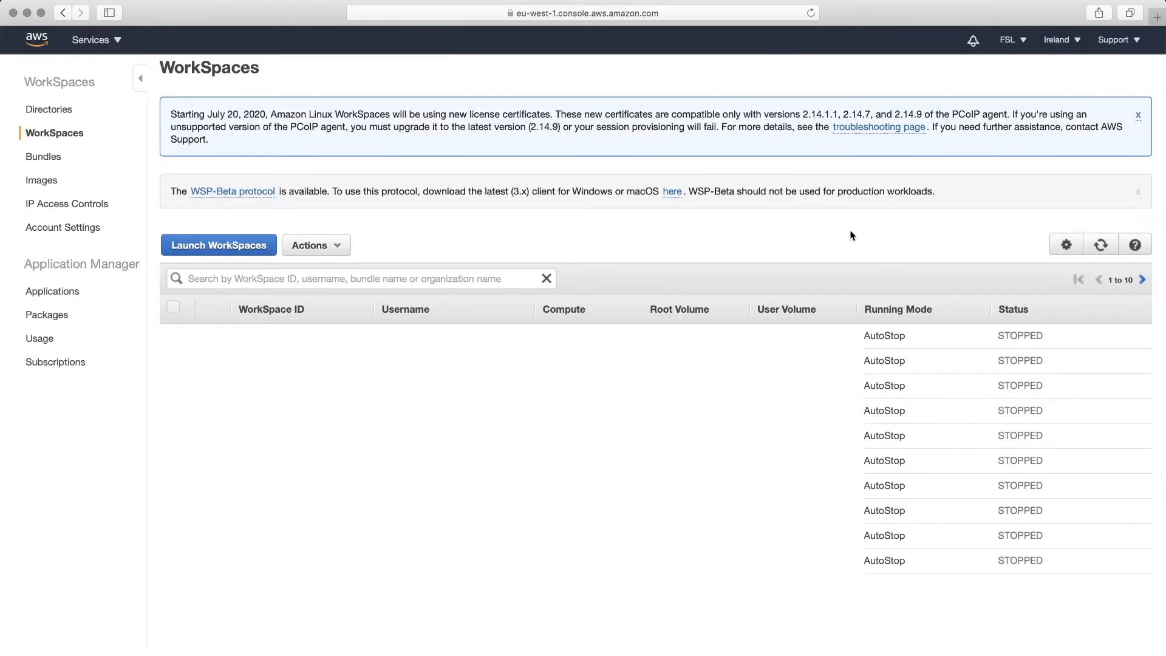
pyautogui.click(1059, 42)
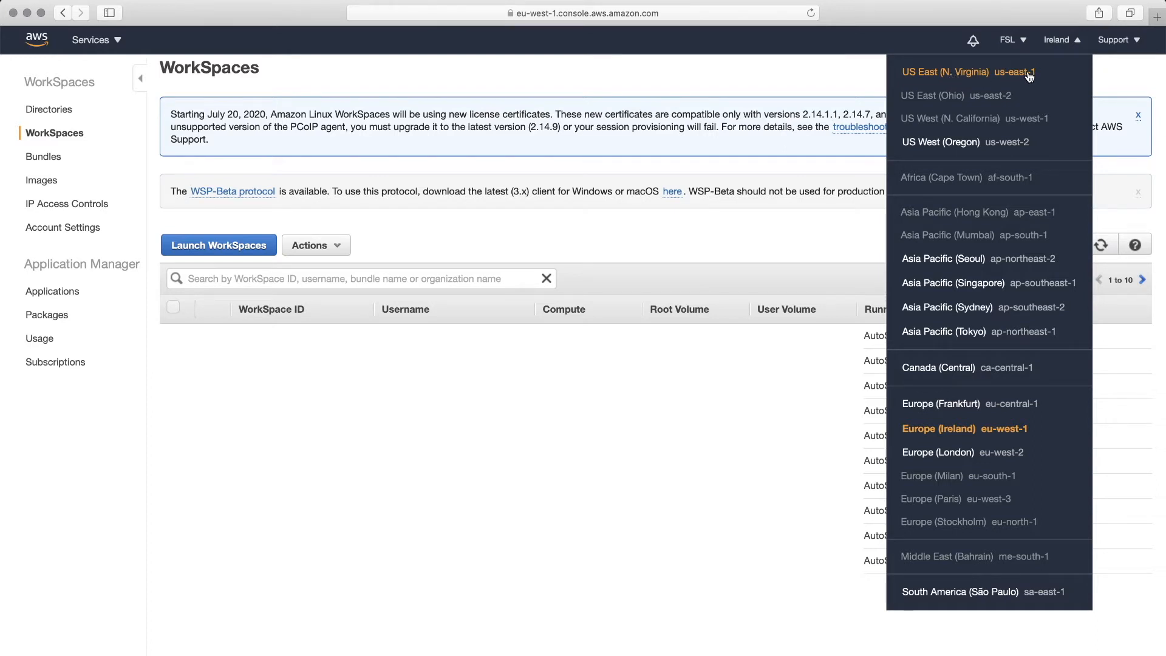
pyautogui.click(785, 235)
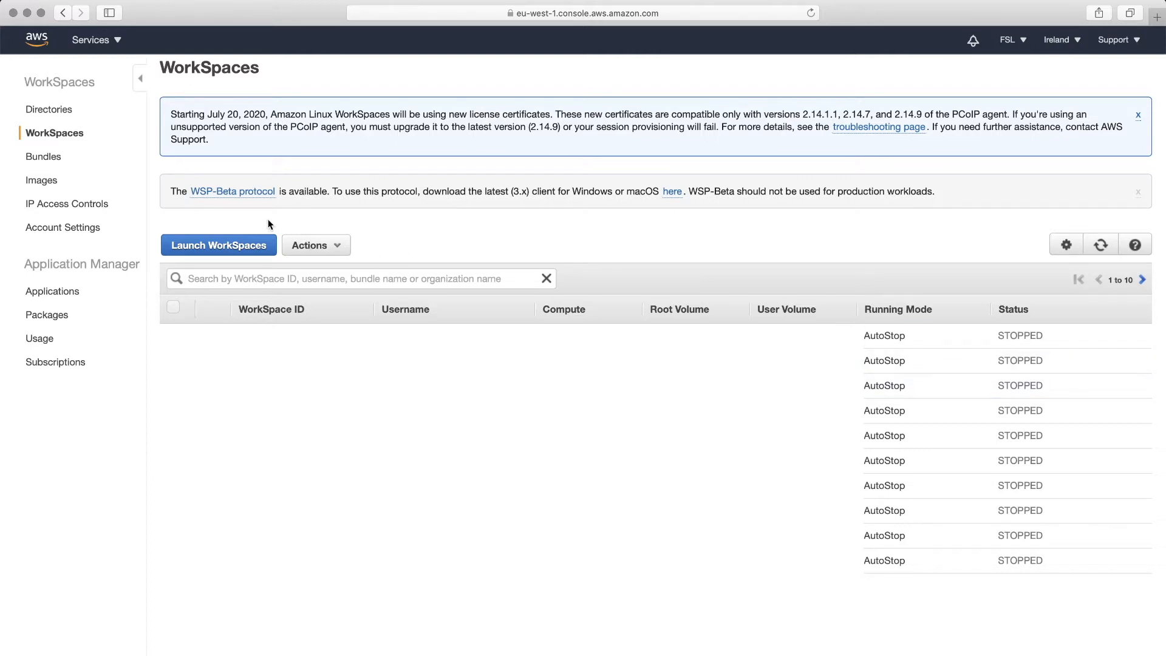
pyautogui.click(56, 110)
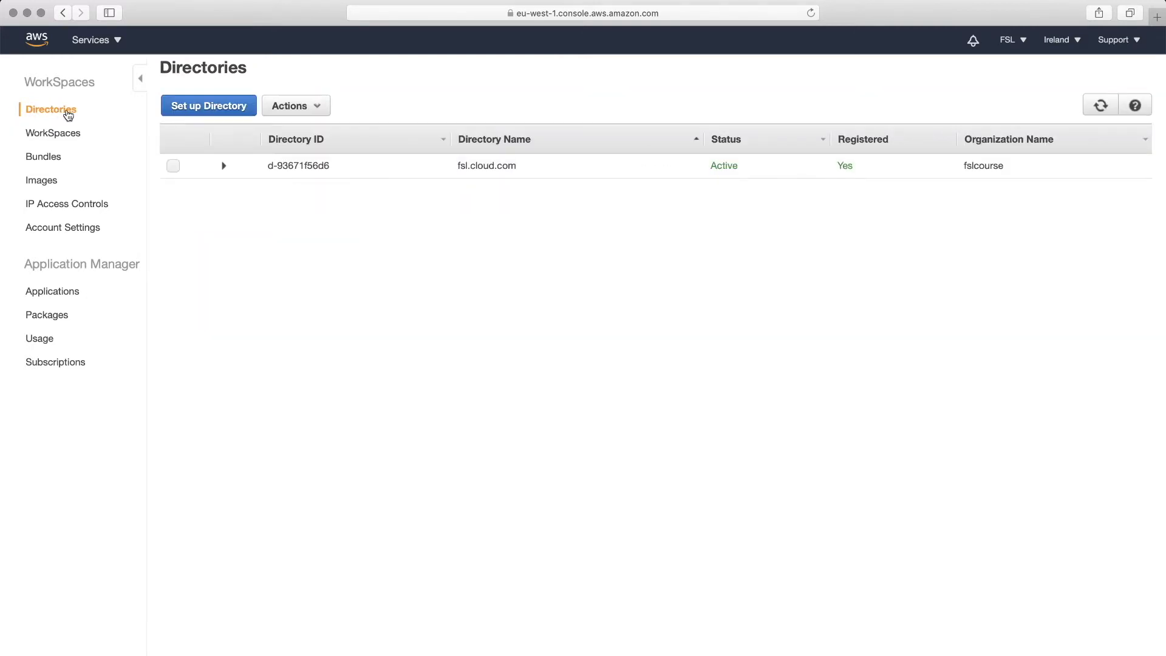
# - Start setting up a new directory
pyautogui.click(240, 107)
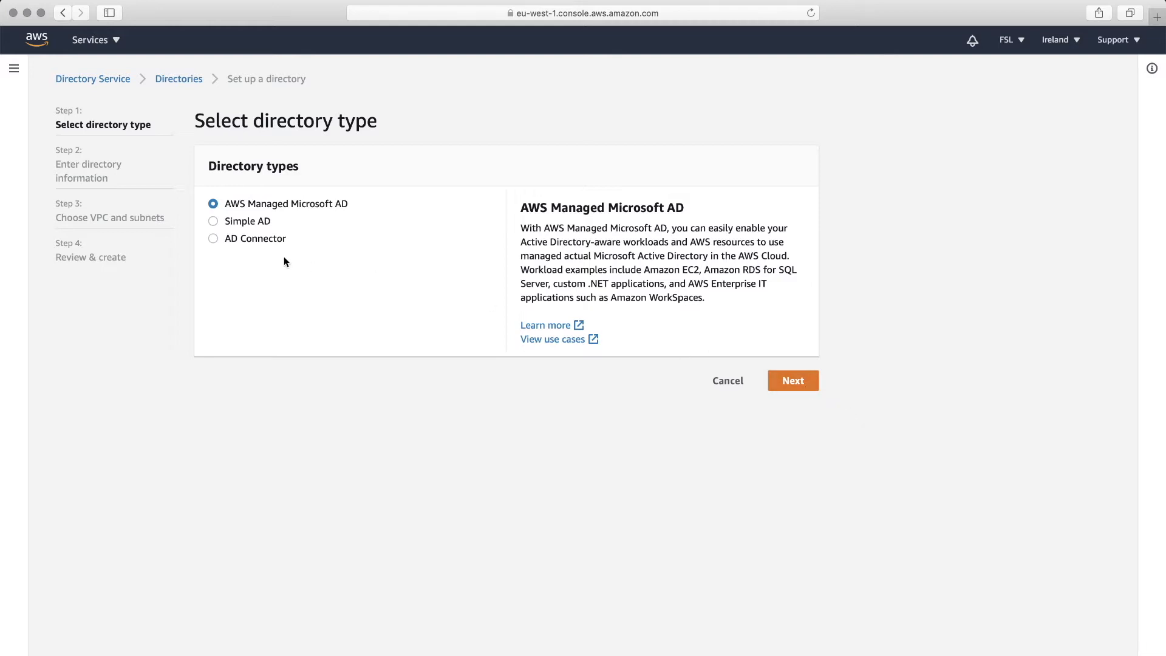
# - Choose Simple AD as the directory type with the Small directory size
pyautogui.click(247, 218)
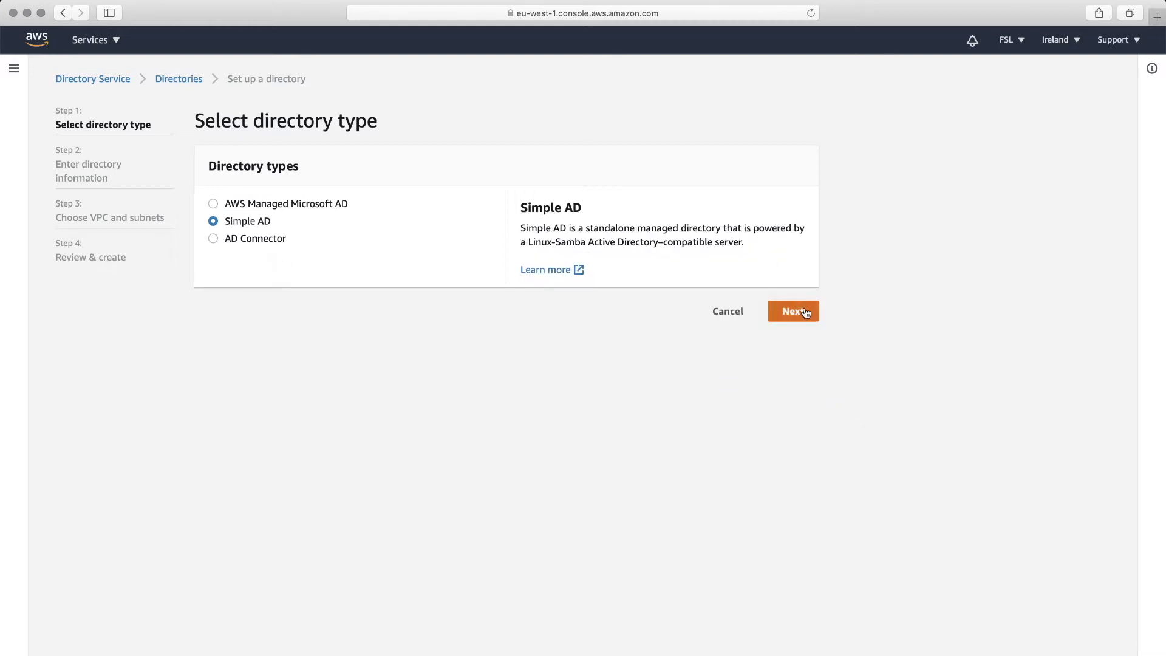
pyautogui.click(804, 311)
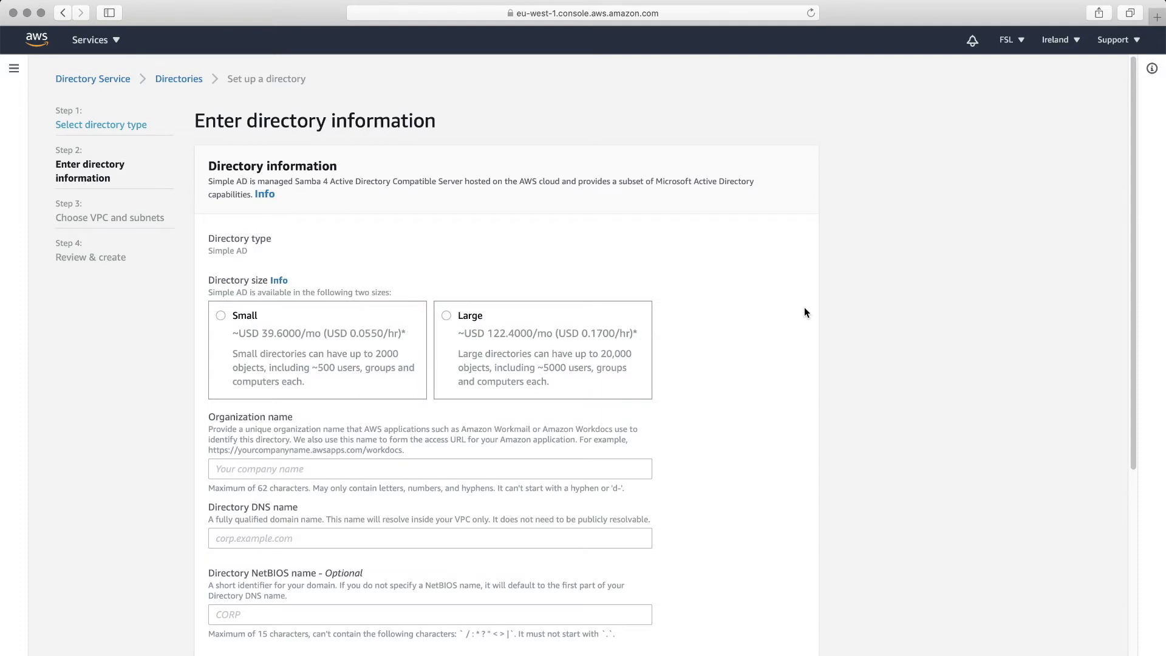
pyautogui.scroll(-2, 319, 286)
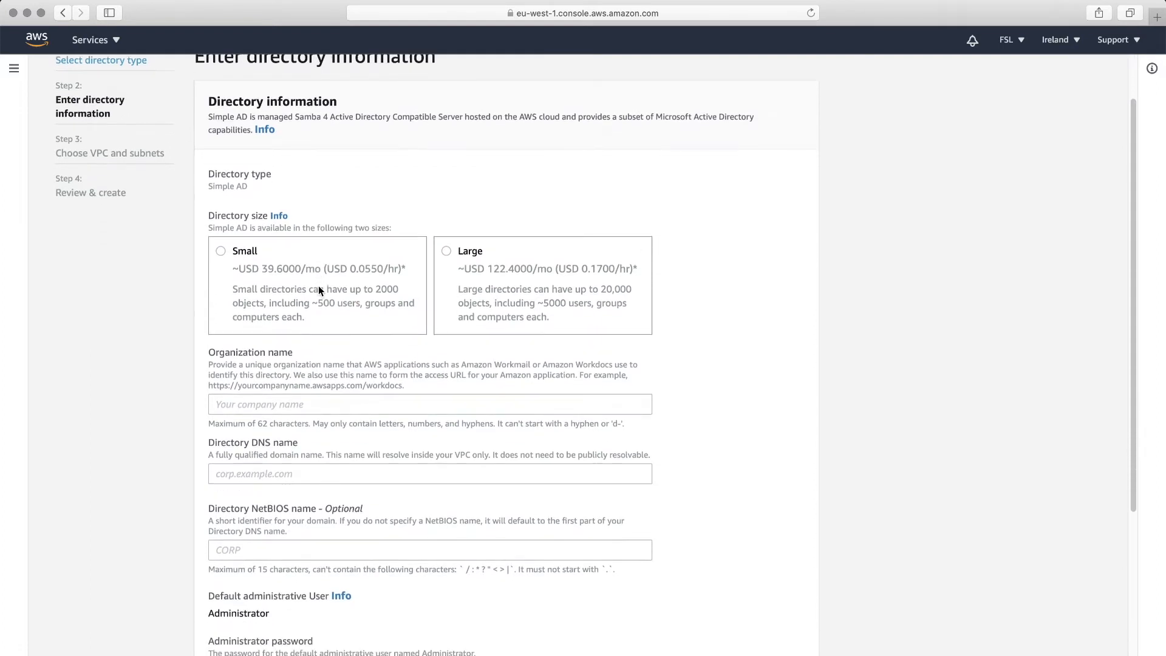
pyautogui.scroll(1, 318, 290)
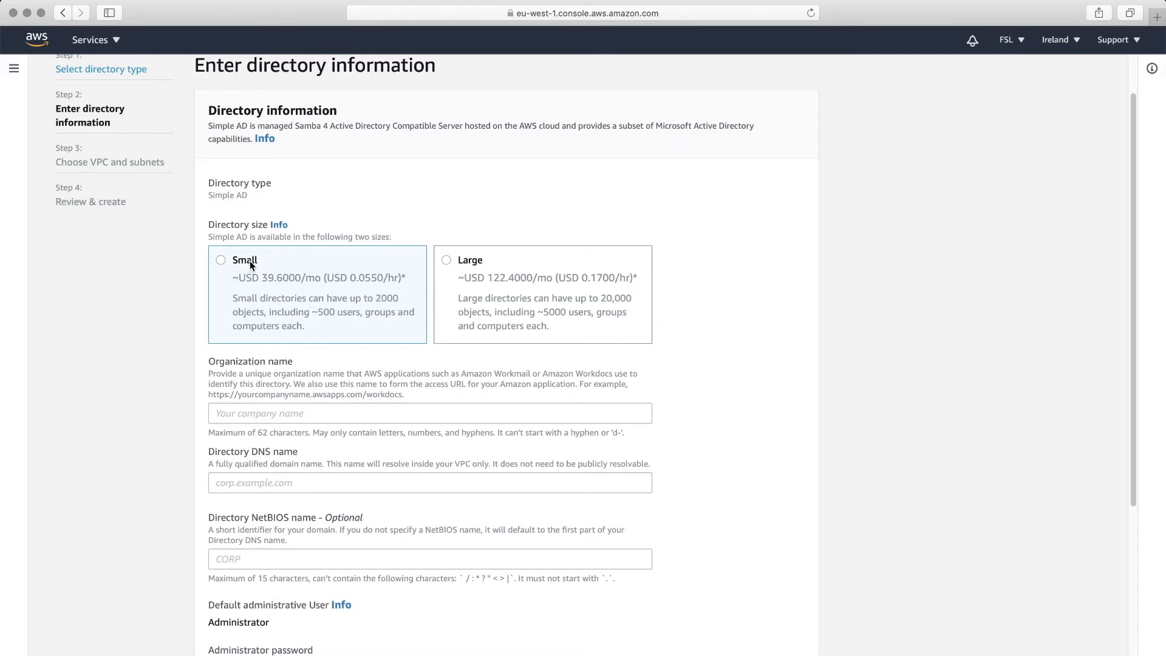
pyautogui.click(277, 267)
pyautogui.scroll(-1, 355, 298)
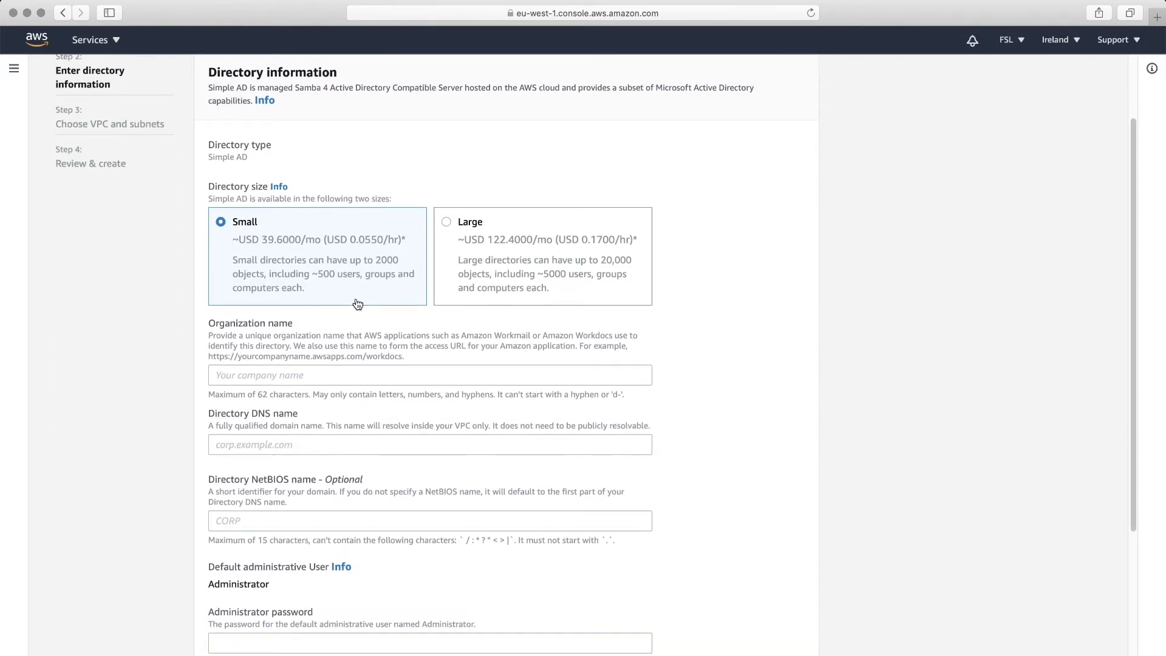
pyautogui.click(356, 375)
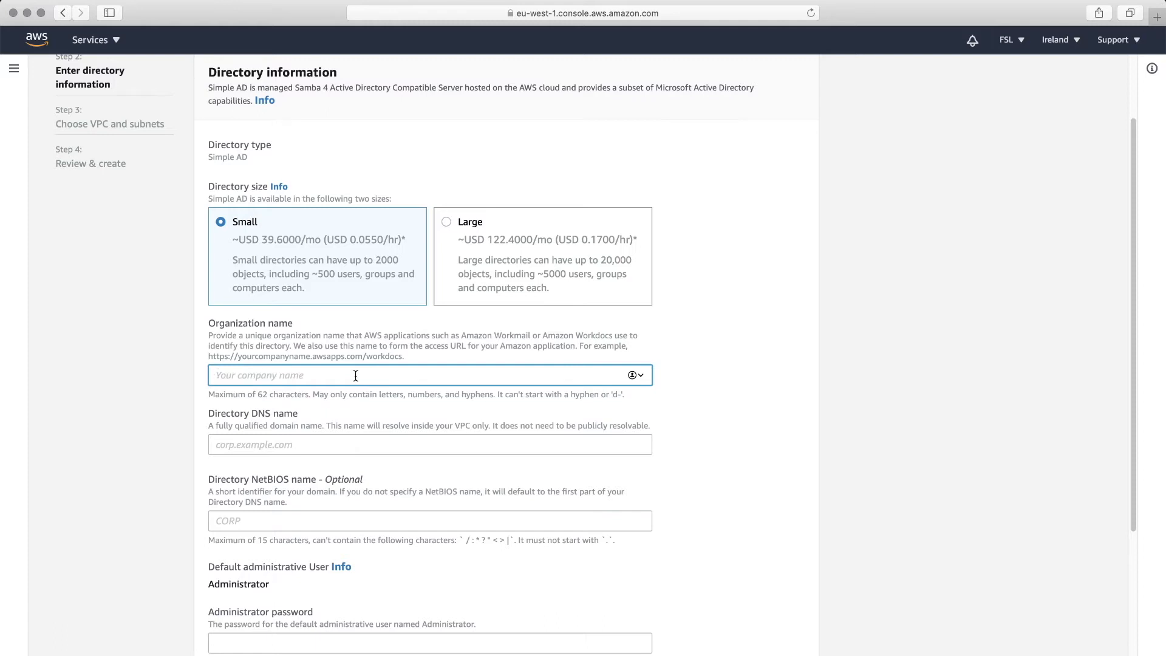
# - Enter organization name 'myname' and directory DNS name 'myname.cloud.com'
pyautogui.write('myname')
pyautogui.click(363, 445)
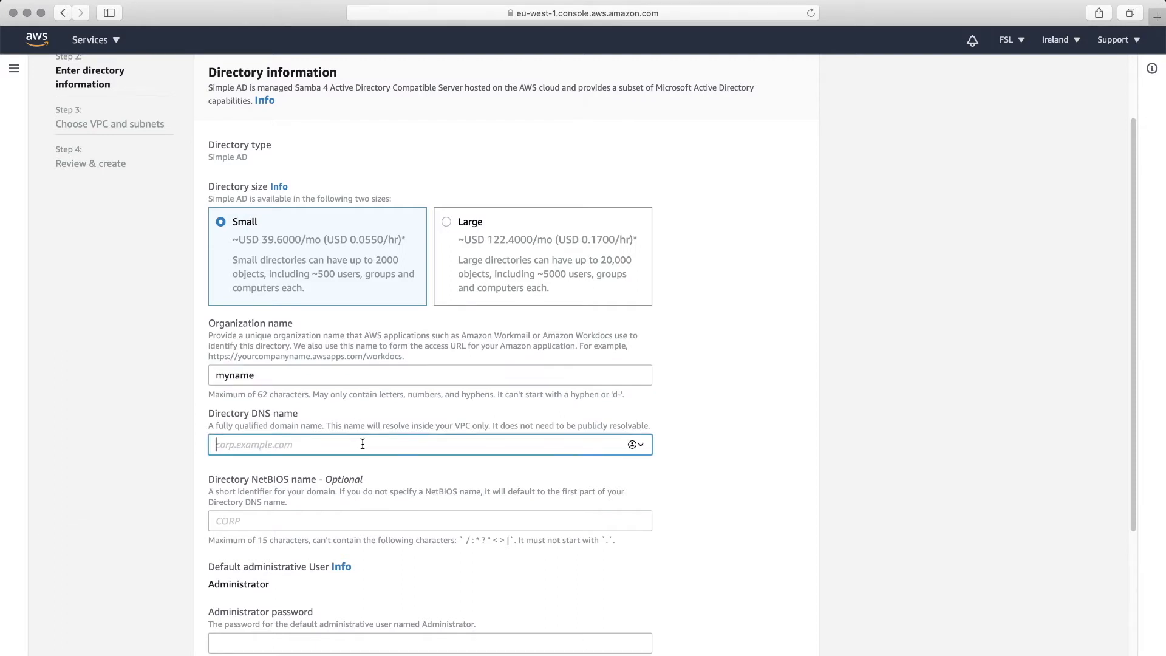
pyautogui.scroll(-1, 365, 438)
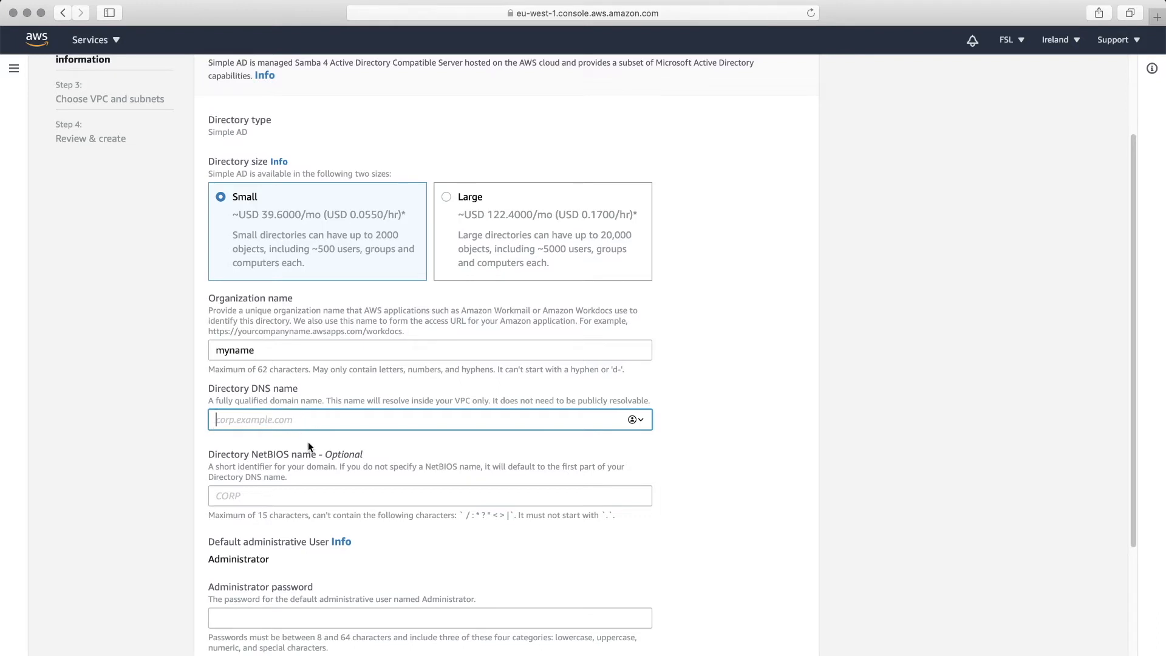
pyautogui.write('myname.cloud.com')
pyautogui.scroll(-2, 324, 419)
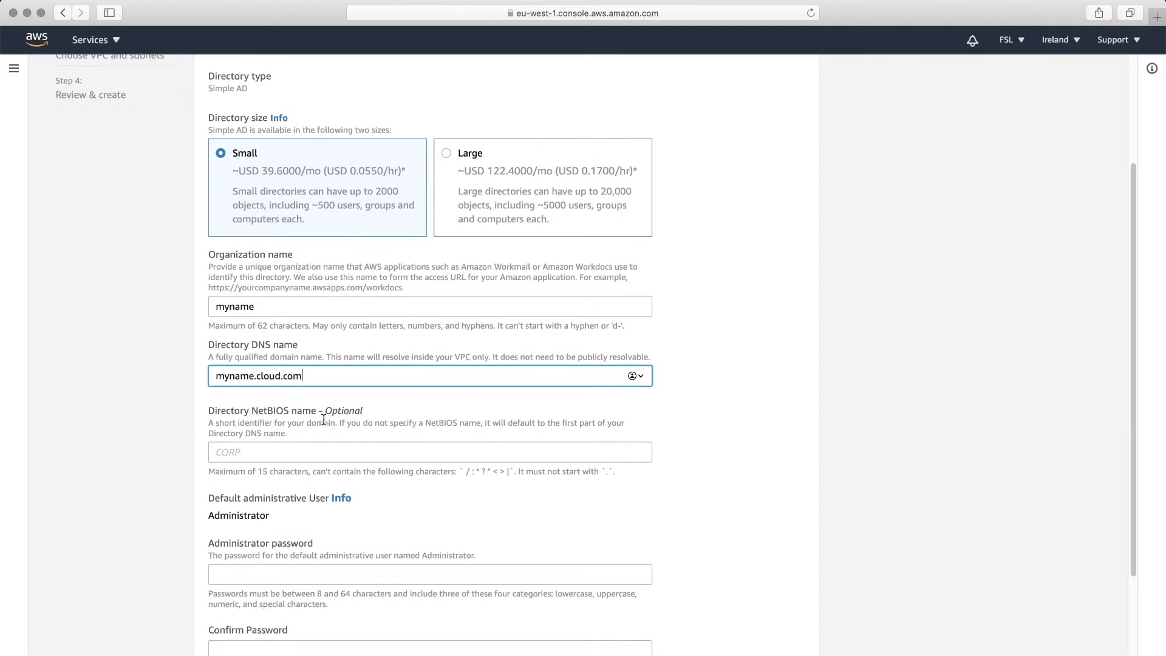
pyautogui.scroll(-2, 403, 388)
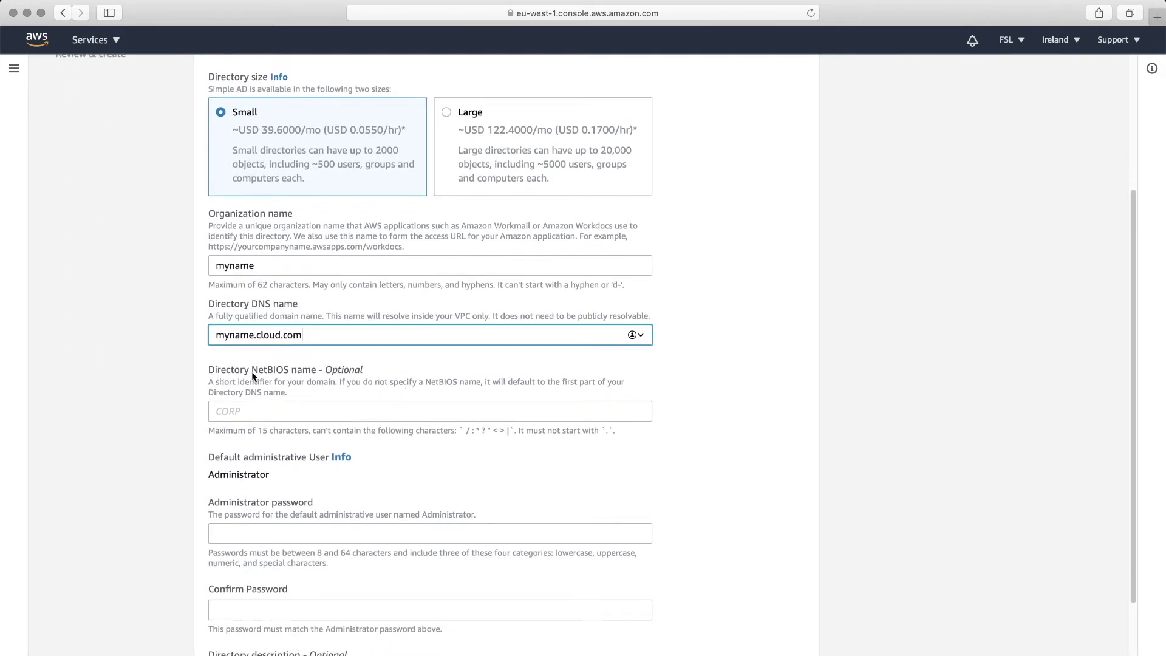
pyautogui.scroll(-1, 283, 373)
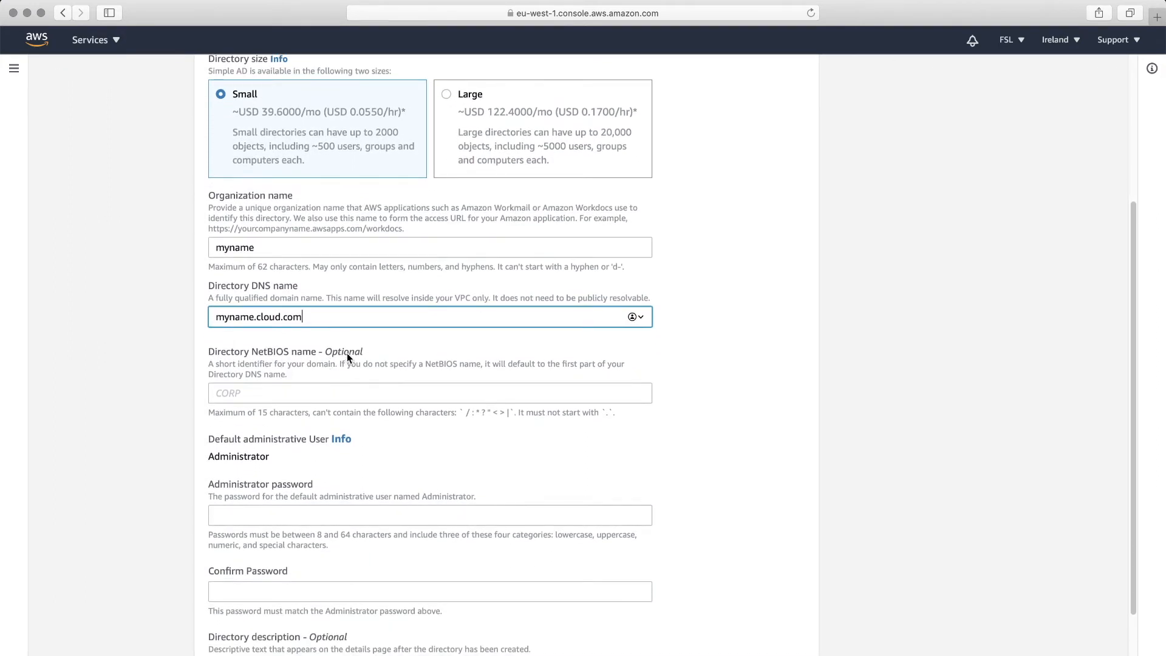
pyautogui.scroll(-4, 349, 357)
pyautogui.click(337, 428)
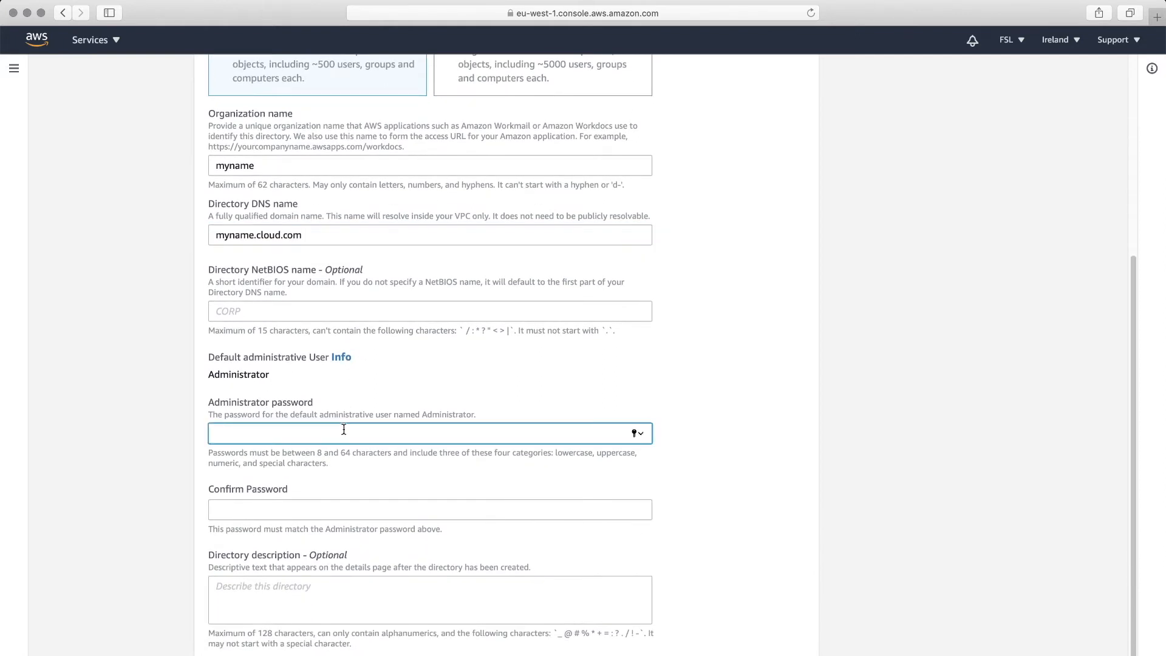
# - Set and confirm the administrator password, then continue to the VPC and subnets step
pyautogui.write('Passw0rd!')
pyautogui.click(333, 505)
pyautogui.write('Pa')
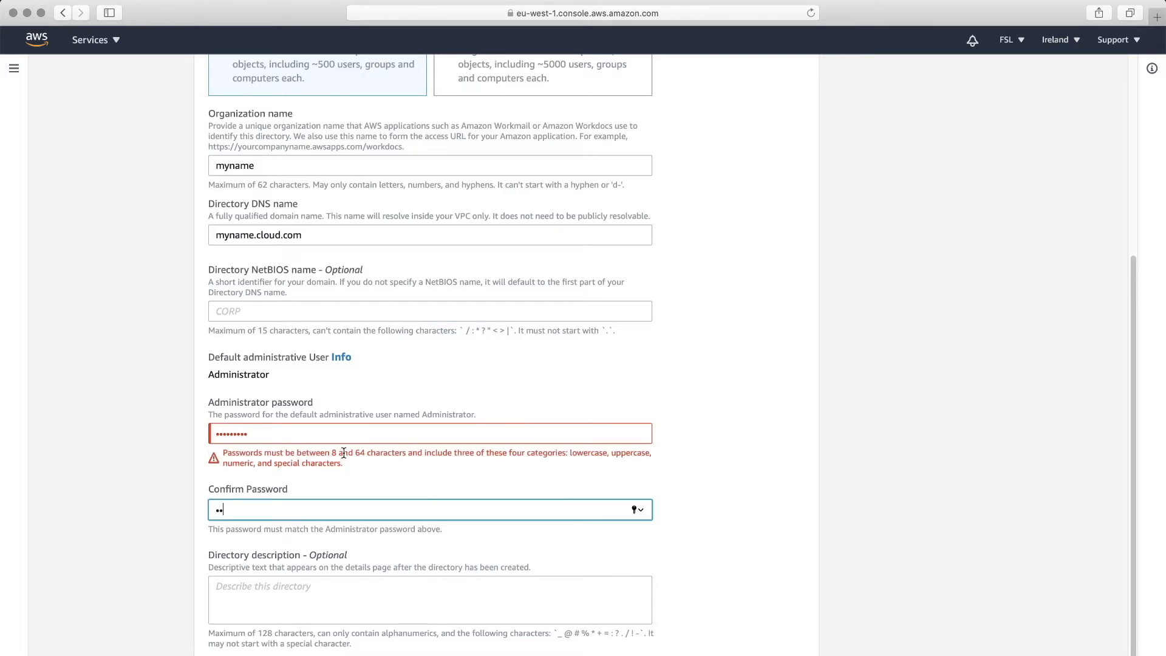
pyautogui.write('•••••')
pyautogui.write('•')
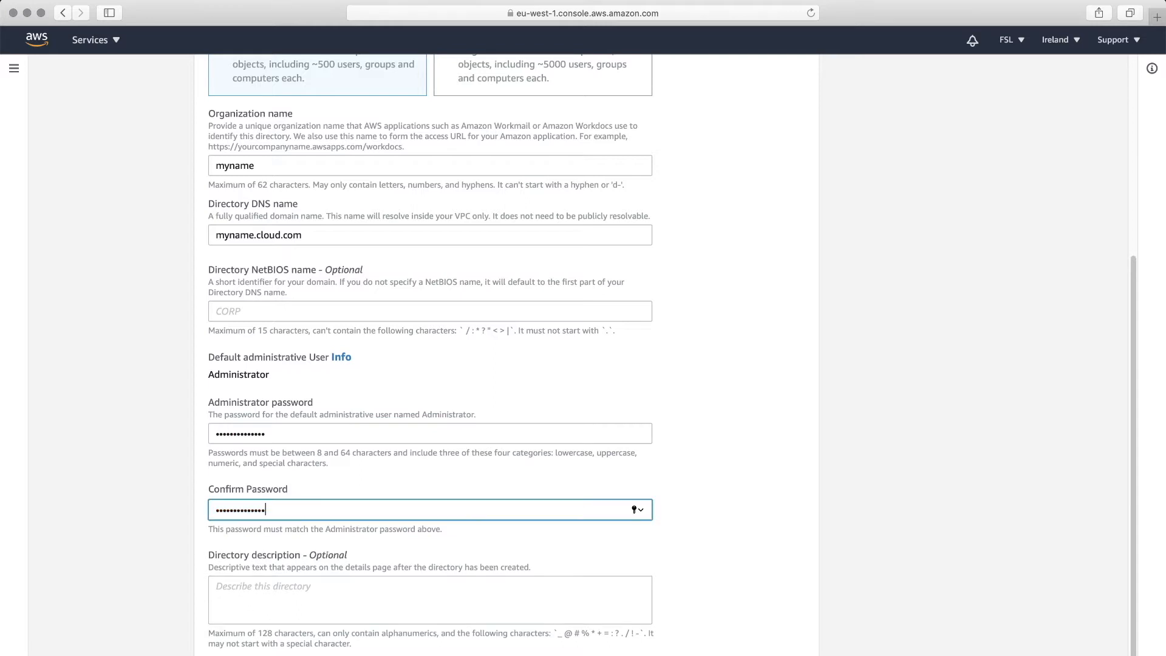
pyautogui.scroll(-1, 344, 496)
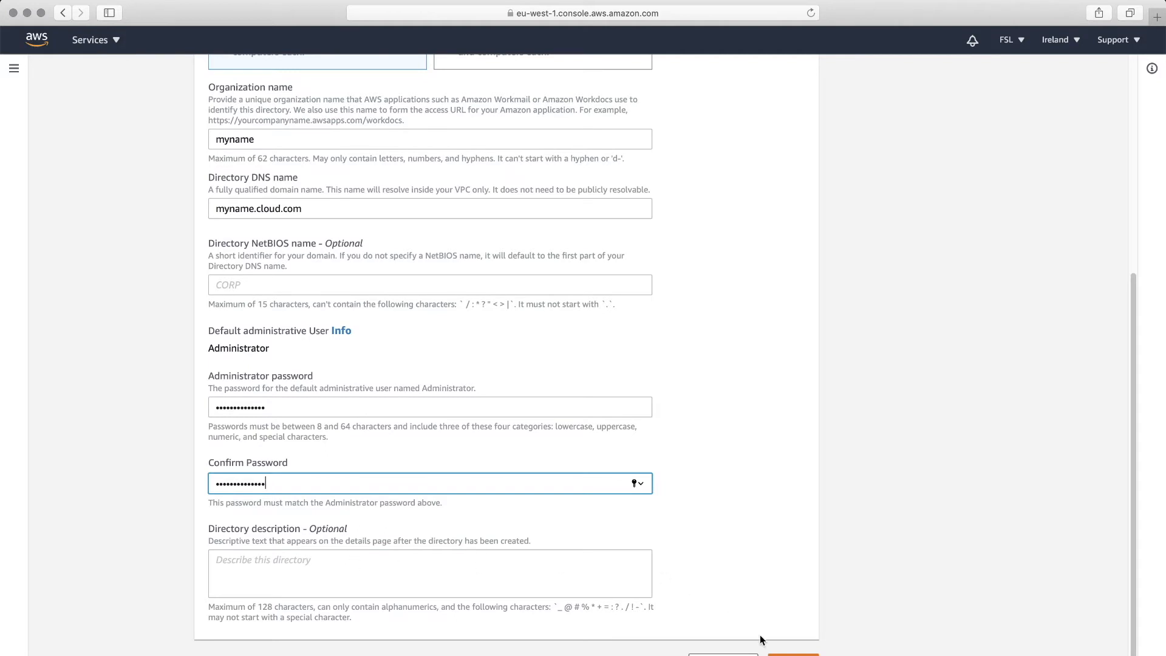
pyautogui.click(793, 654)
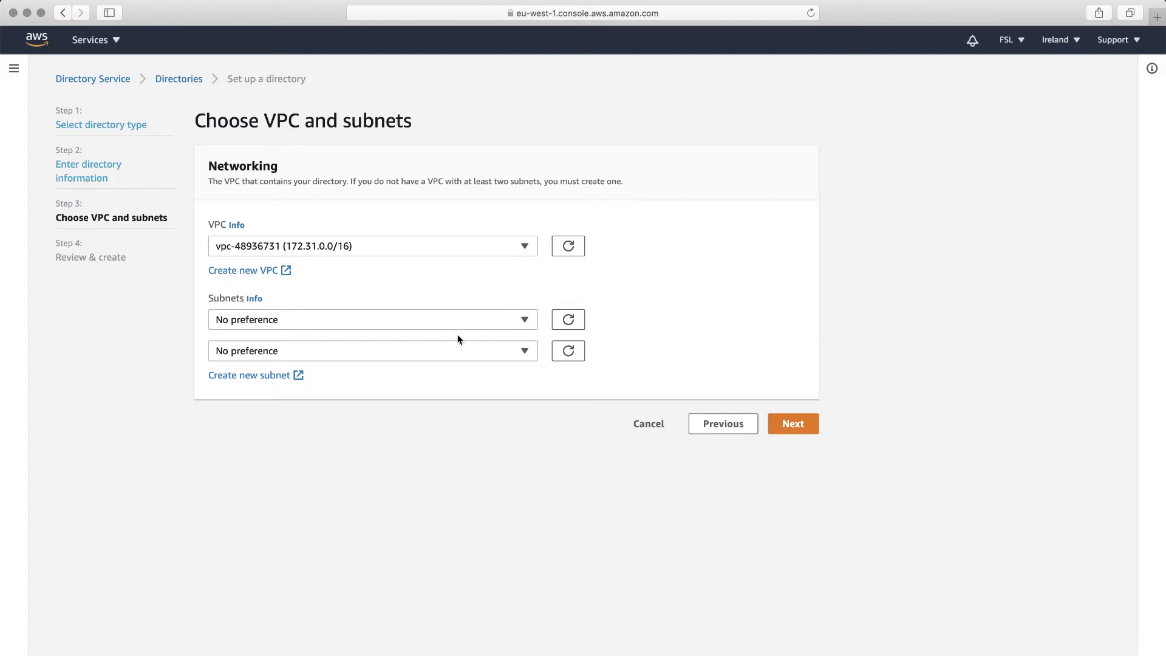
# - Review the Simple AD setup summary, then cancel without creating the directory
pyautogui.click(794, 425)
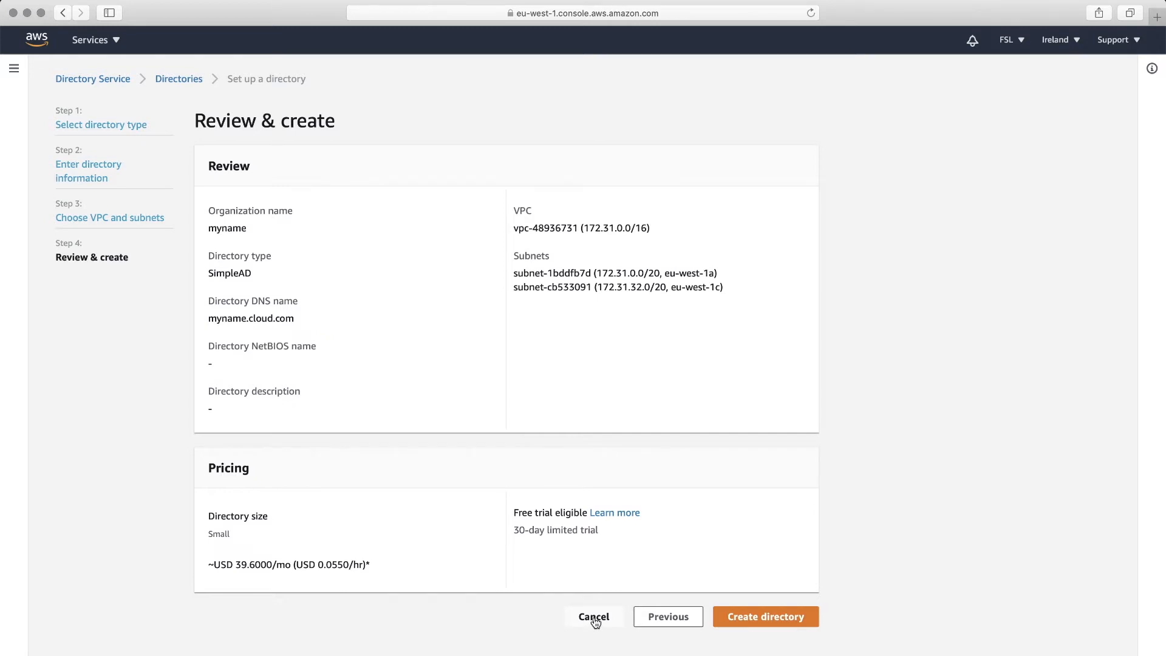
pyautogui.click(594, 616)
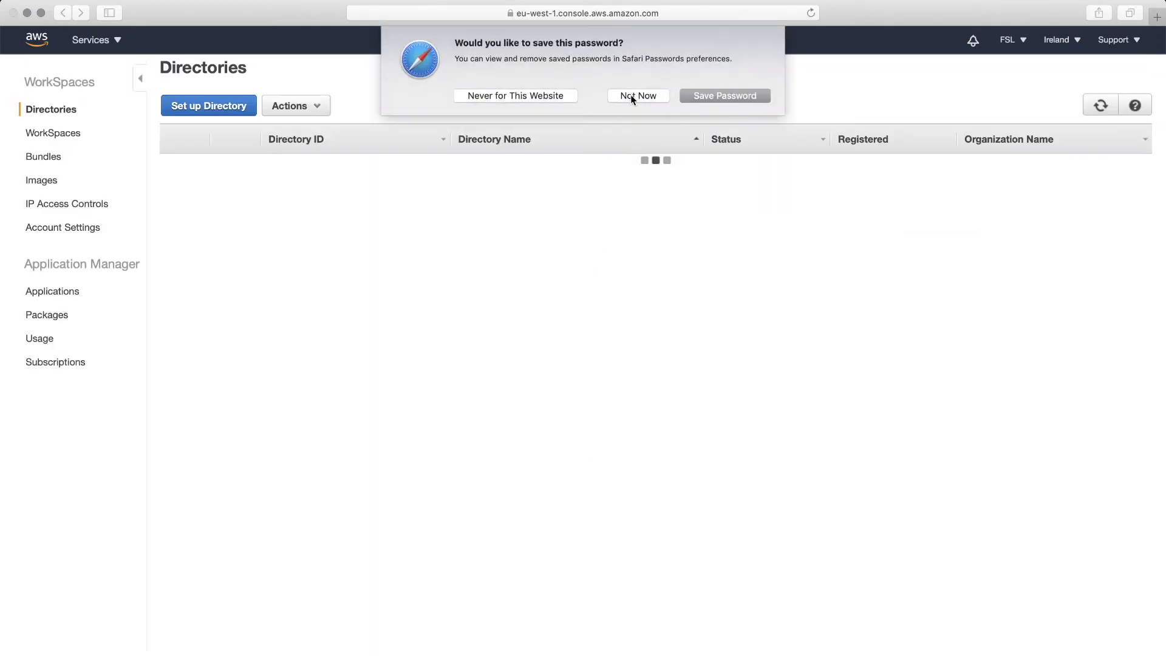
# - Decline saving the browser password, then select fsl.cloud.com and check its available actions
pyautogui.click(635, 96)
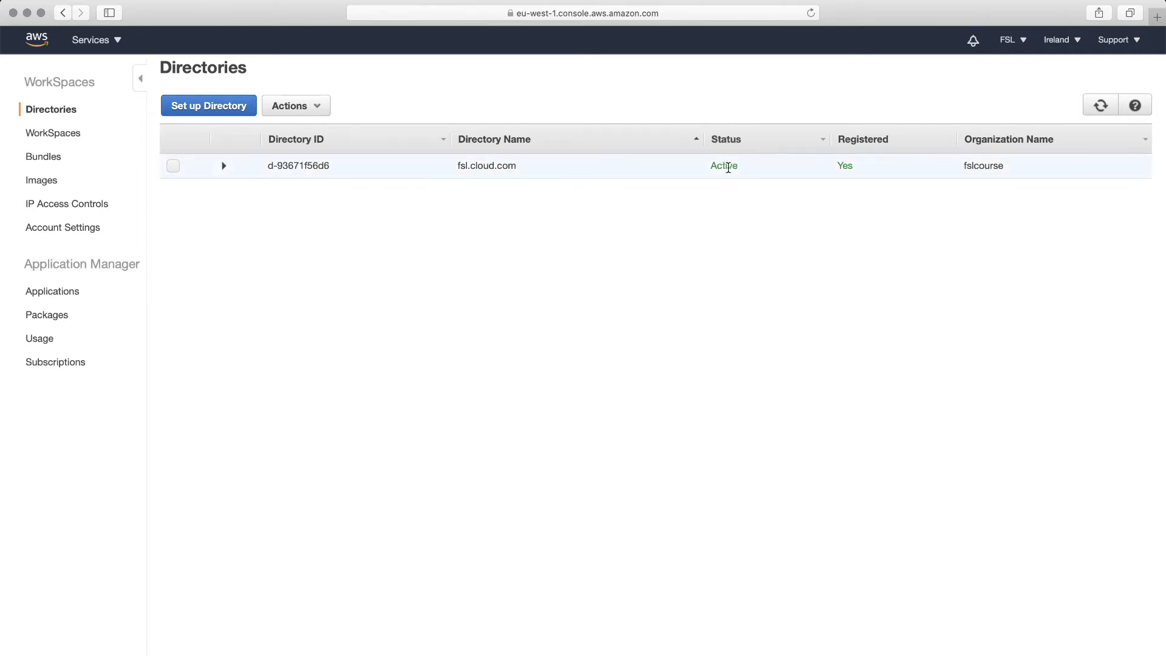
pyautogui.click(173, 166)
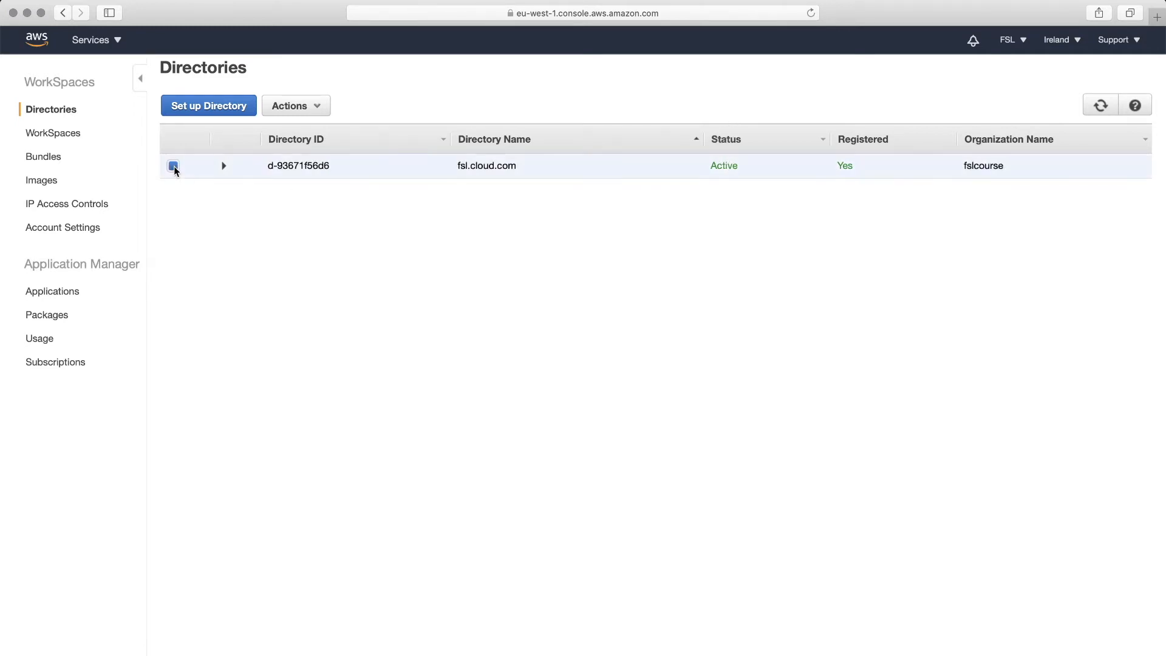
pyautogui.click(324, 114)
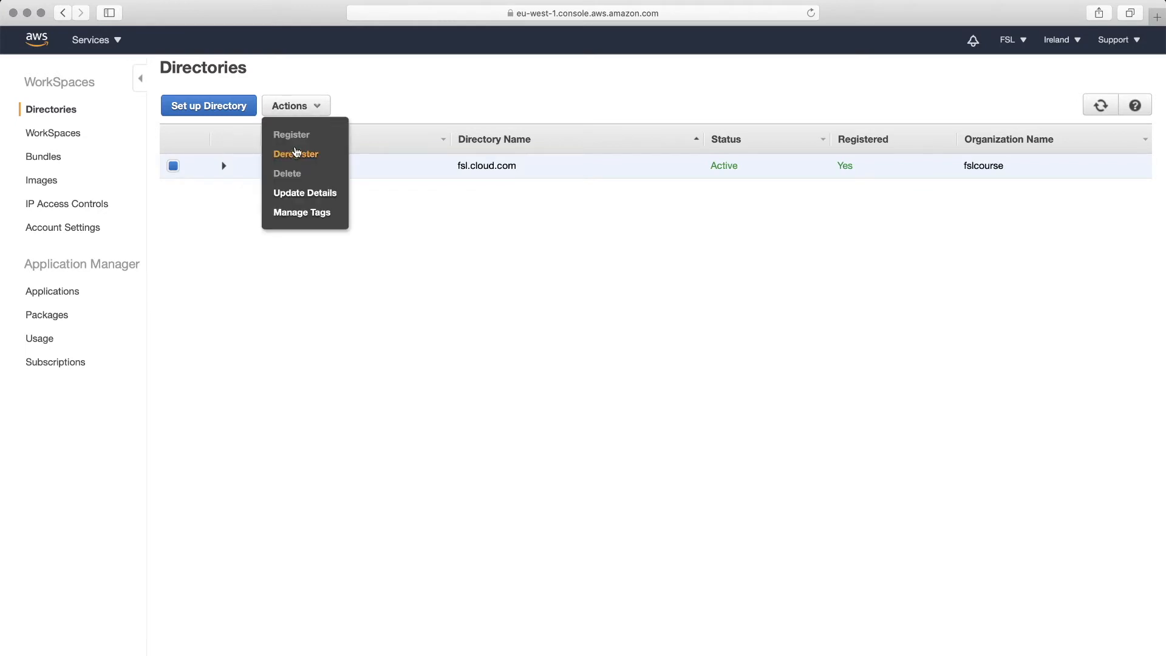
pyautogui.click(445, 231)
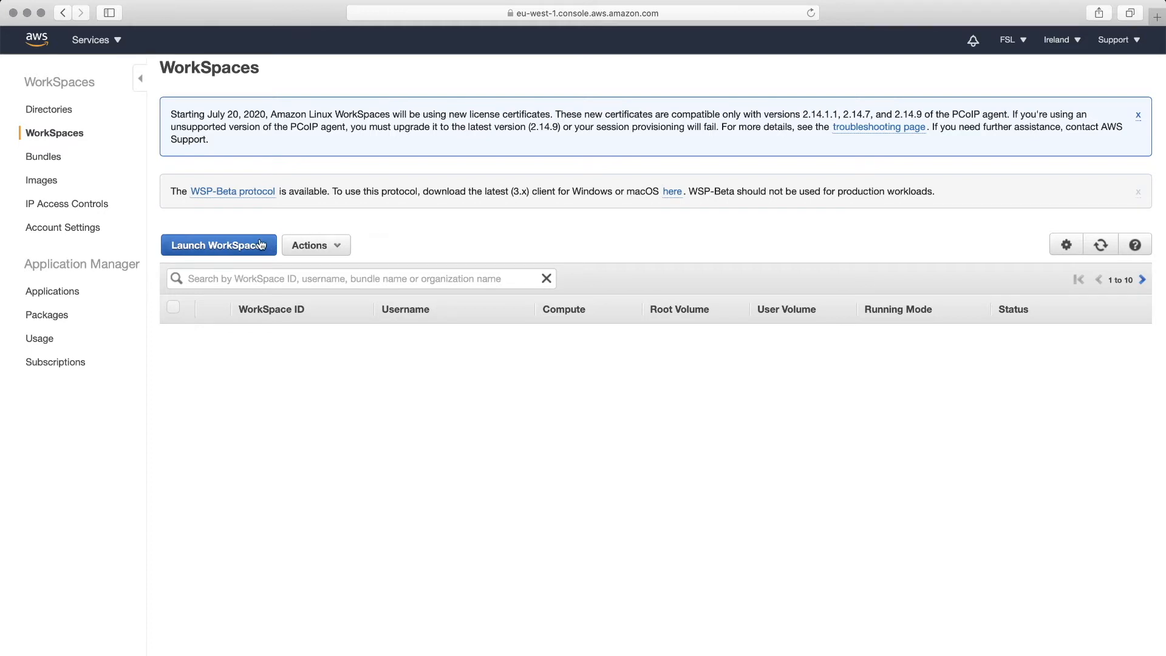
# - Launch new WorkSpaces into the fsl.cloud.com directory and advance to identifying users
pyautogui.click(237, 245)
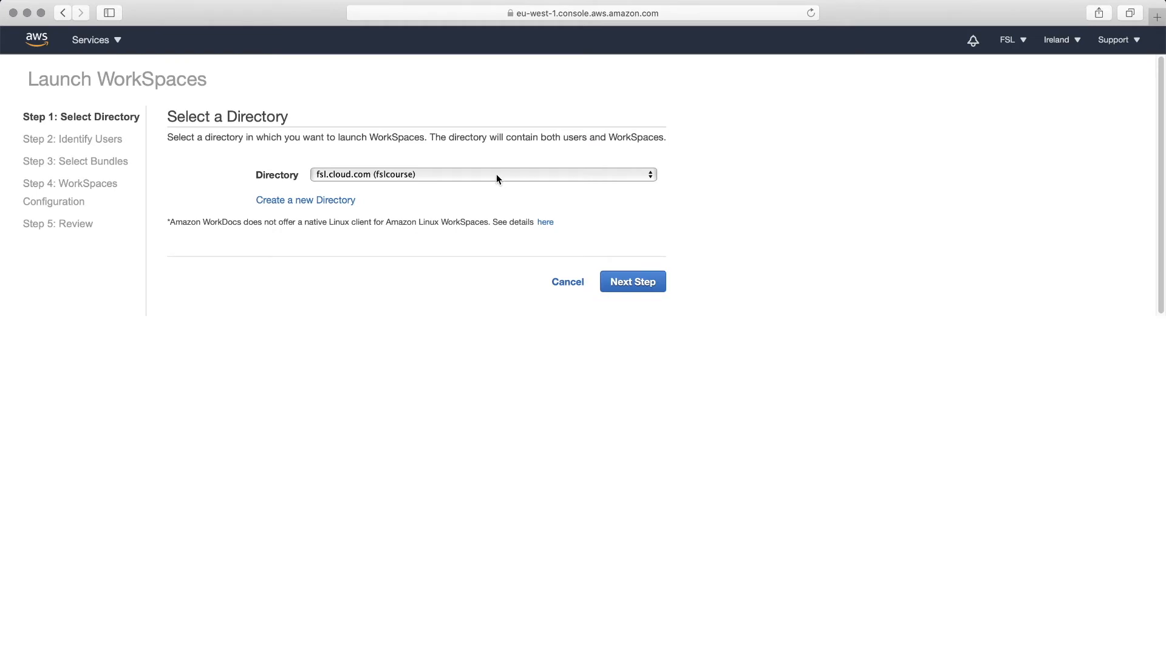
pyautogui.click(496, 176)
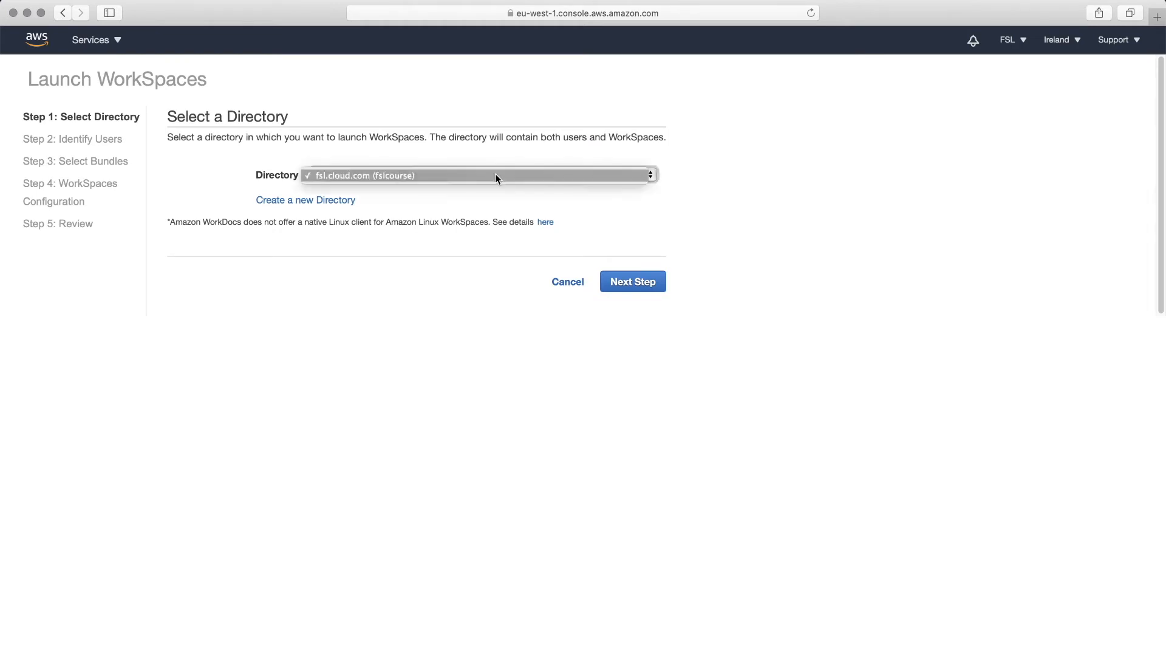
pyautogui.click(447, 172)
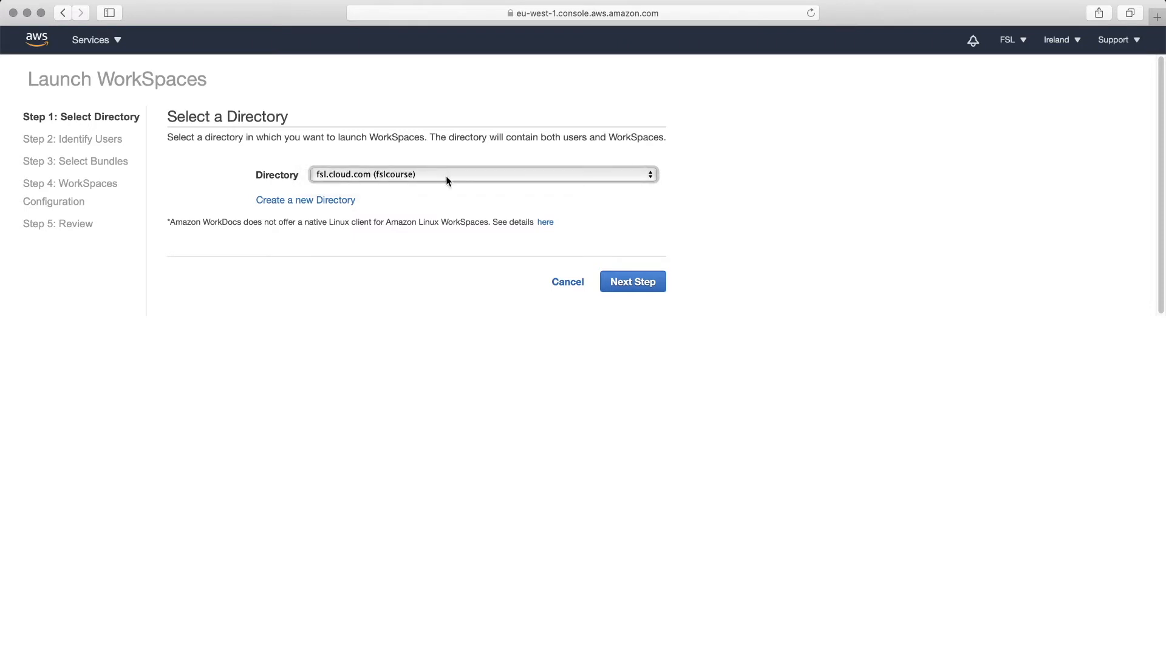
pyautogui.click(634, 283)
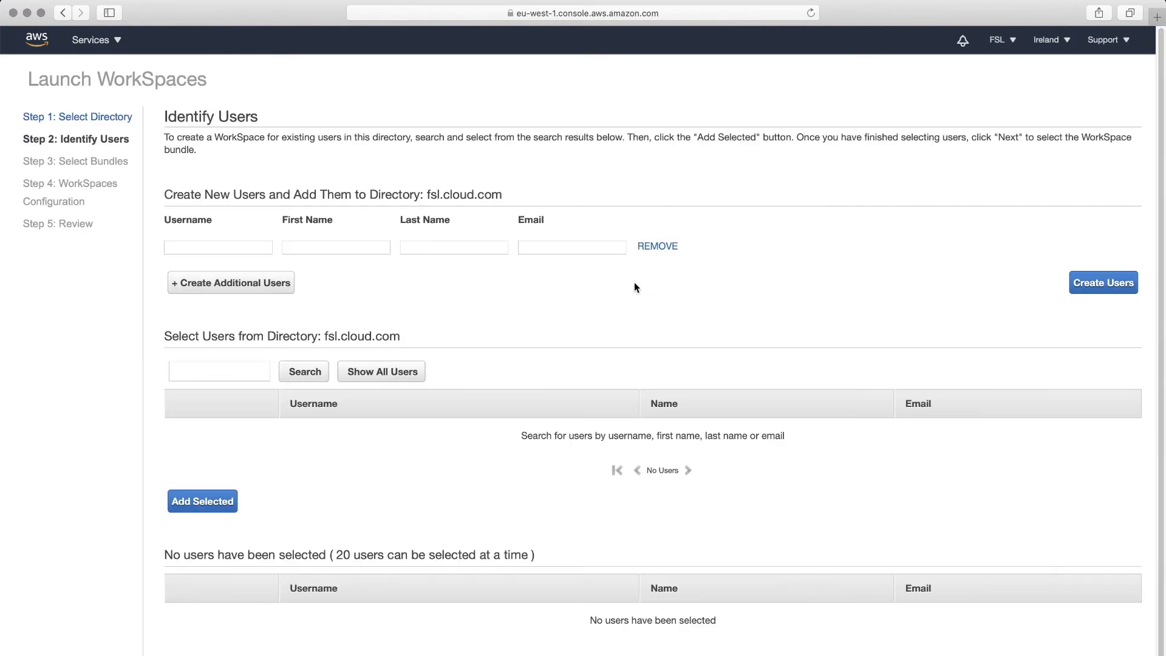
pyautogui.click(214, 249)
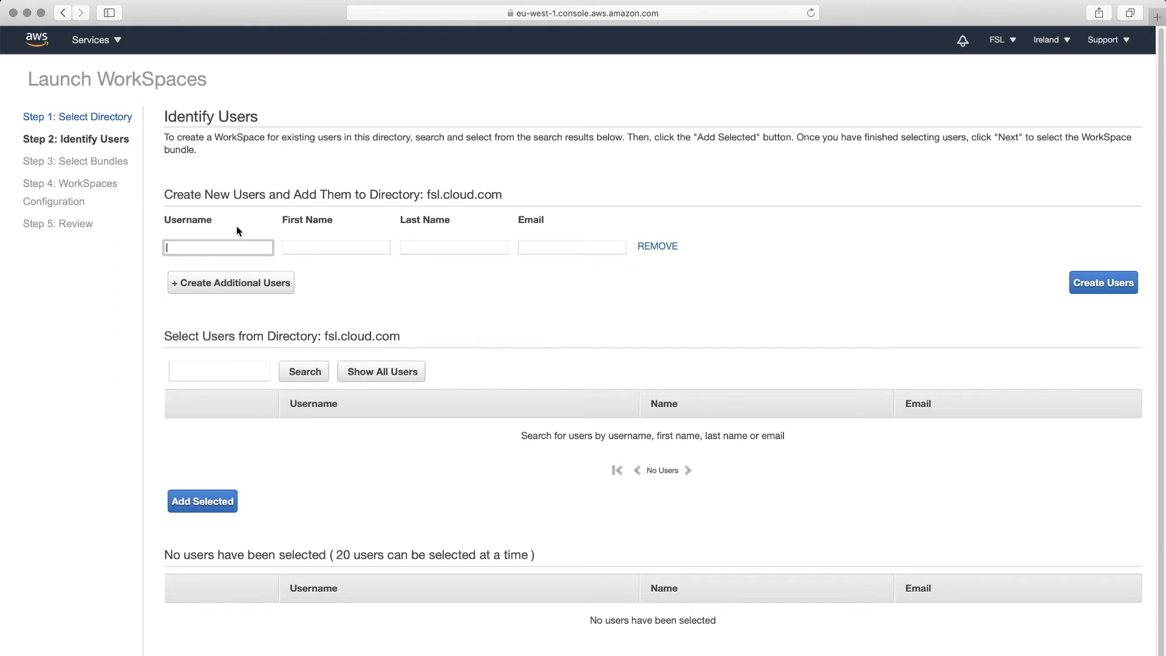
# - Create a new test user in fsl.cloud.com with a username, first name, last name and e-mail address
pyautogui.write('test_user')
pyautogui.click(319, 251)
pyautogui.write('test')
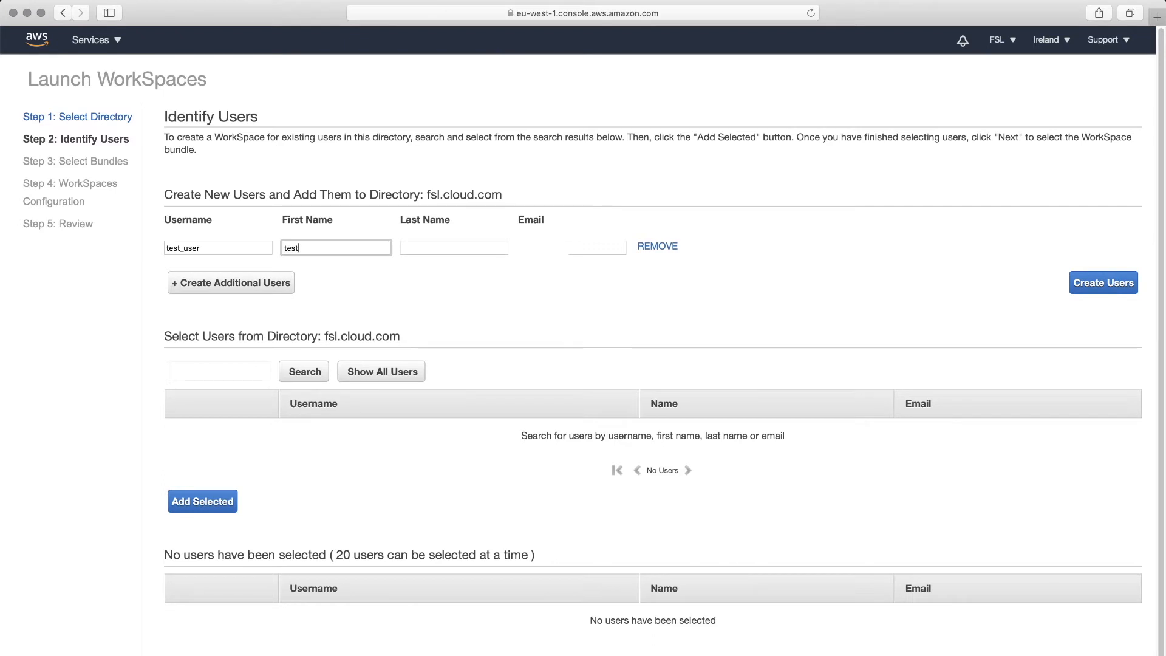
pyautogui.click(462, 249)
pyautogui.write('user')
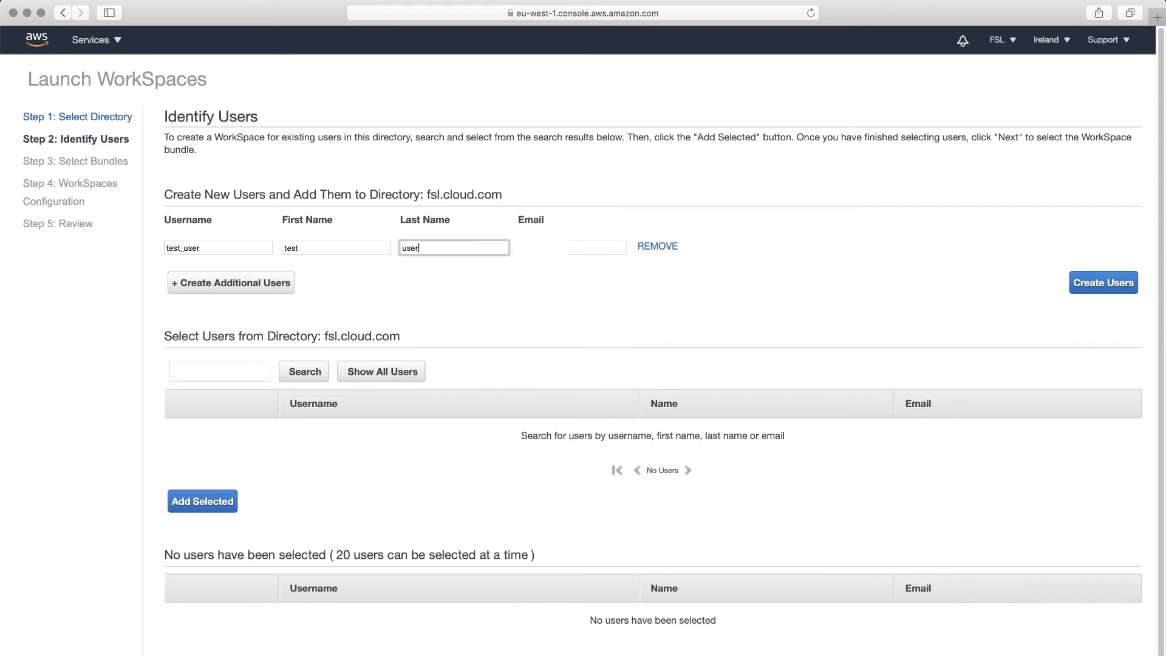
pyautogui.click(570, 249)
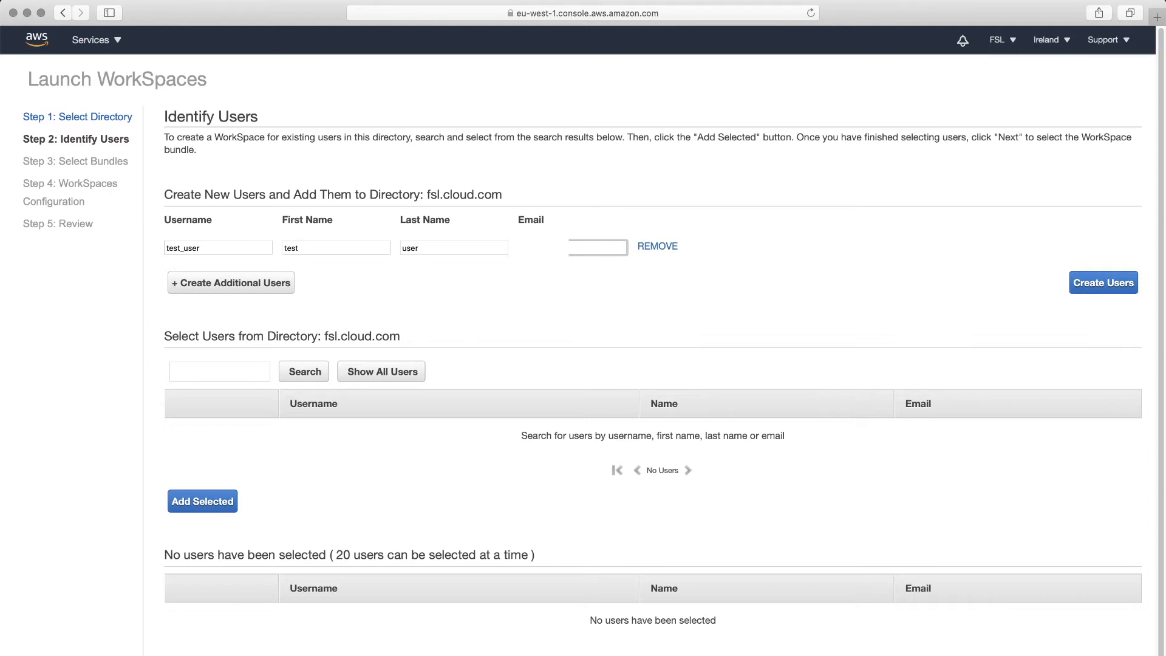
pyautogui.moveTo(594, 247); pyautogui.dragTo(487, 248)
pyautogui.click(567, 271)
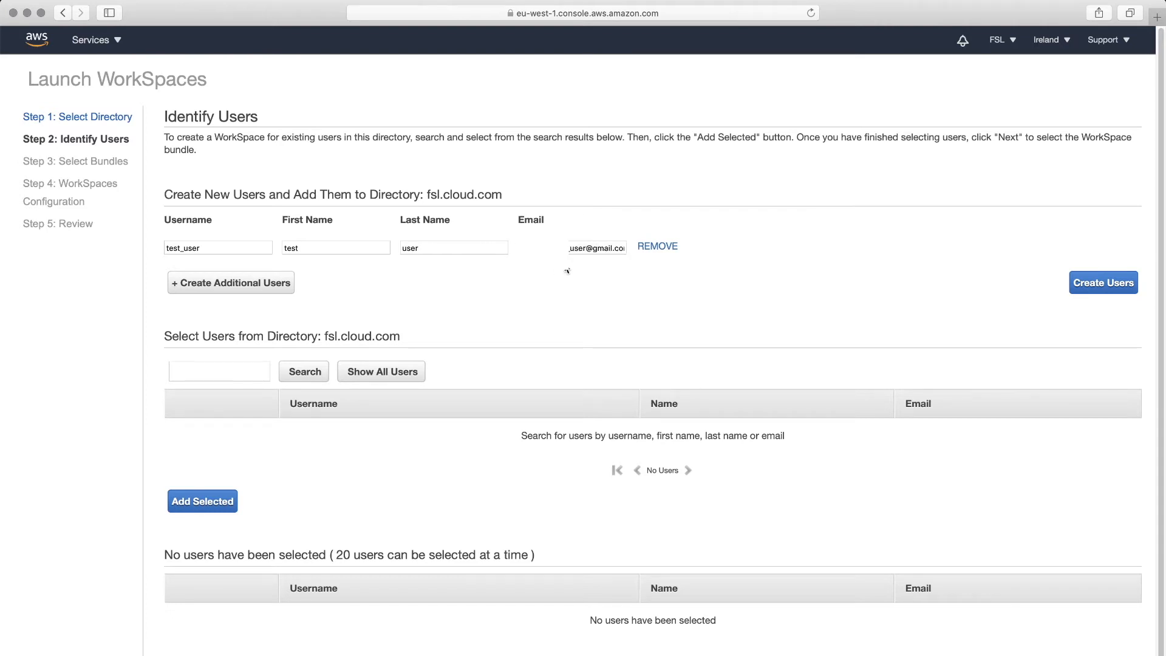
pyautogui.click(1105, 284)
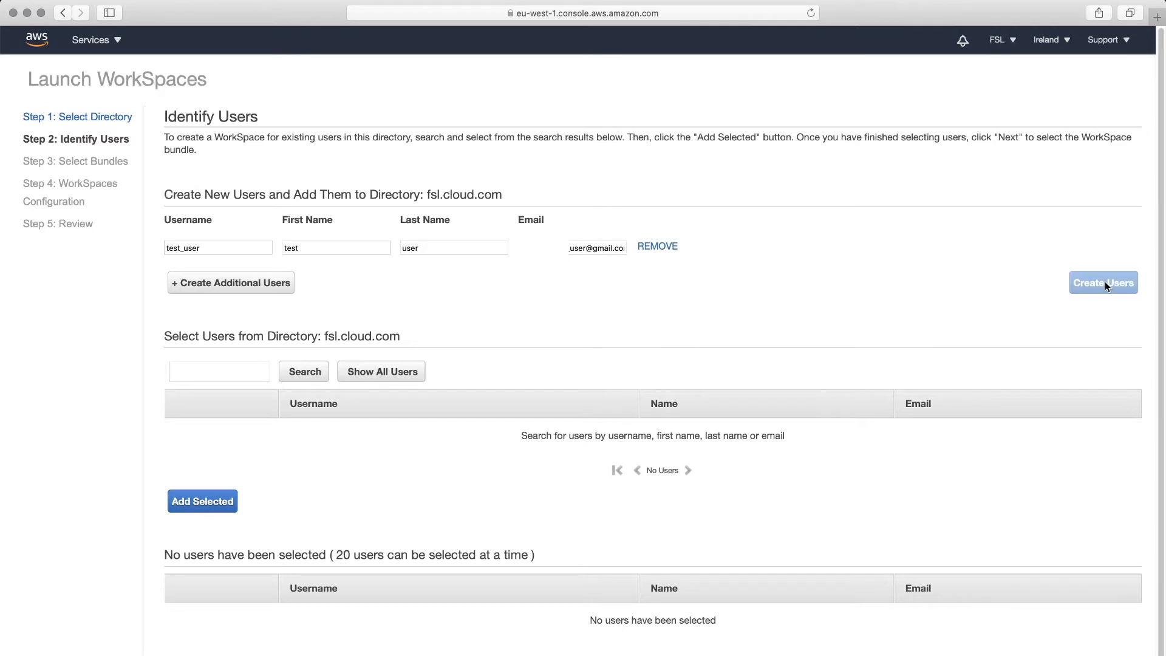
pyautogui.scroll(-1, 657, 338)
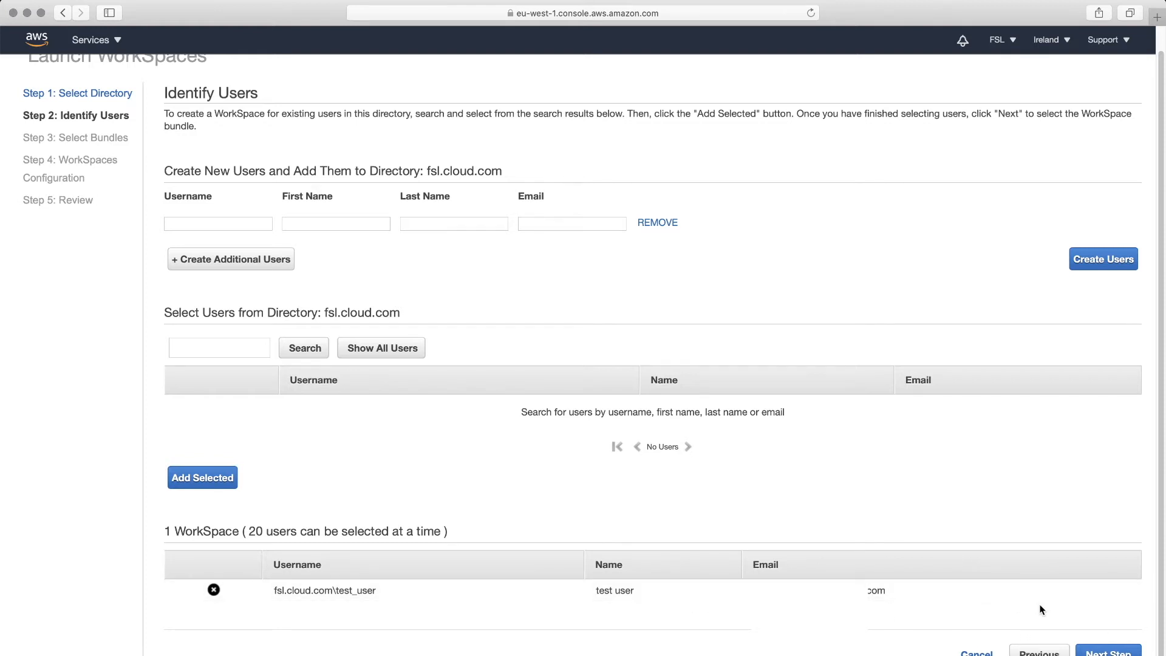
# - Assign test_user the Standard with Amazon Linux 2 bundle, with 80 GB root and 50 GB user volumes
pyautogui.click(1107, 651)
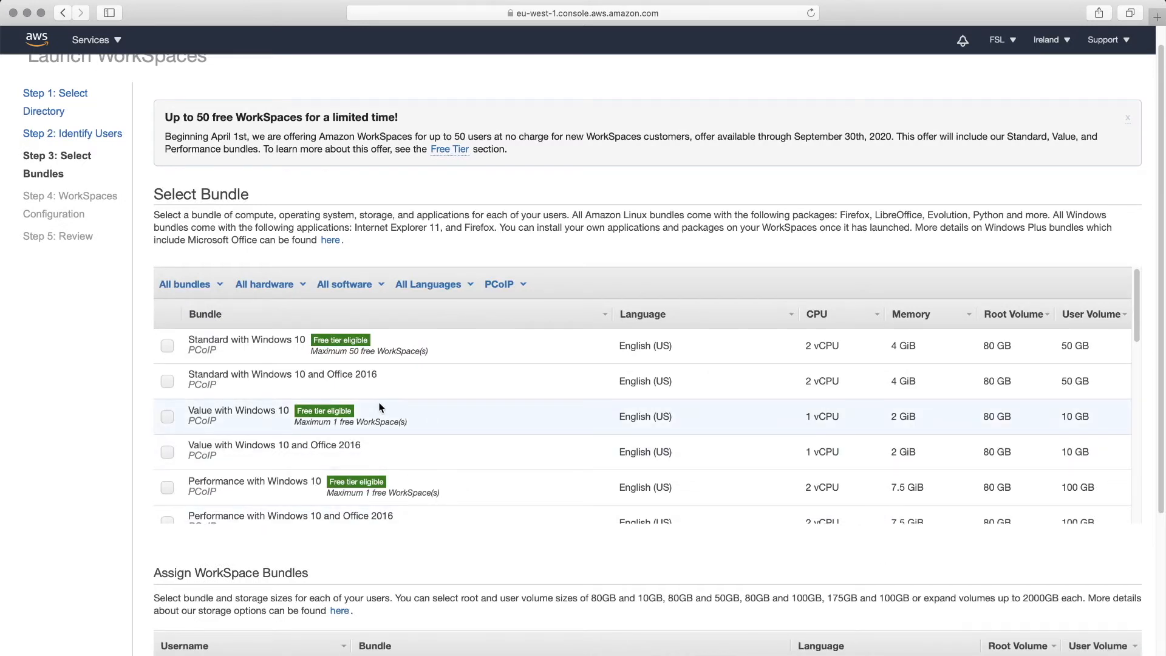
pyautogui.scroll(-3, 381, 406)
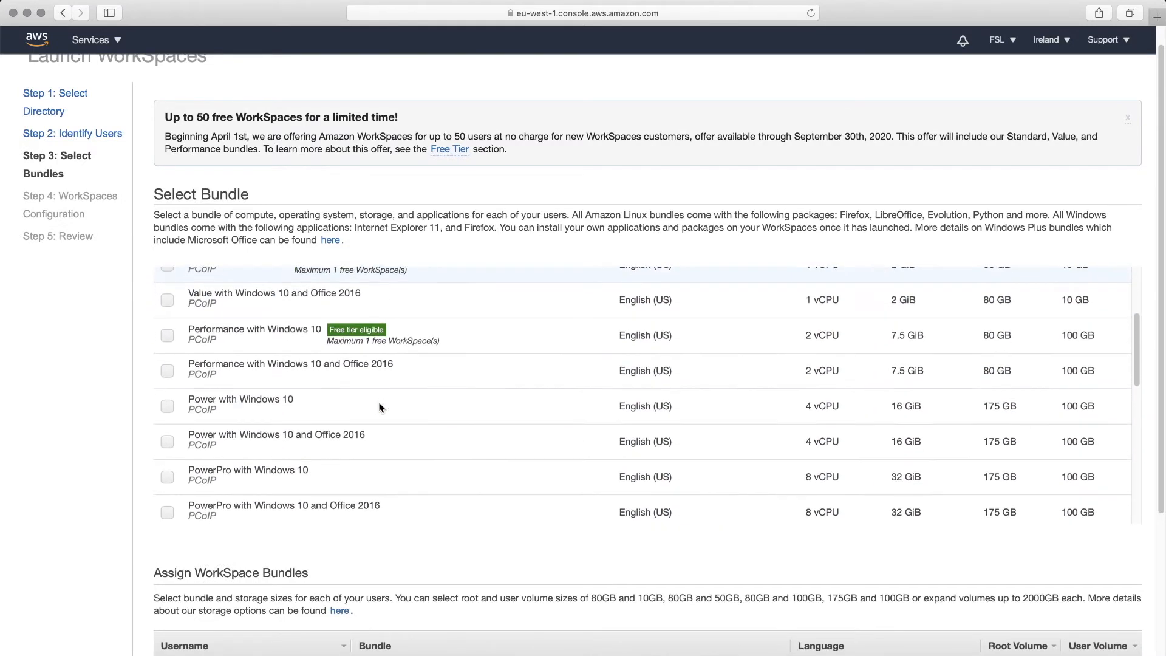
pyautogui.scroll(3, 381, 407)
pyautogui.scroll(-5, 357, 388)
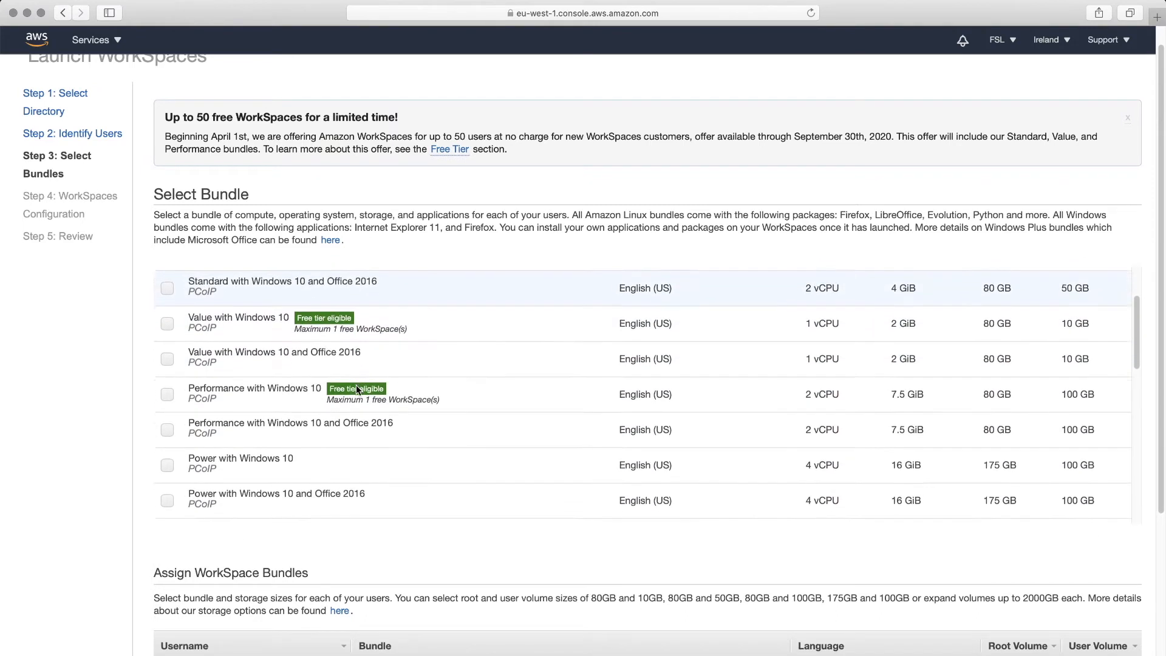
pyautogui.scroll(-9, 355, 388)
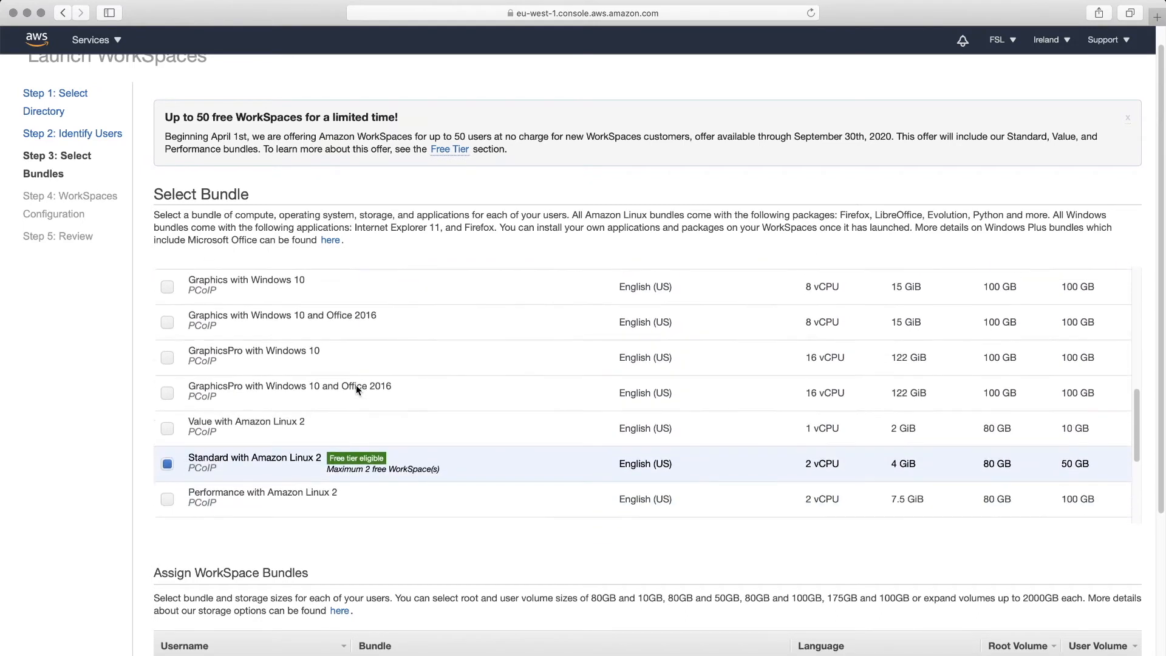
pyautogui.scroll(-1, 355, 386)
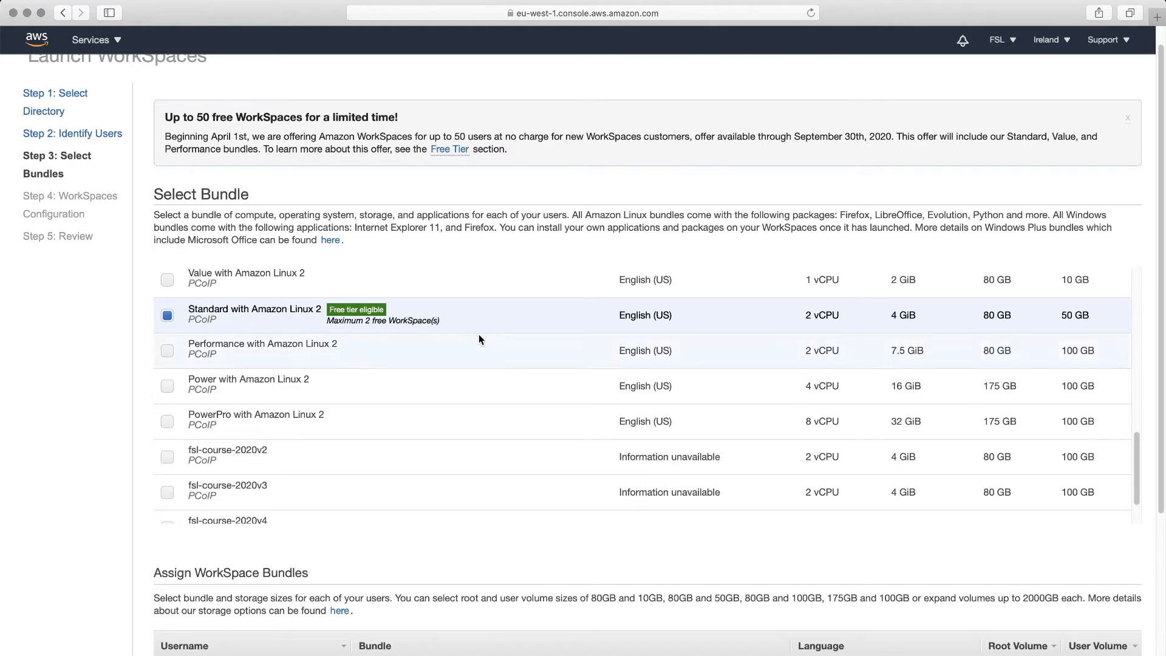
pyautogui.scroll(-5, 376, 564)
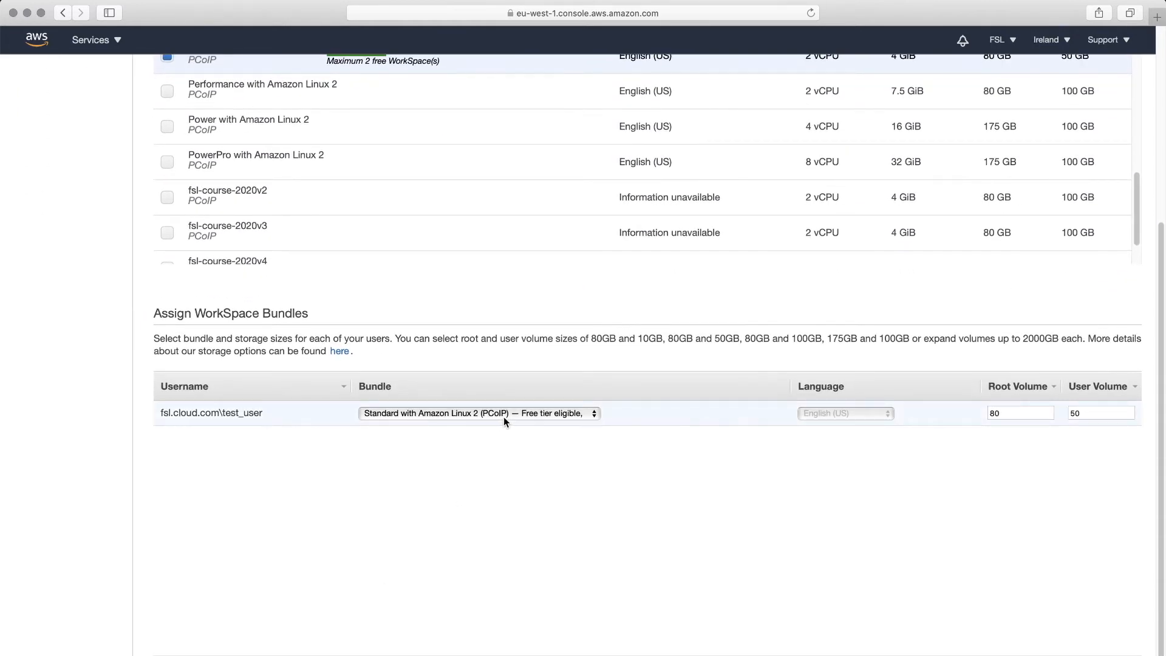
# - Confirm the 80 GB root and 50 GB user volumes, then reach WorkSpaces Configuration with 1-hour AutoStop
pyautogui.scroll(-1, 661, 426)
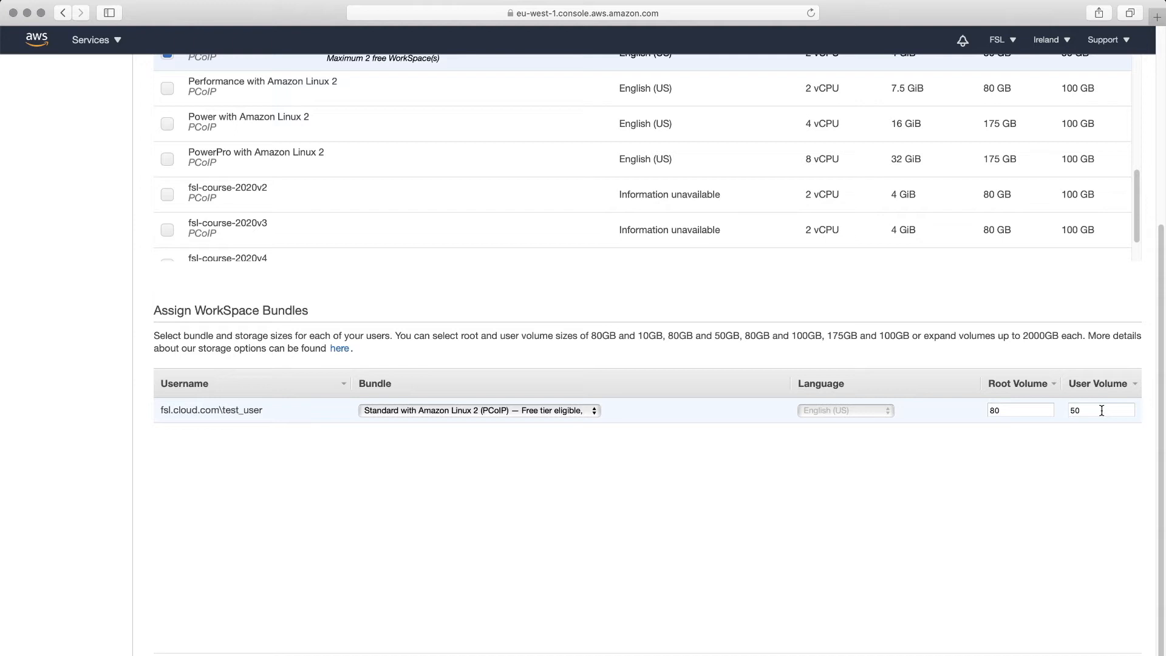
pyautogui.moveTo(1084, 410); pyautogui.dragTo(1062, 410)
pyautogui.scroll(-1, 1075, 617)
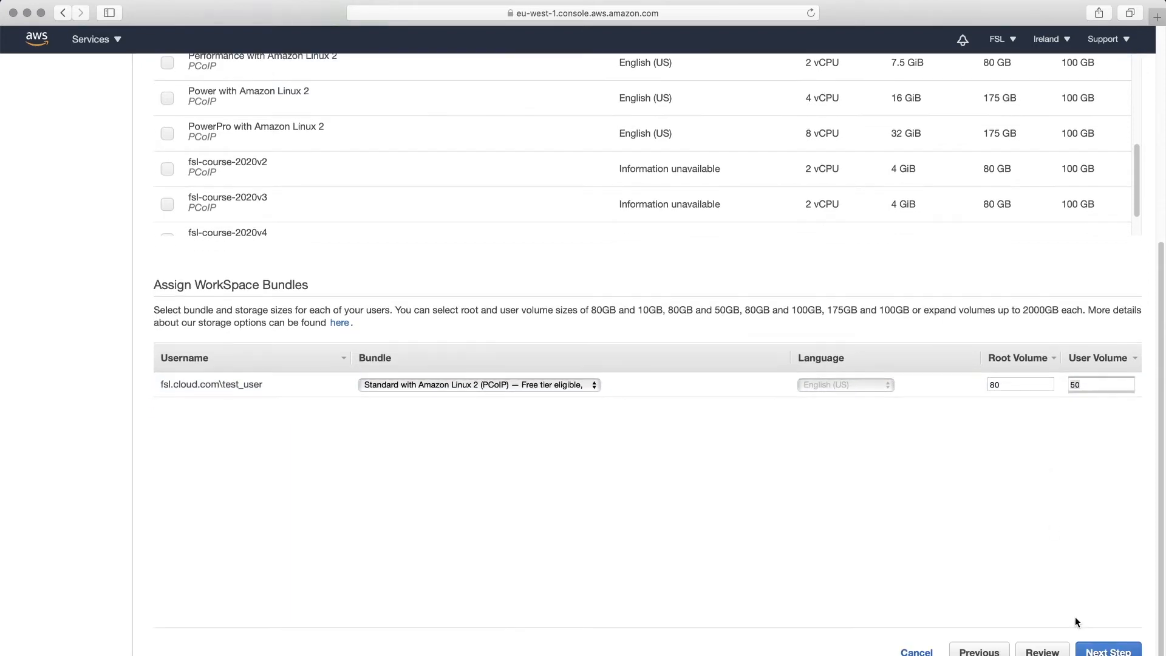
pyautogui.click(1104, 651)
pyautogui.scroll(5, 808, 365)
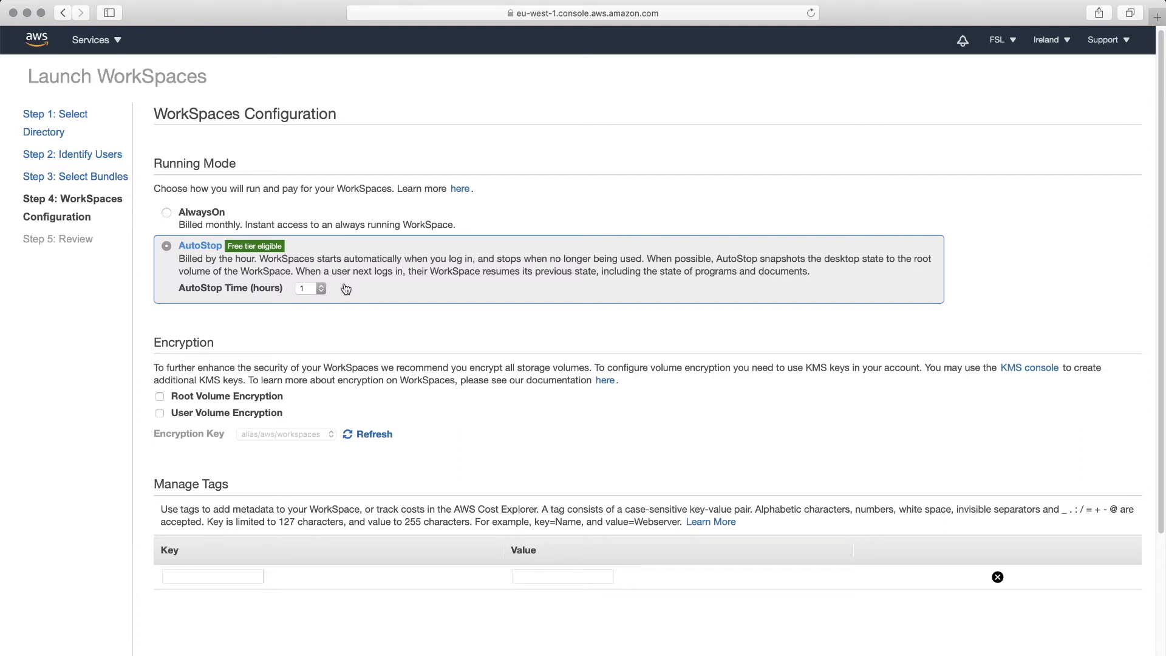
# - Keep AutoStop at 1 hour, leave encryption unchecked and tags empty, and proceed to Review
pyautogui.scroll(-1, 343, 284)
pyautogui.scroll(-1, 493, 376)
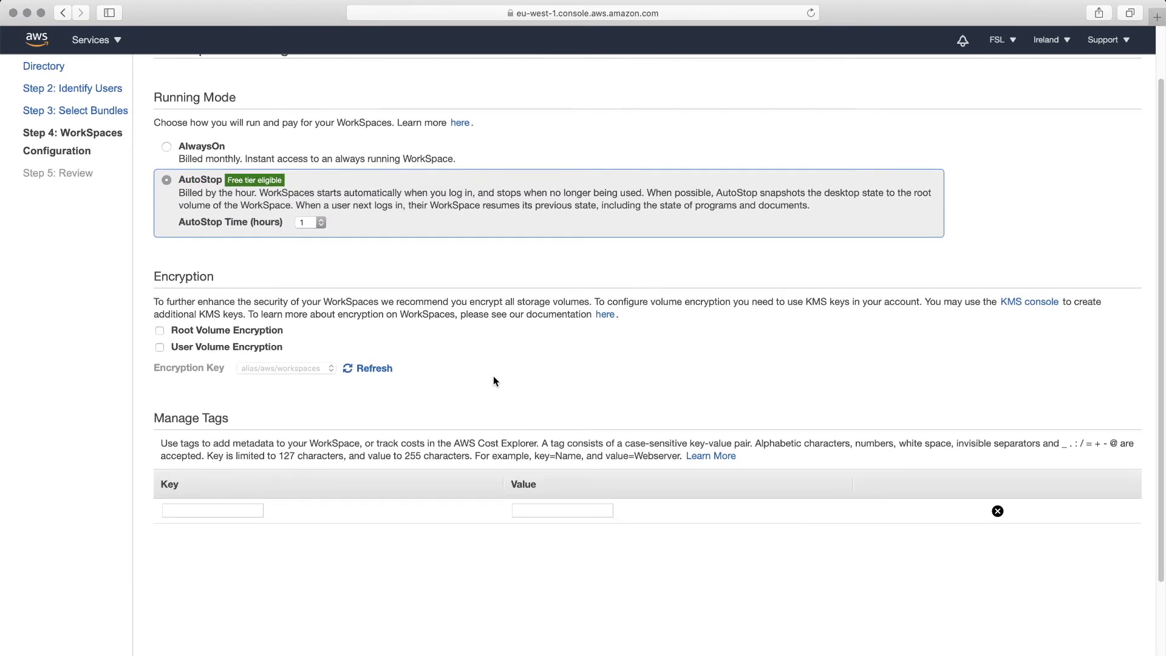
pyautogui.scroll(-4, 505, 274)
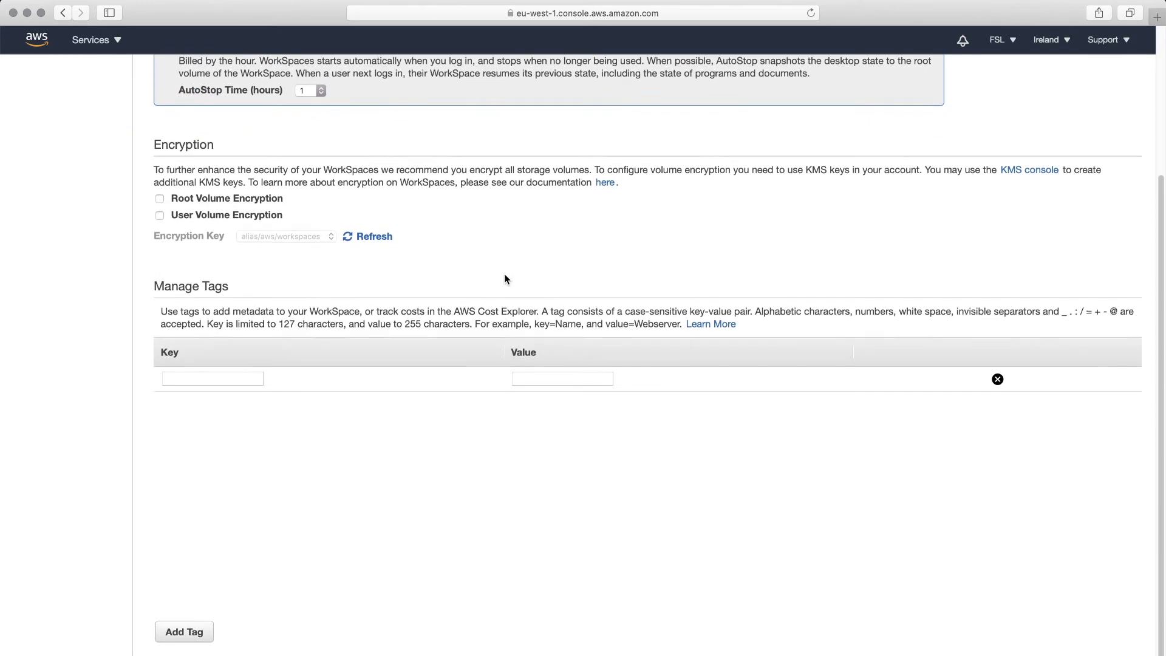
pyautogui.scroll(-2, 504, 278)
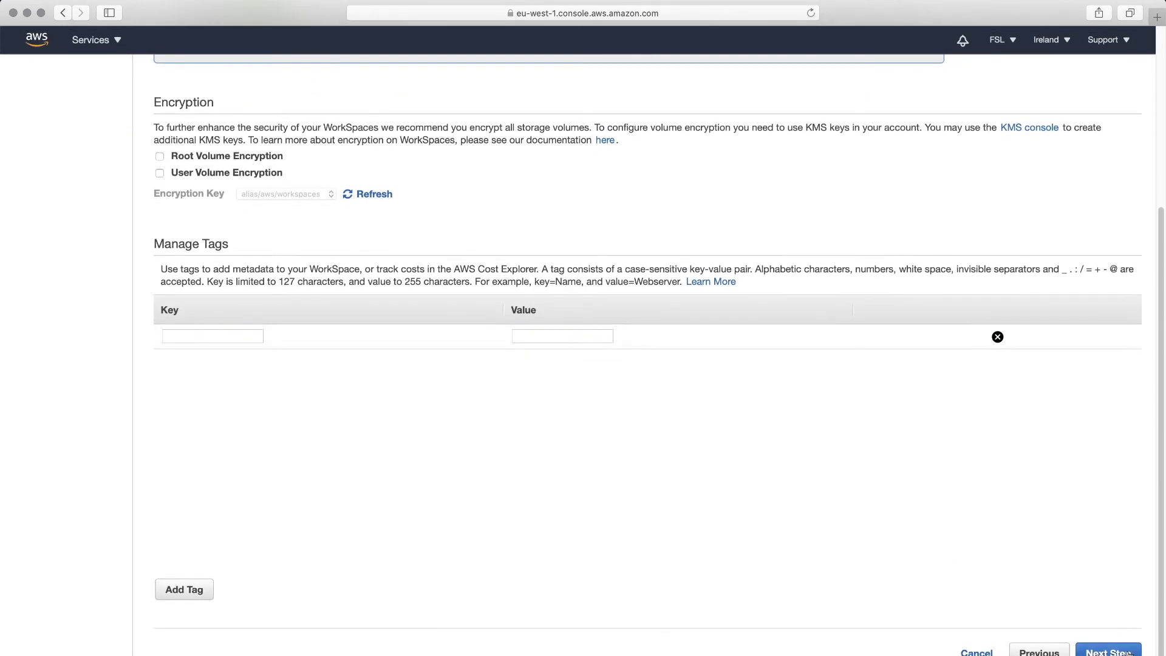
pyautogui.click(1124, 651)
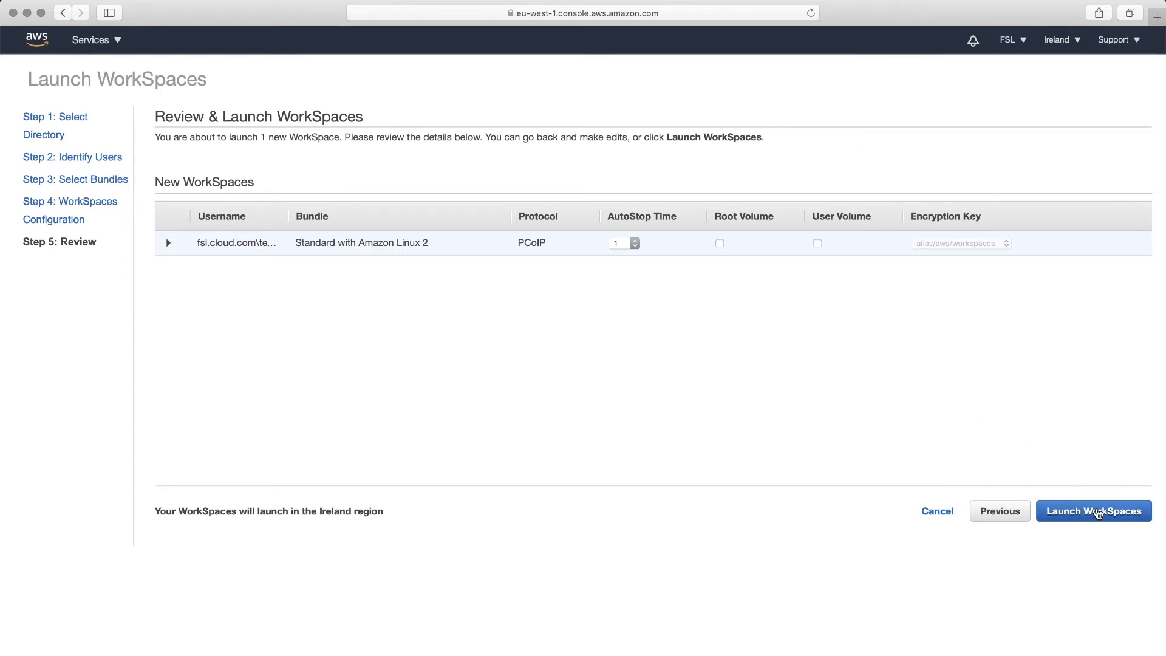
# - Launch the Standard with Amazon Linux 2 WorkSpace from the review page
pyautogui.click(1096, 513)
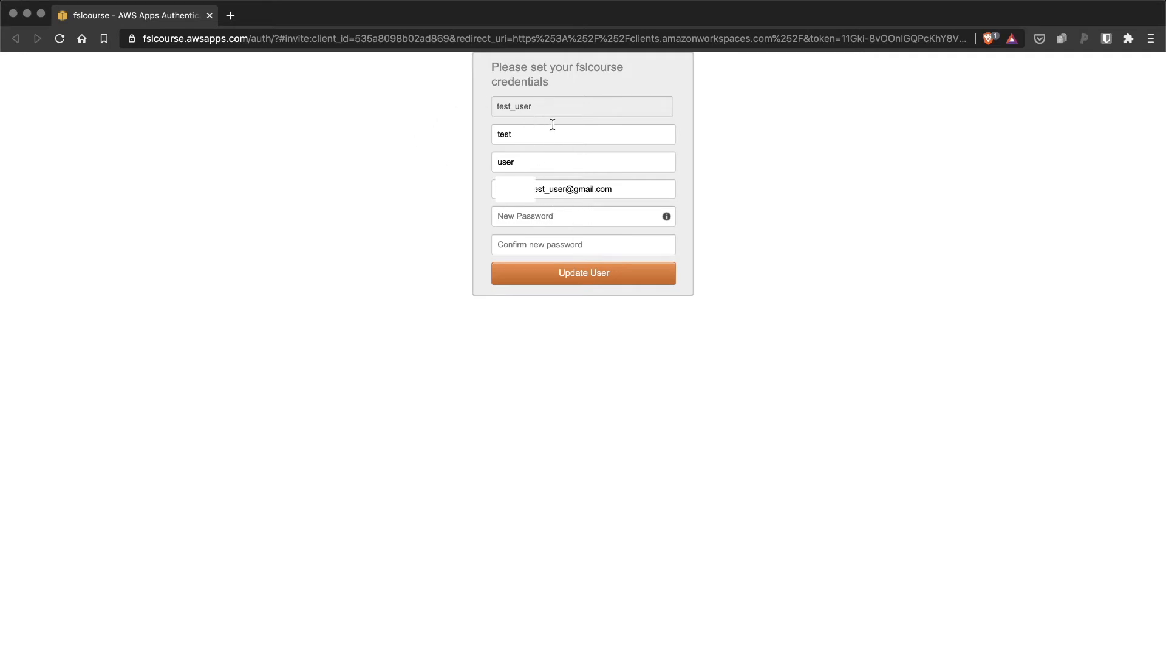
# - Set and confirm a new password for the fslcourse user and save it
pyautogui.click(583, 217)
pyautogui.write('••••••••')
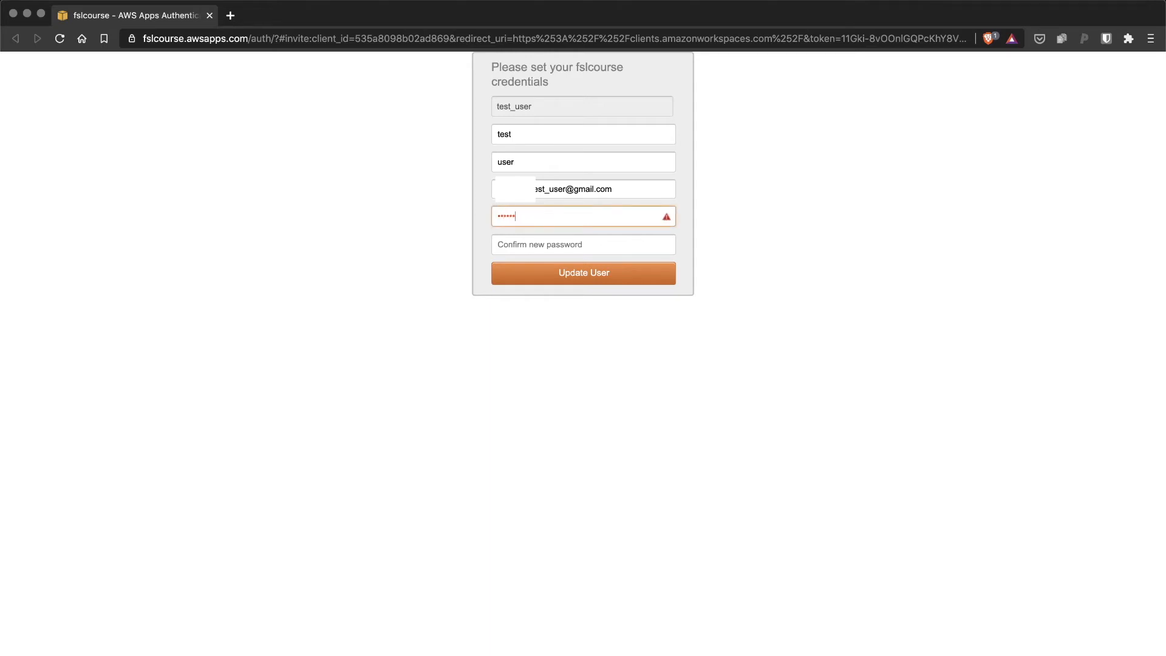
pyautogui.write('••••••')
pyautogui.click(581, 243)
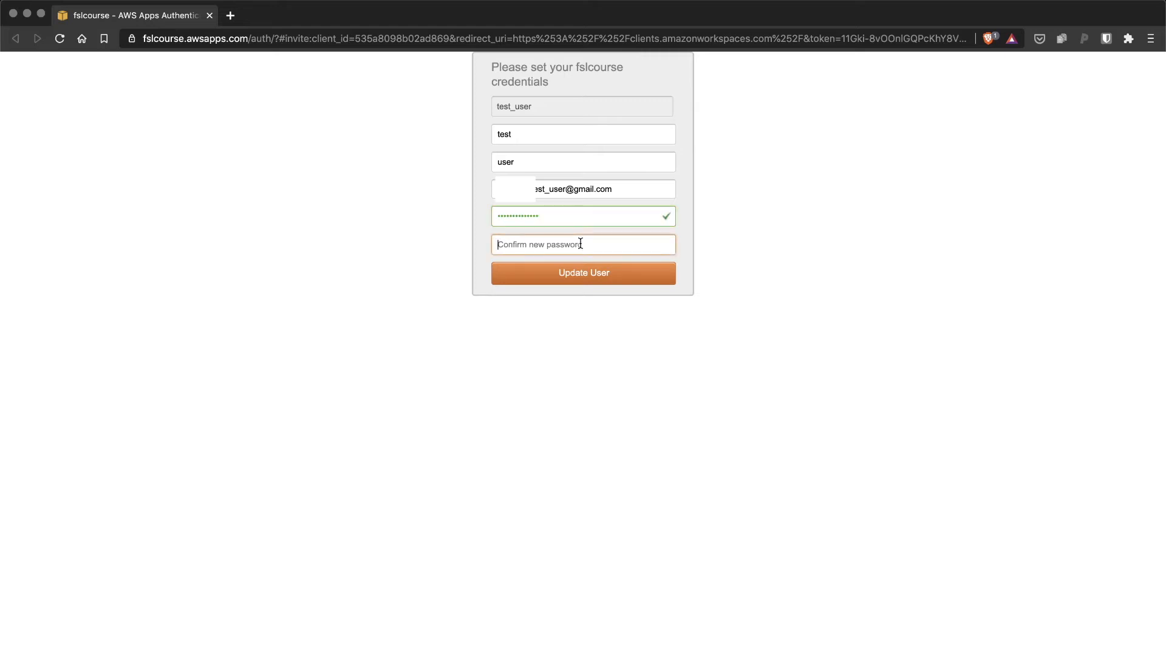
pyautogui.write('•••••••••')
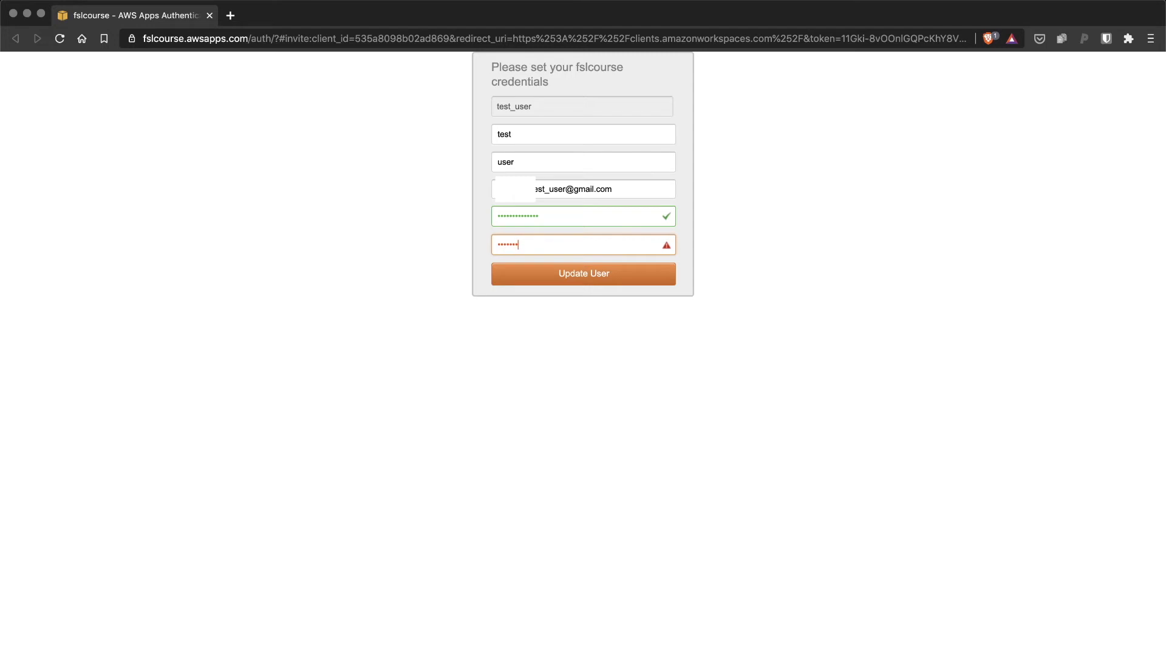
pyautogui.write('•••••')
pyautogui.click(594, 276)
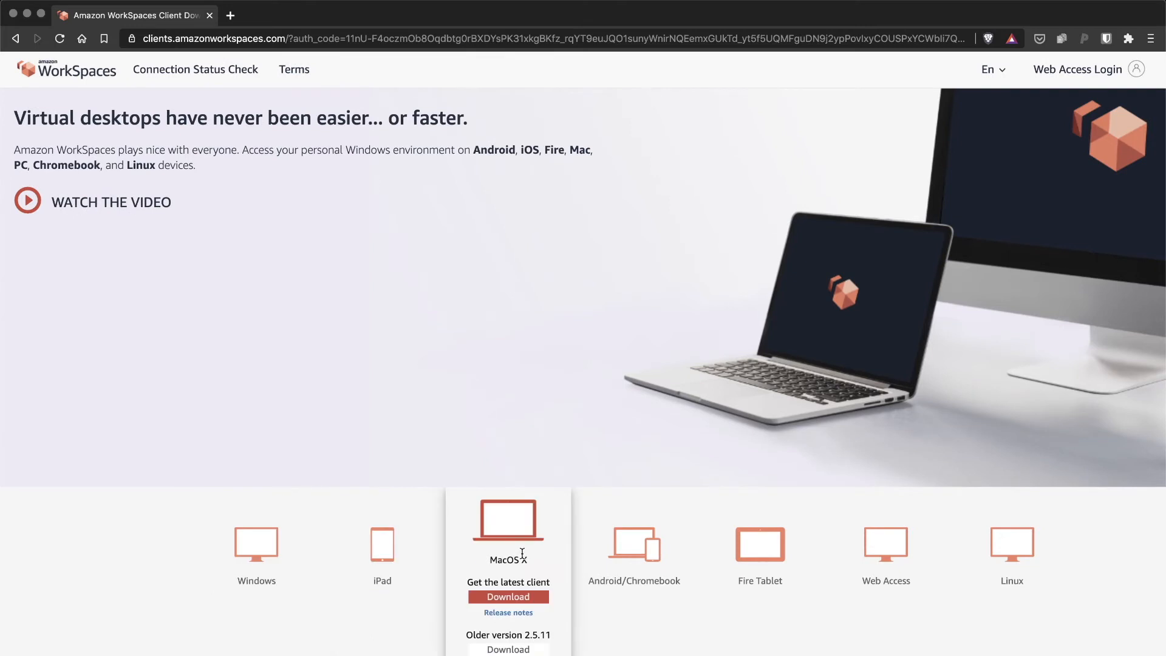
# - Look over the platform client tiles and download the Amazon WorkSpaces desktop client
pyautogui.moveTo(689, 566)
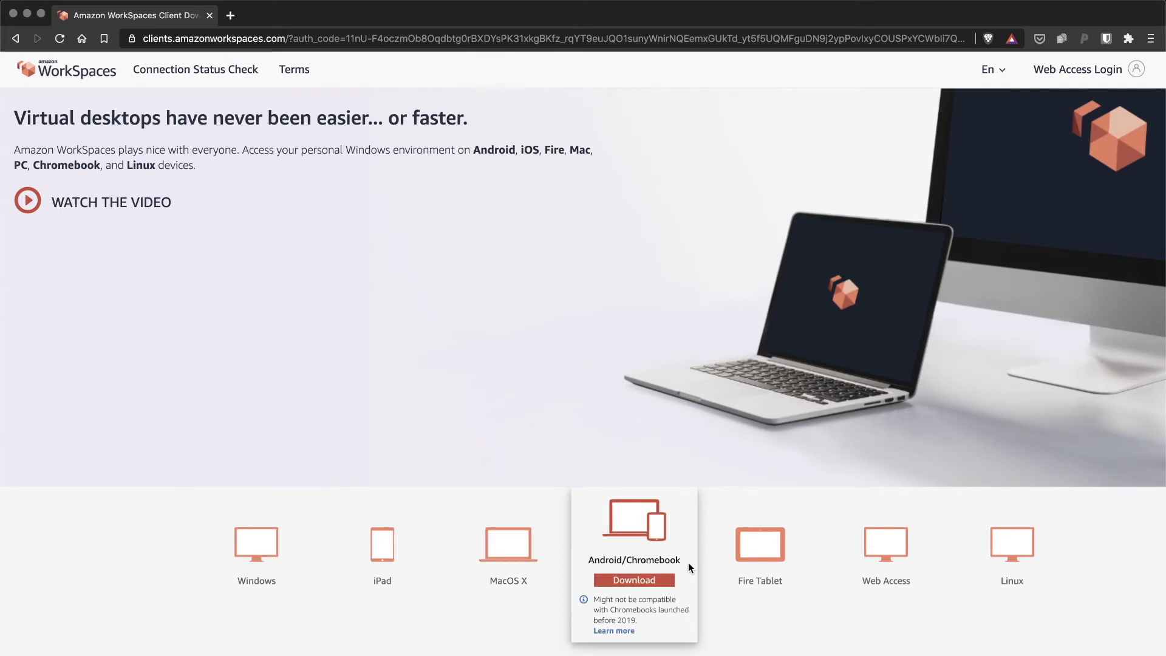
pyautogui.moveTo(497, 555)
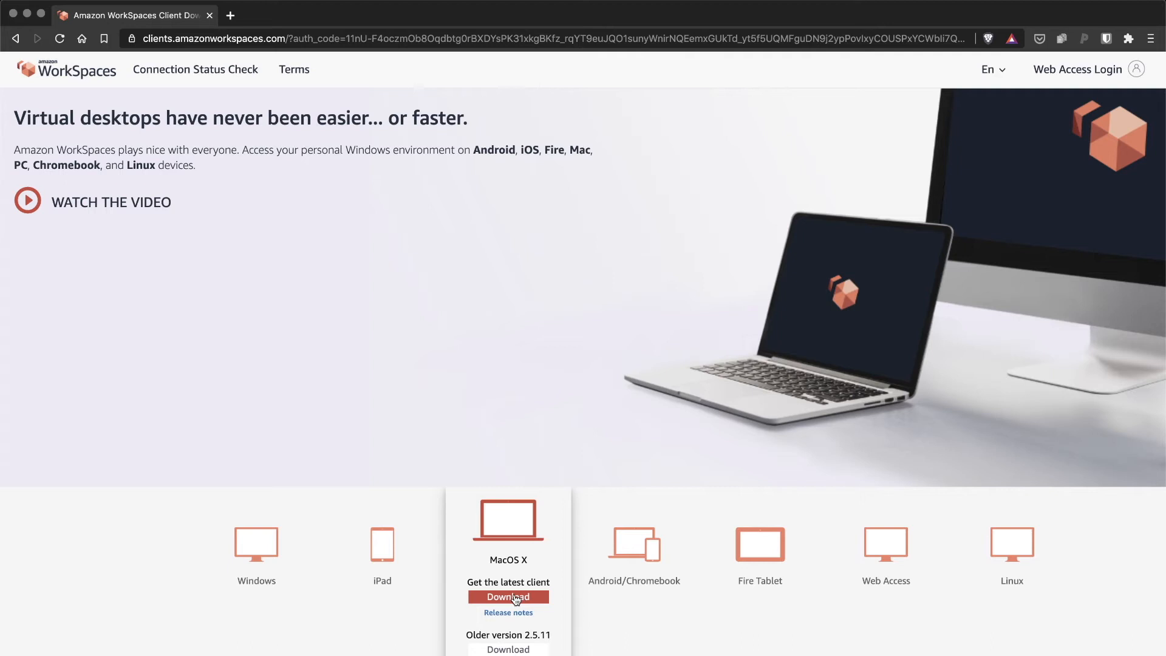
pyautogui.click(235, 577)
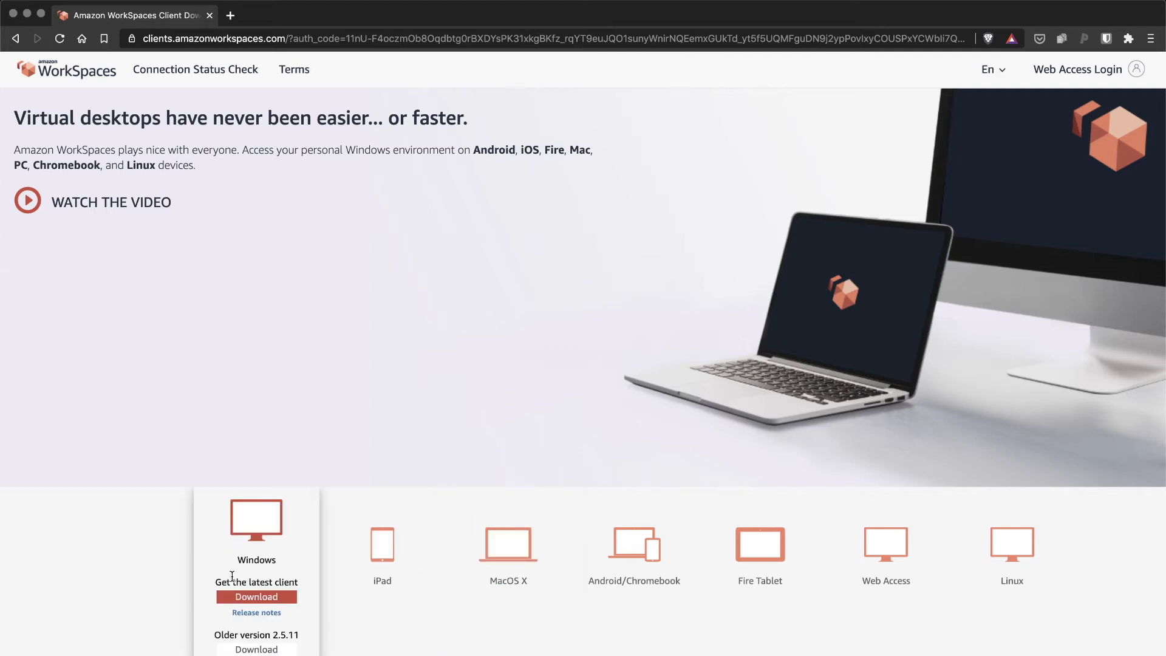
pyautogui.moveTo(1012, 551)
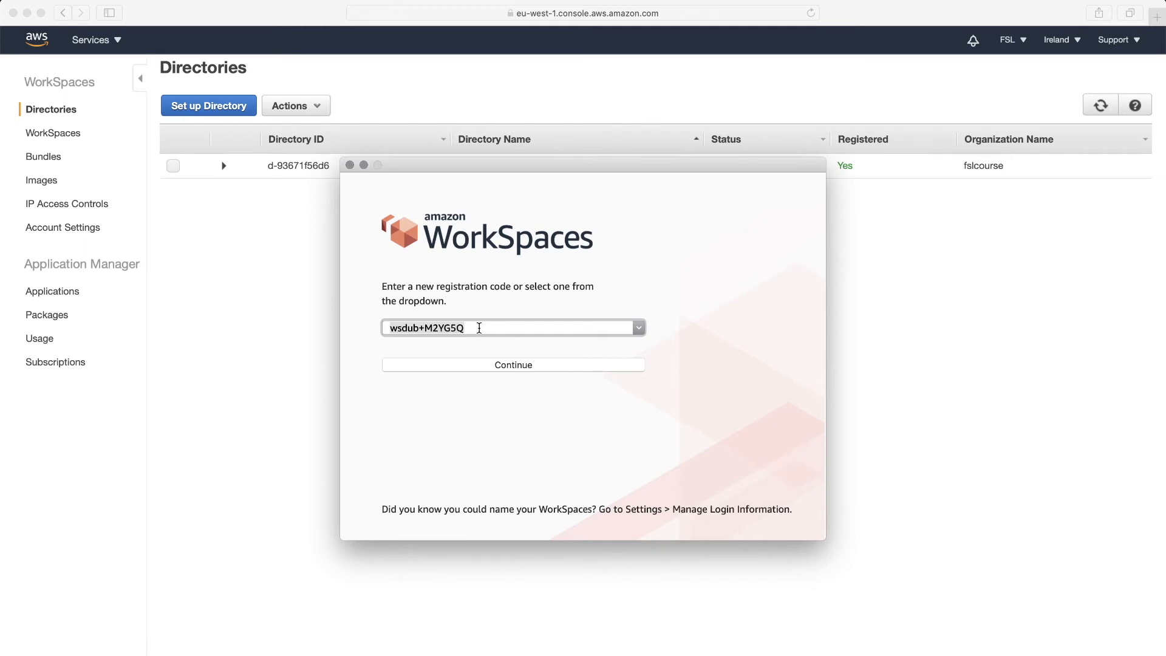
# - Submit the registration code and sign in to the Linux WorkSpace with the user's password
pyautogui.click(523, 366)
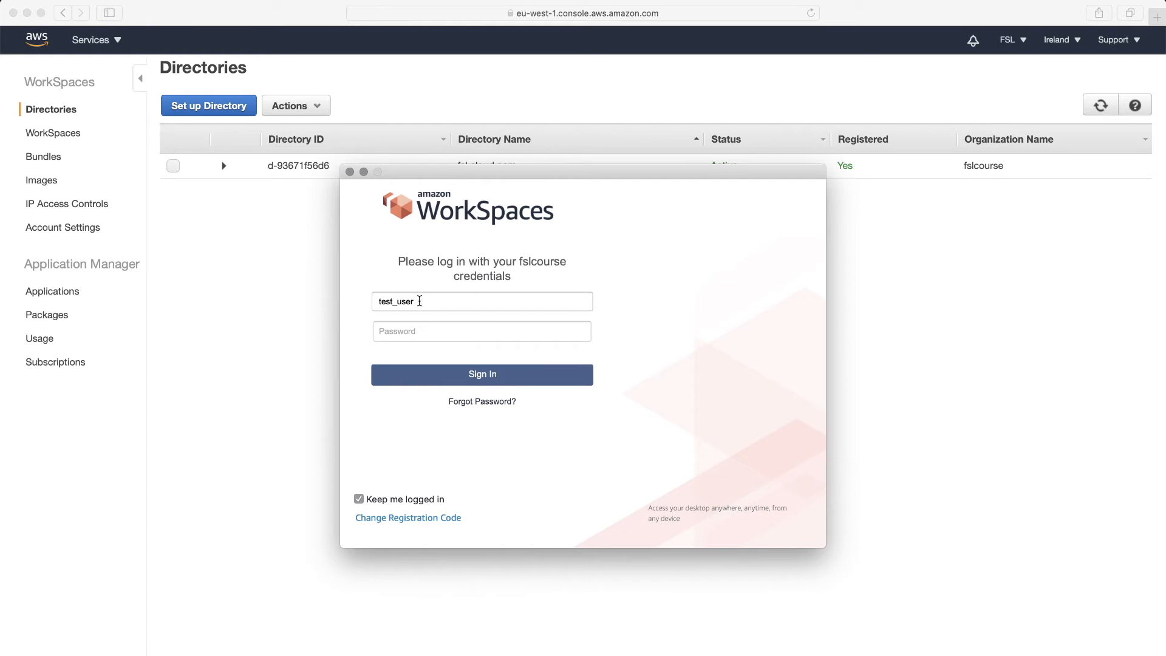
pyautogui.click(425, 334)
pyautogui.write('*********')
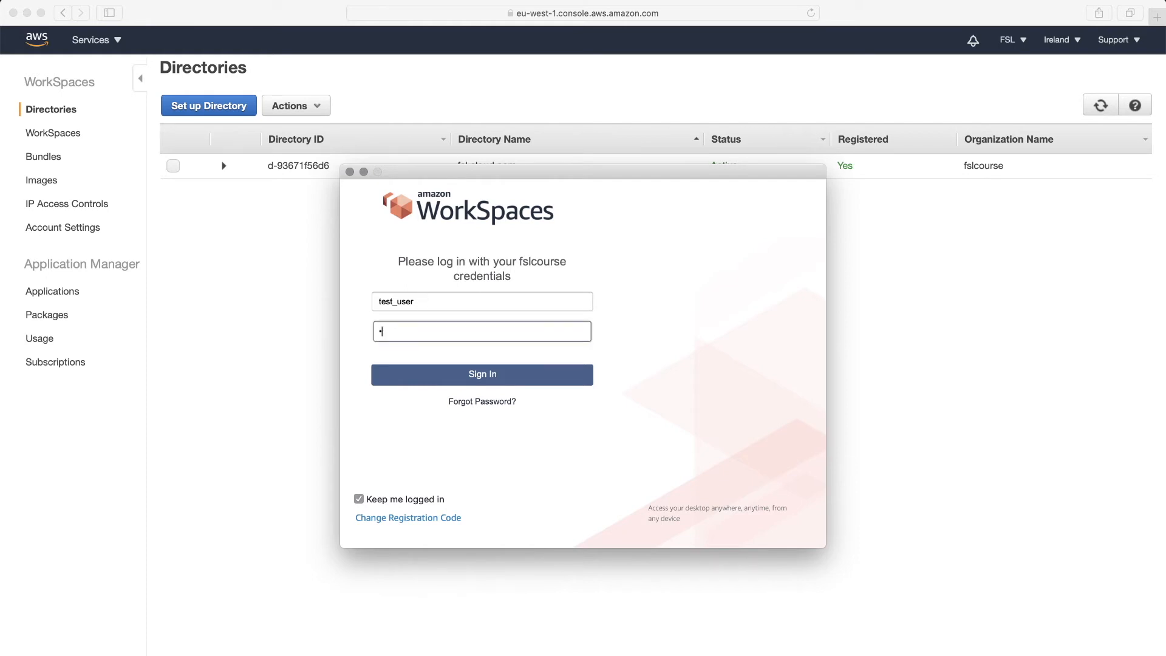
pyautogui.write('****')
pyautogui.press('Return')
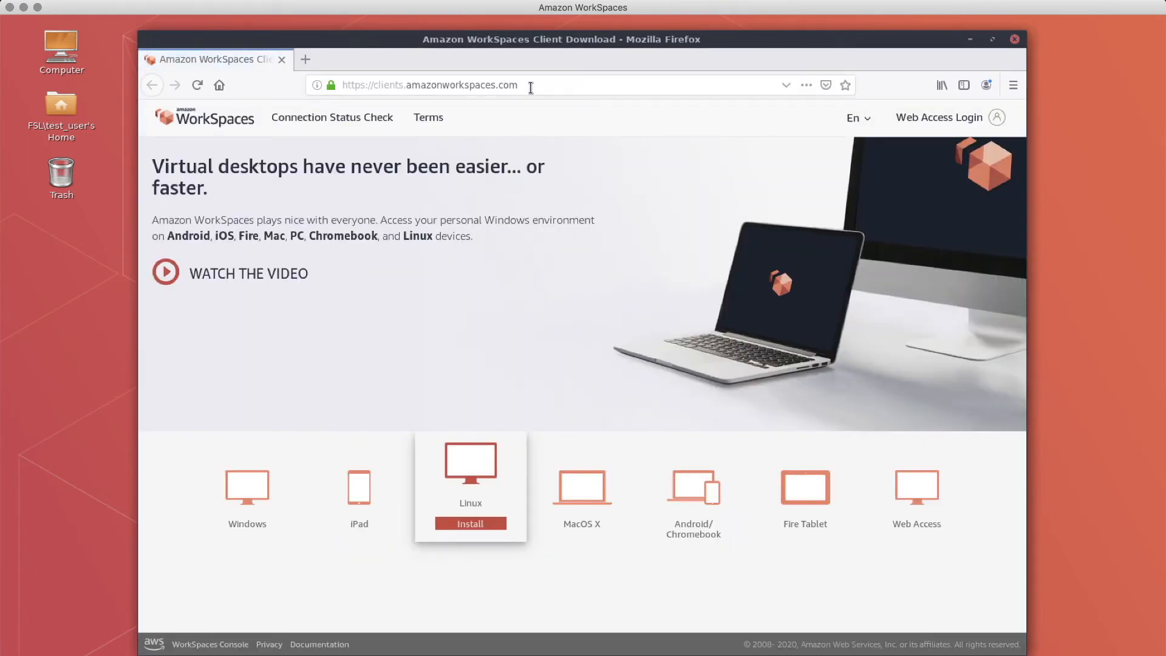
# - Search the web for 'fsl installation' and open the FslInstallation - FslWiki result
pyautogui.click(531, 88)
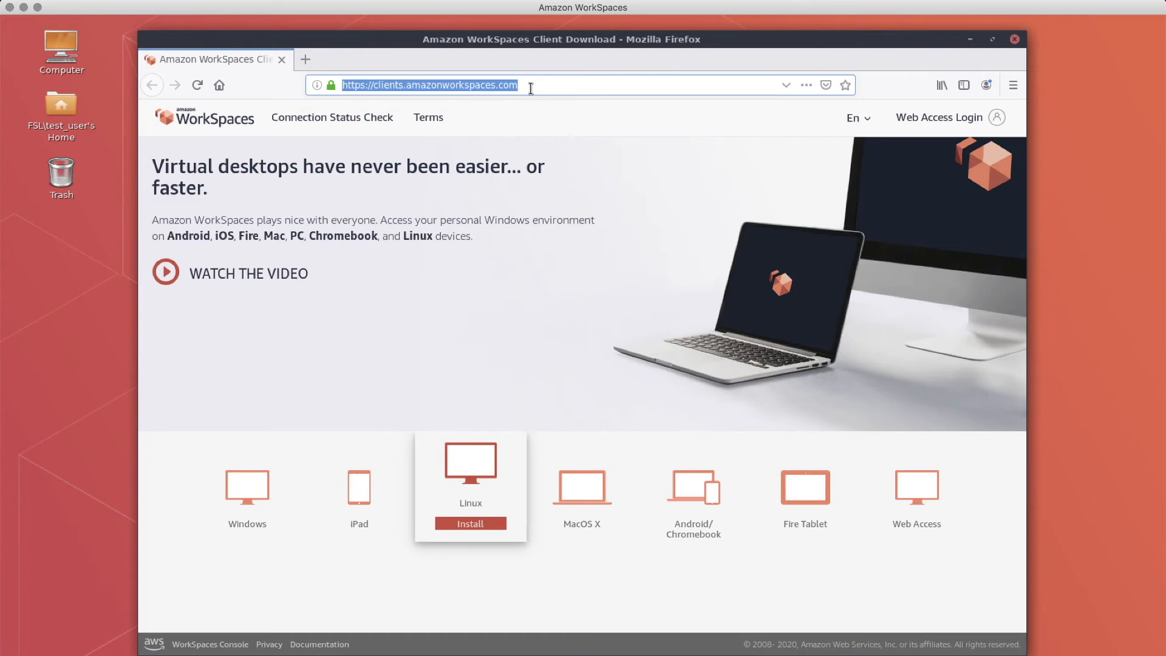
pyautogui.write('fsl ')
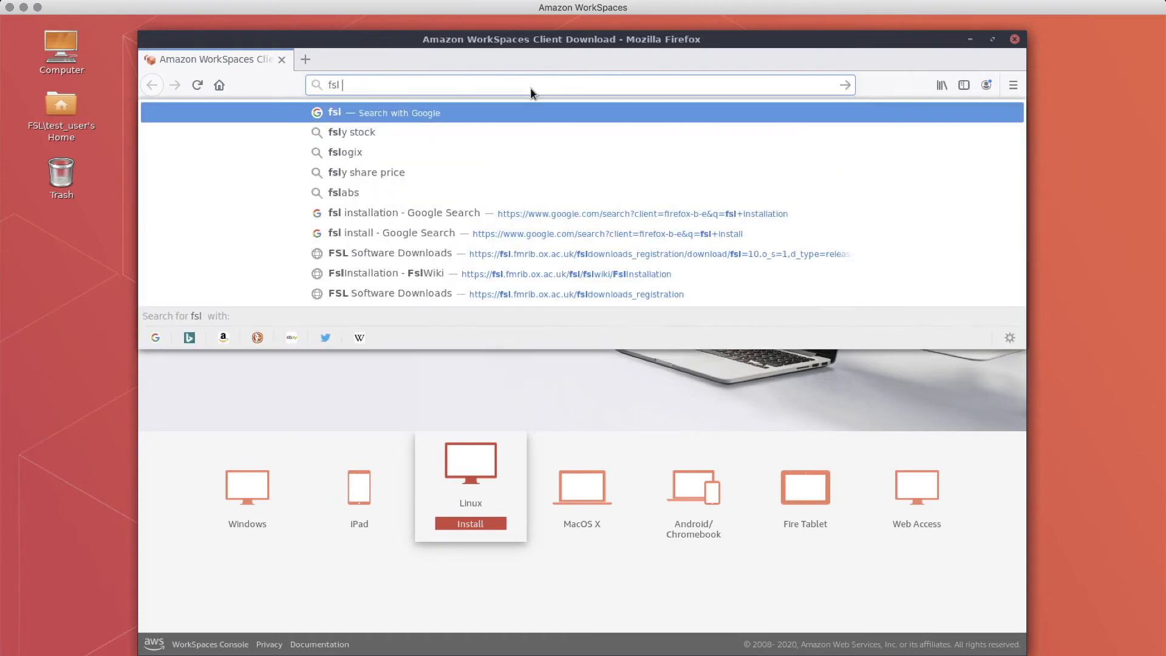
pyautogui.write('installaat')
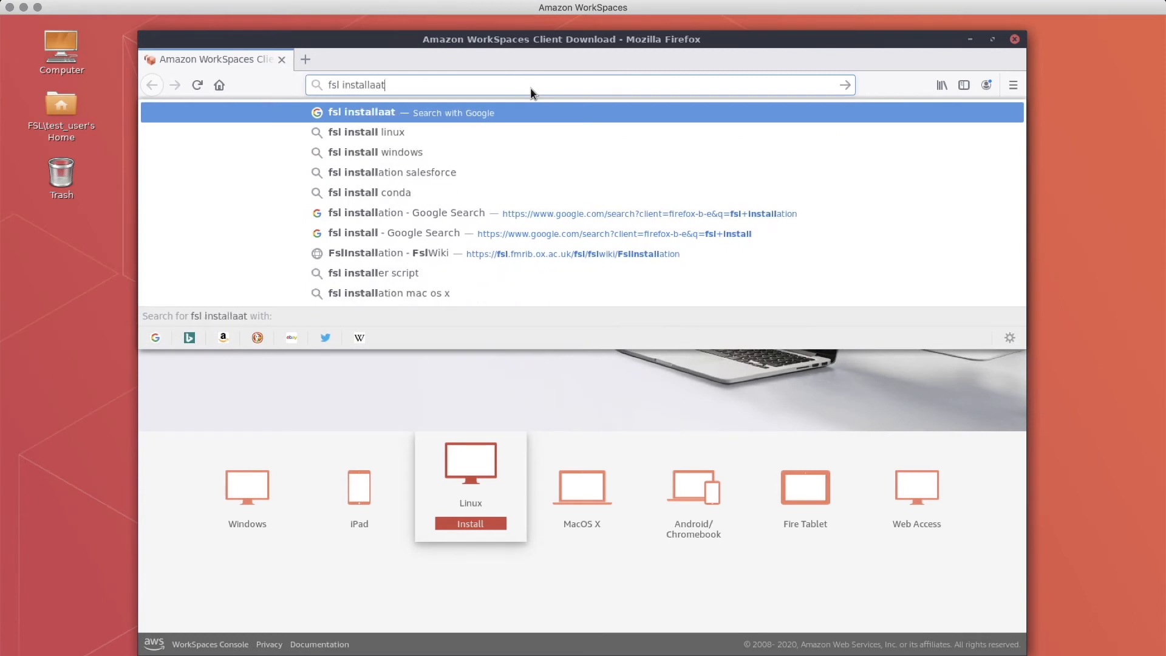
pyautogui.press('BackSpace')
pyautogui.press('BackSpace')
pyautogui.write('ion')
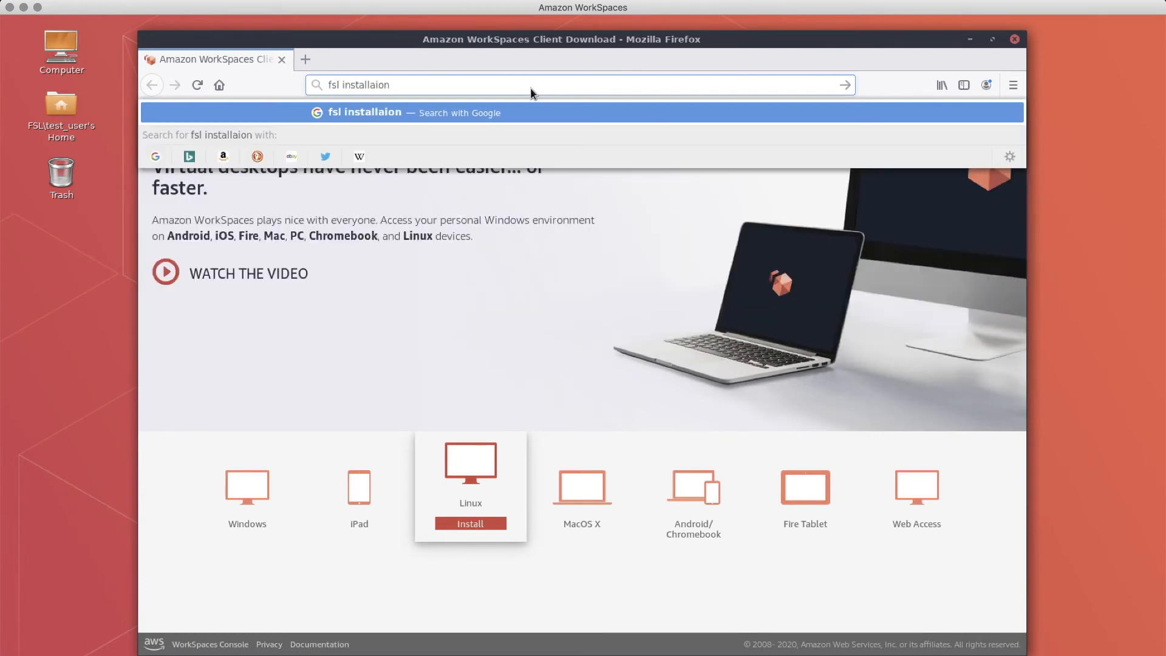
pyautogui.press('BackSpace')
pyautogui.press('BackSpace')
pyautogui.press('BackSpace')
pyautogui.write('tion')
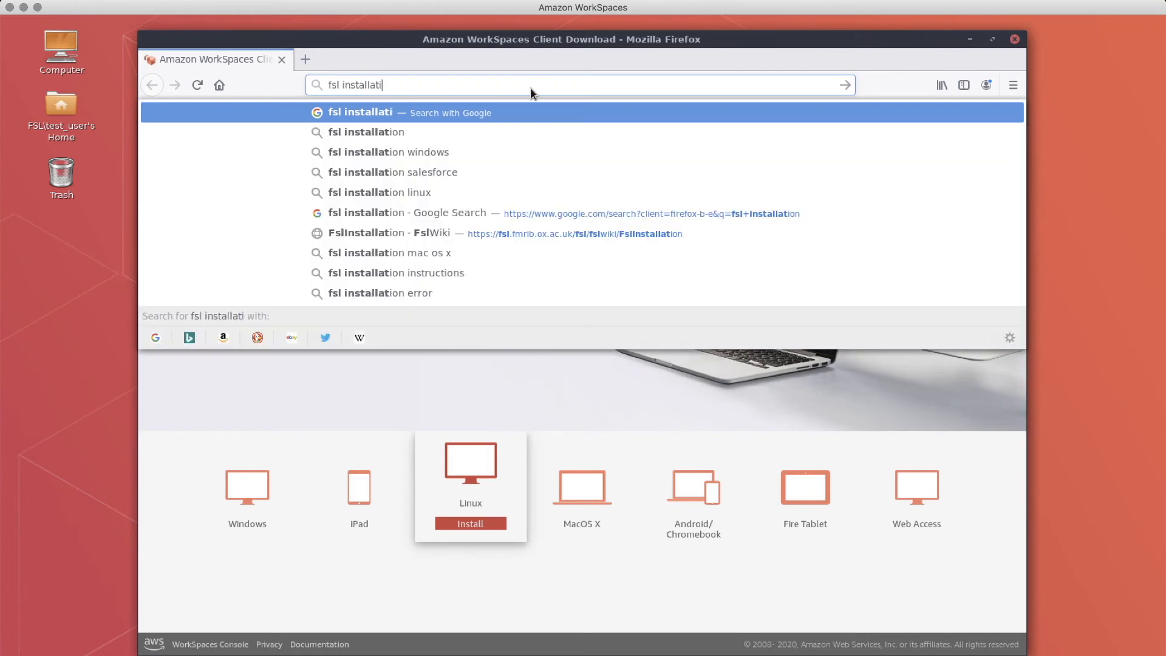
pyautogui.press('Return')
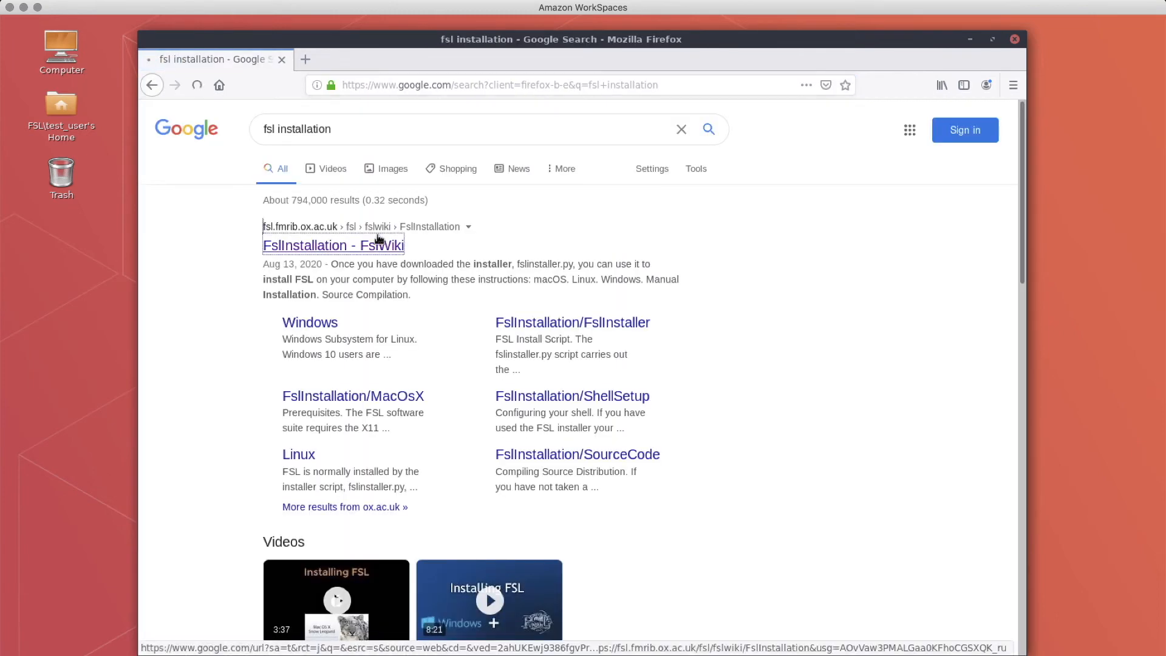
pyautogui.click(378, 244)
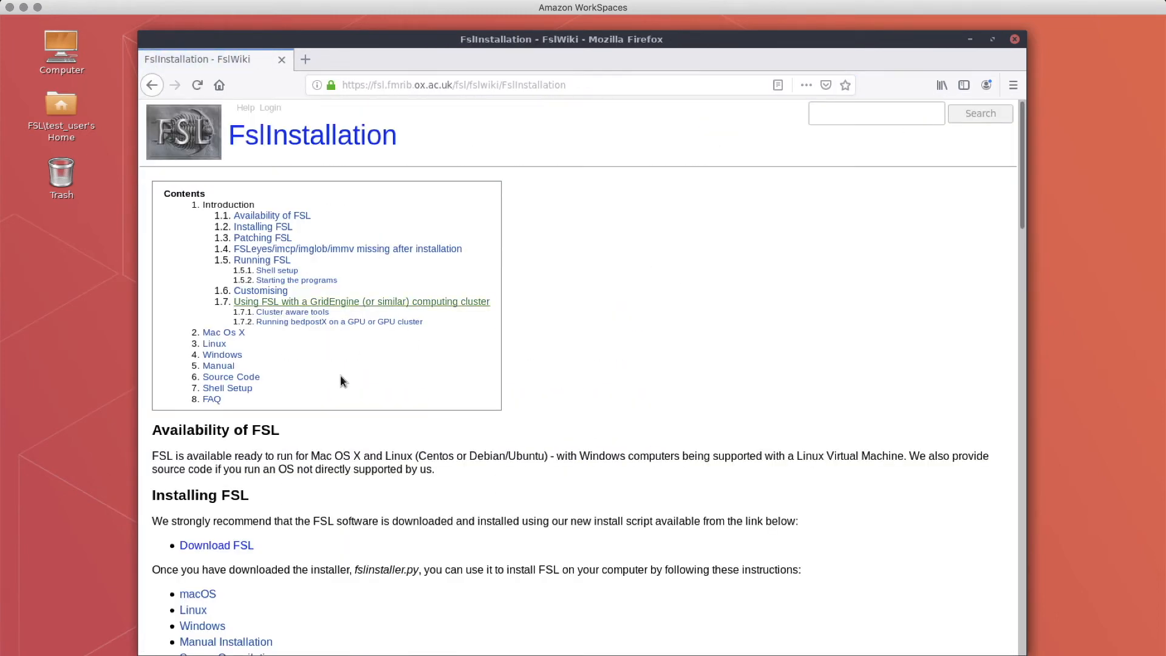
# - Go to the FSL download registration page and agree to the FSL software licence
pyautogui.click(203, 546)
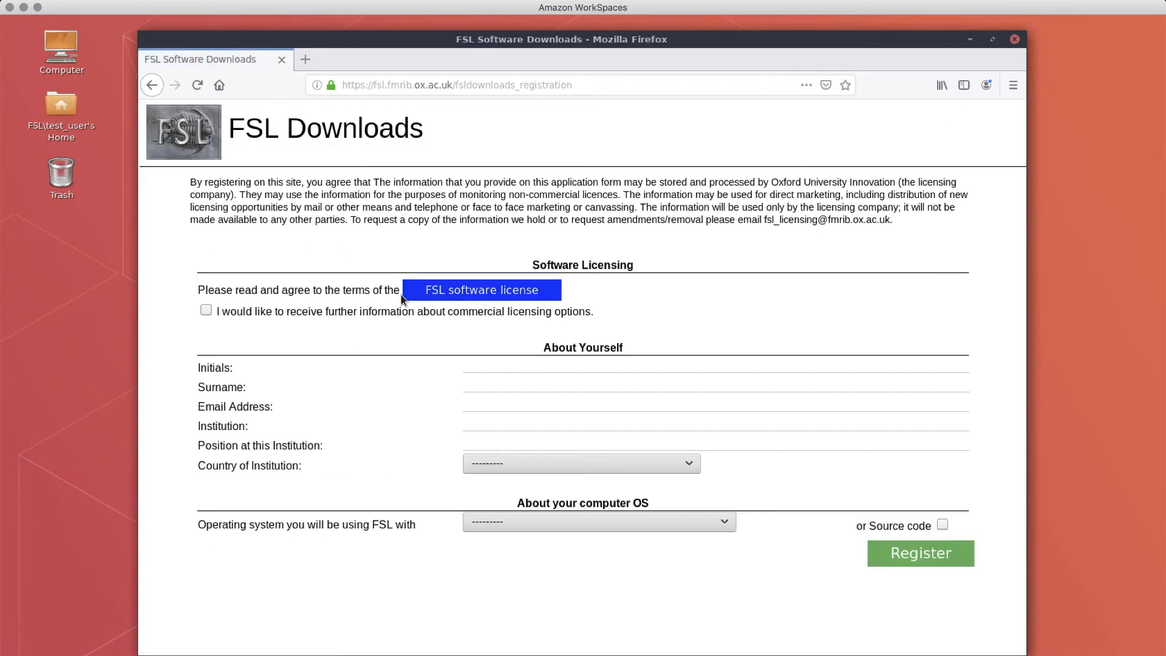
pyautogui.click(489, 291)
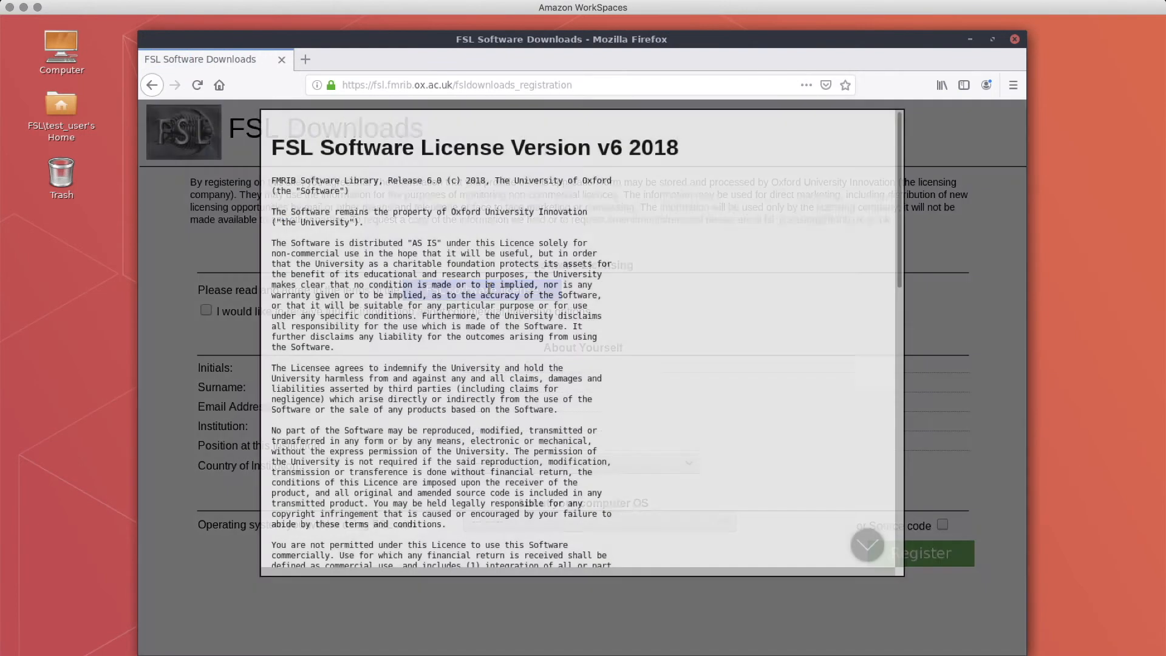
pyautogui.scroll(-15, 768, 356)
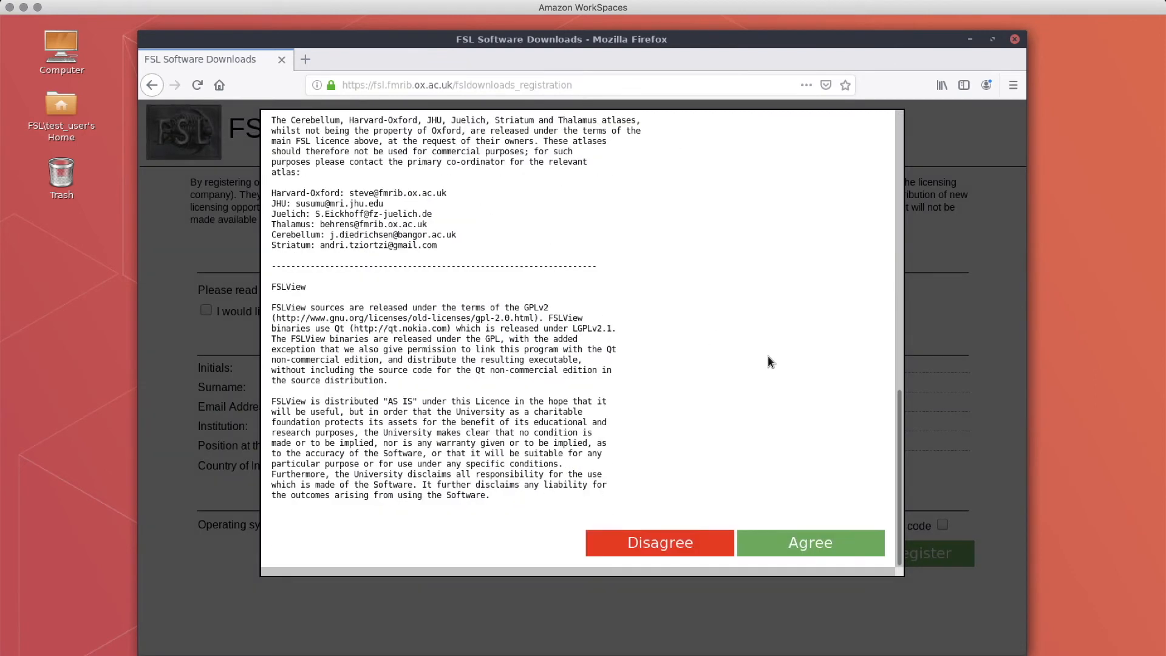
pyautogui.click(797, 541)
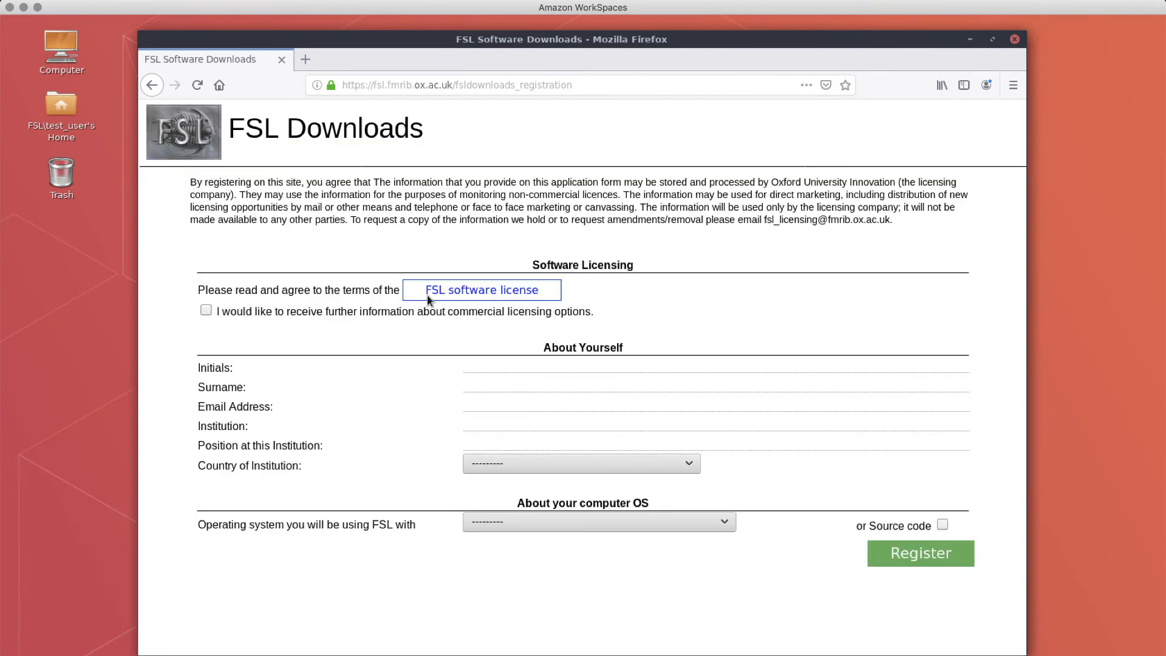
# - Fill in the registrant's first name, surname, e-mail address, institution and position
pyautogui.write('Th')
pyautogui.press('Tab')
pyautogui.write('H')
pyautogui.press('Tab')
pyautogui.write('h')
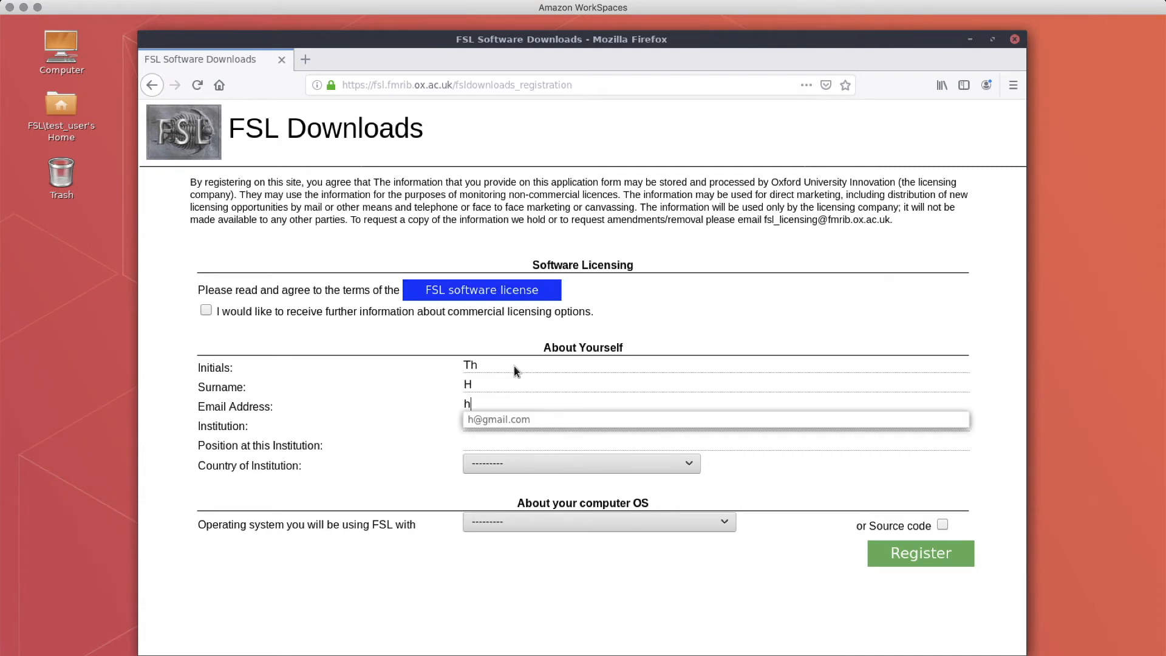
pyautogui.press('Down')
pyautogui.press('Return')
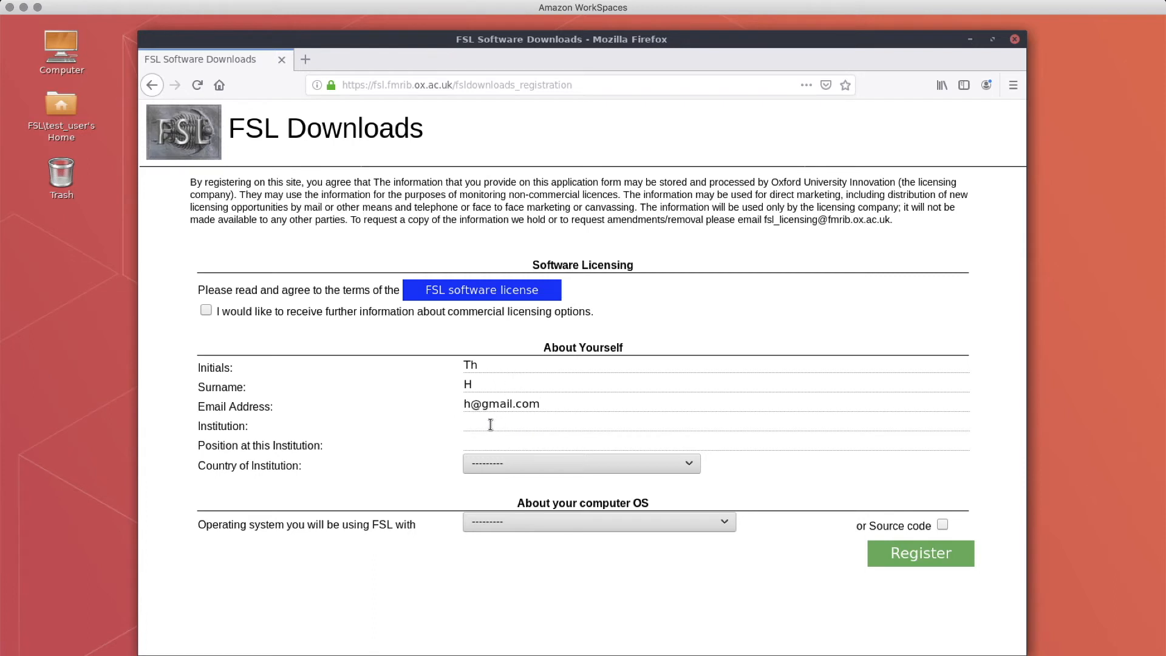
pyautogui.write('Oxford')
pyautogui.write('Wizard')
pyautogui.click(489, 492)
# - Choose United Kingdom and Linux - Centos 7, then submit the FSL registration
pyautogui.click(510, 460)
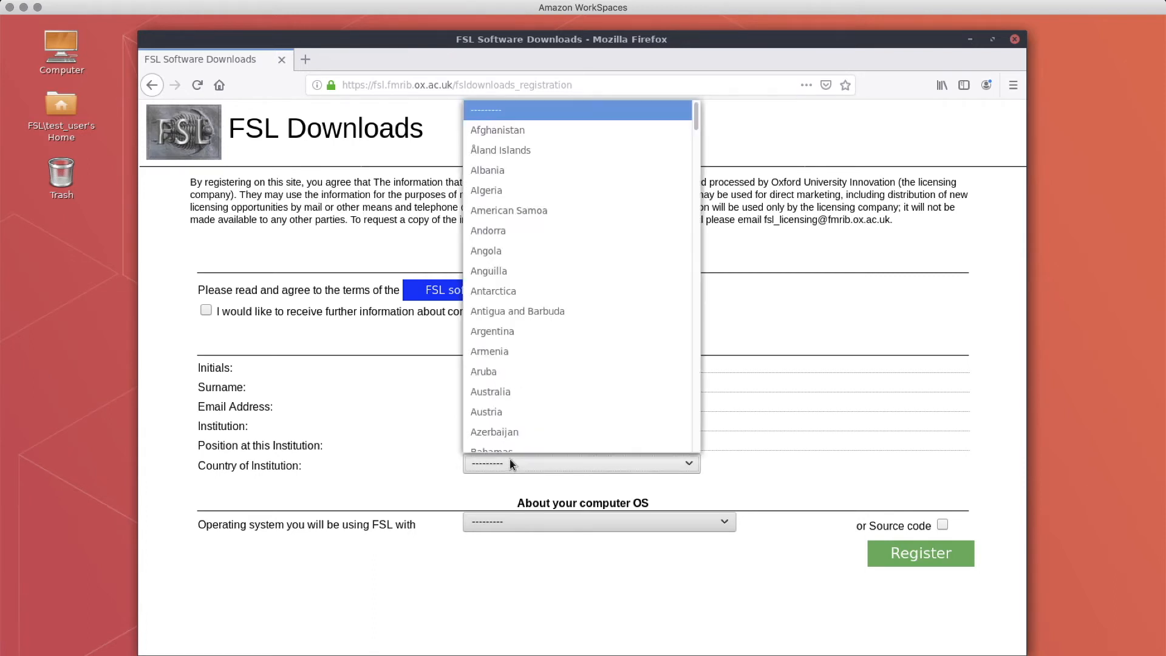
pyautogui.scroll(-20, 571, 238)
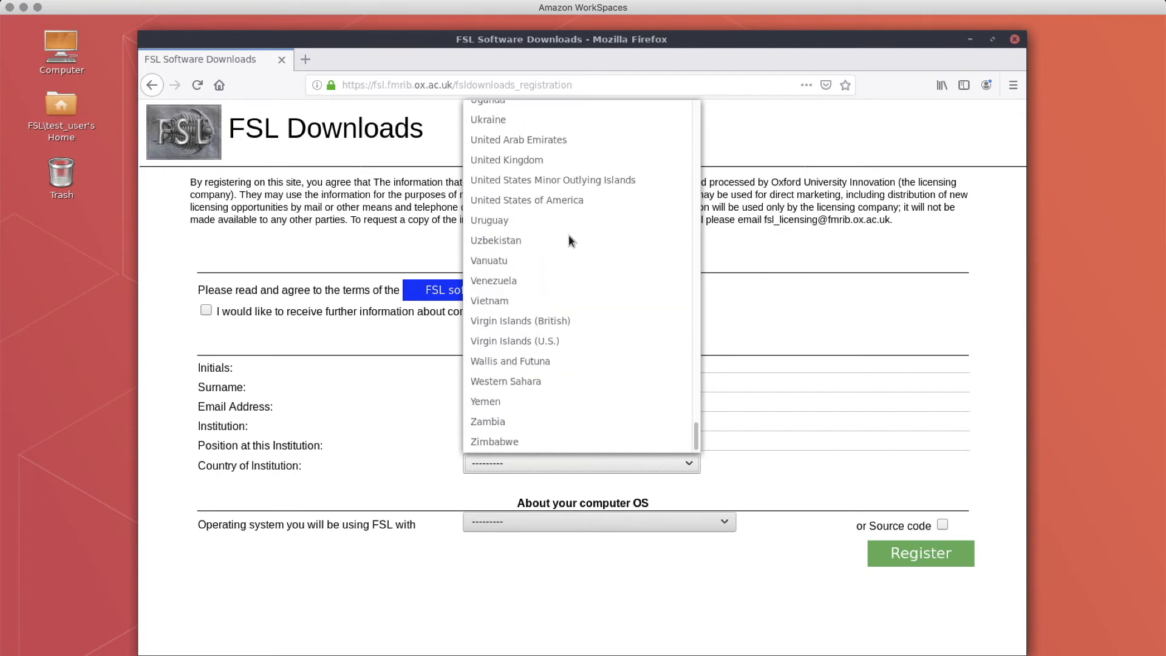
pyautogui.click(544, 159)
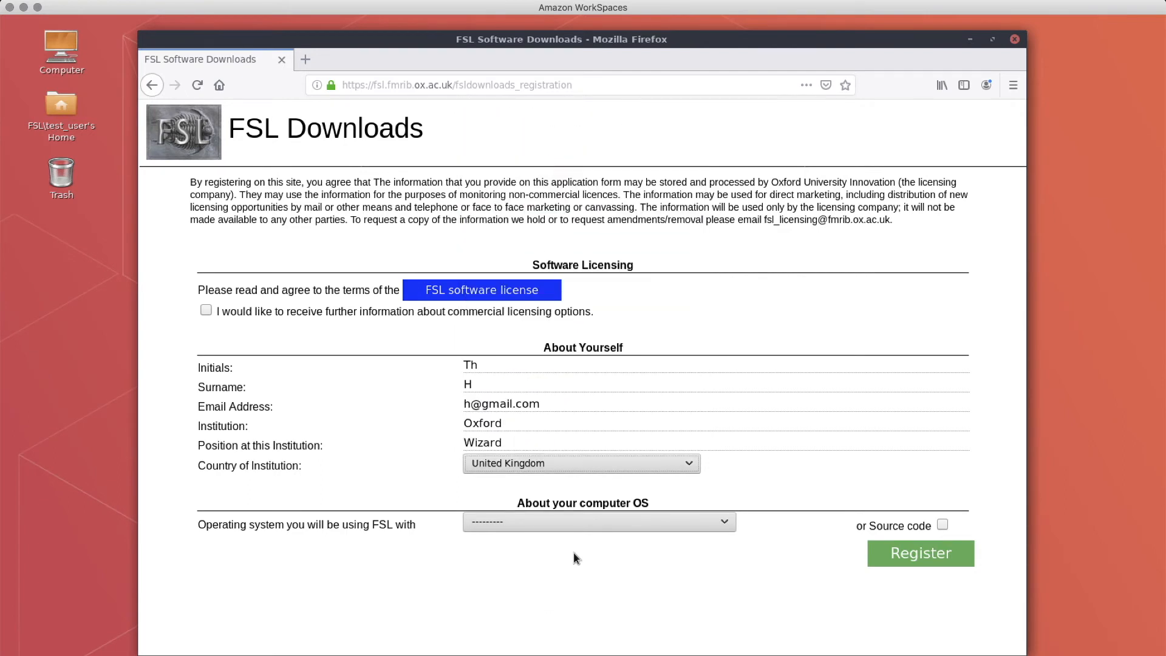
pyautogui.click(599, 523)
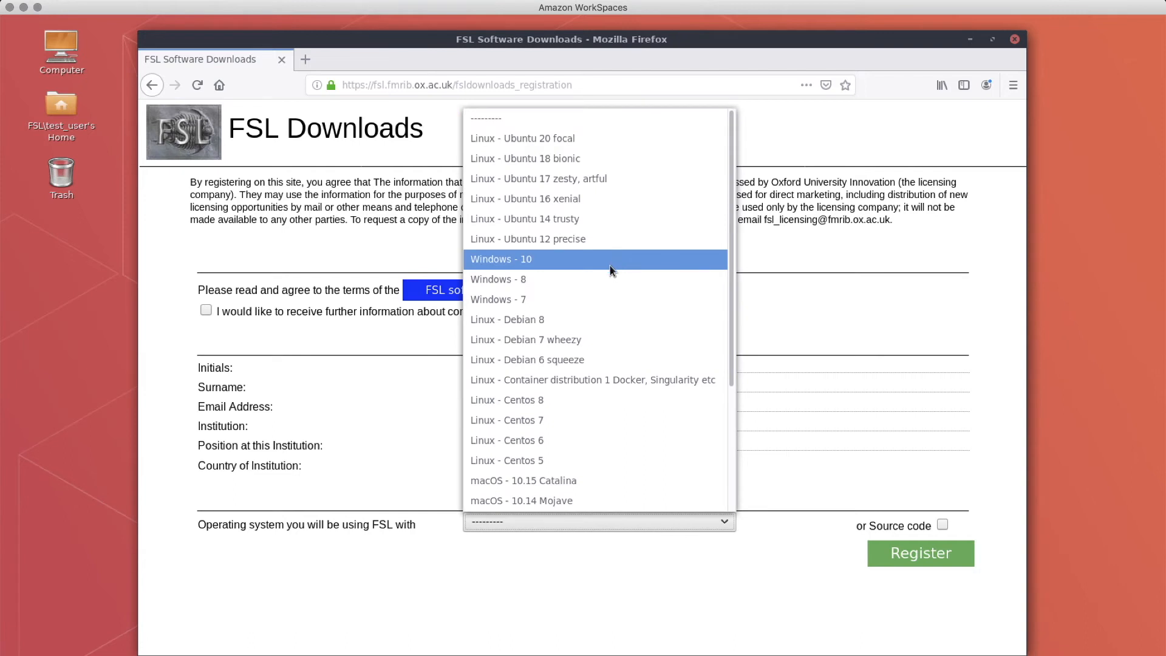
pyautogui.click(562, 421)
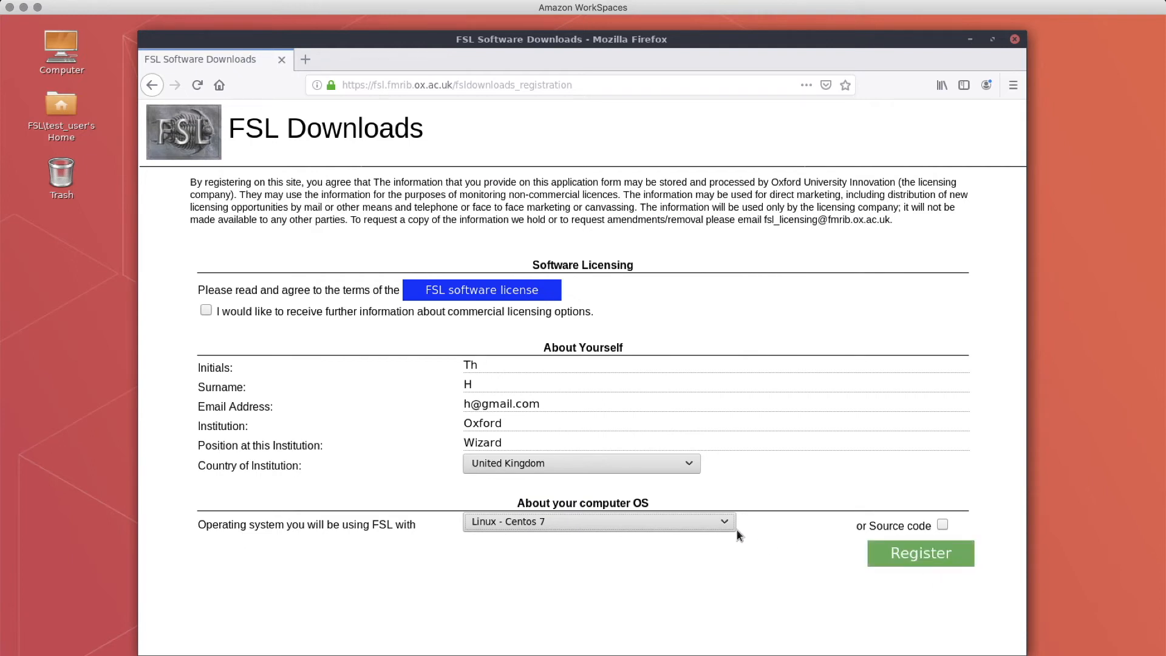
pyautogui.click(930, 553)
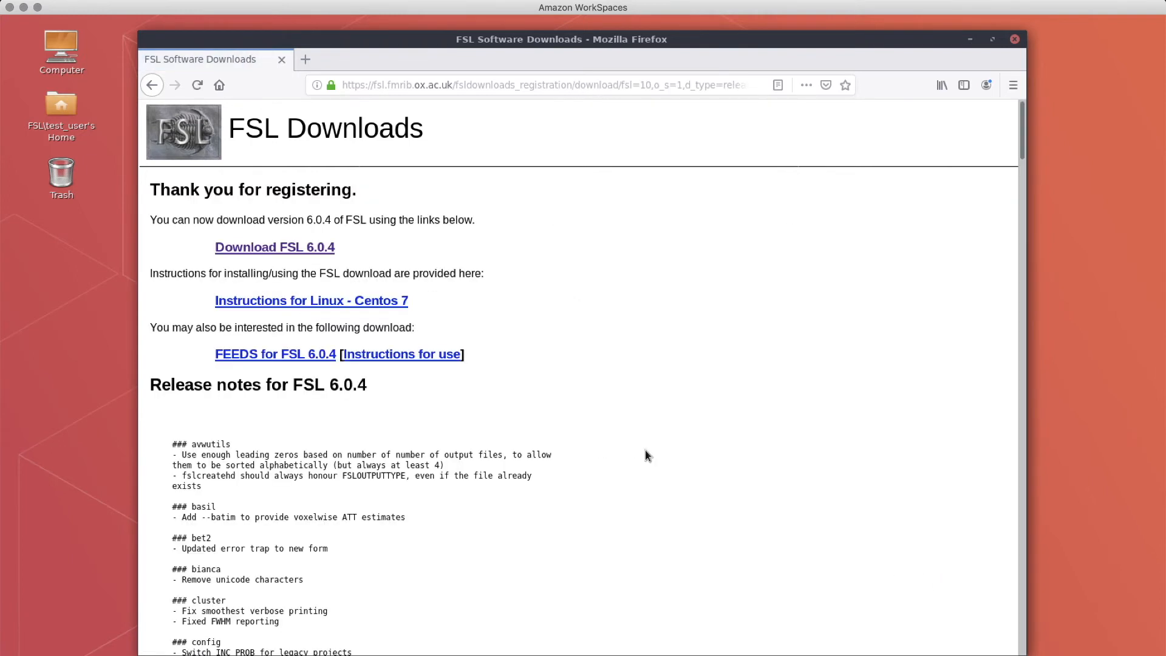
# - Save the FSL 6.0.4 installer fslinstaller.py to disk and close Firefox
pyautogui.click(296, 252)
pyautogui.click(464, 369)
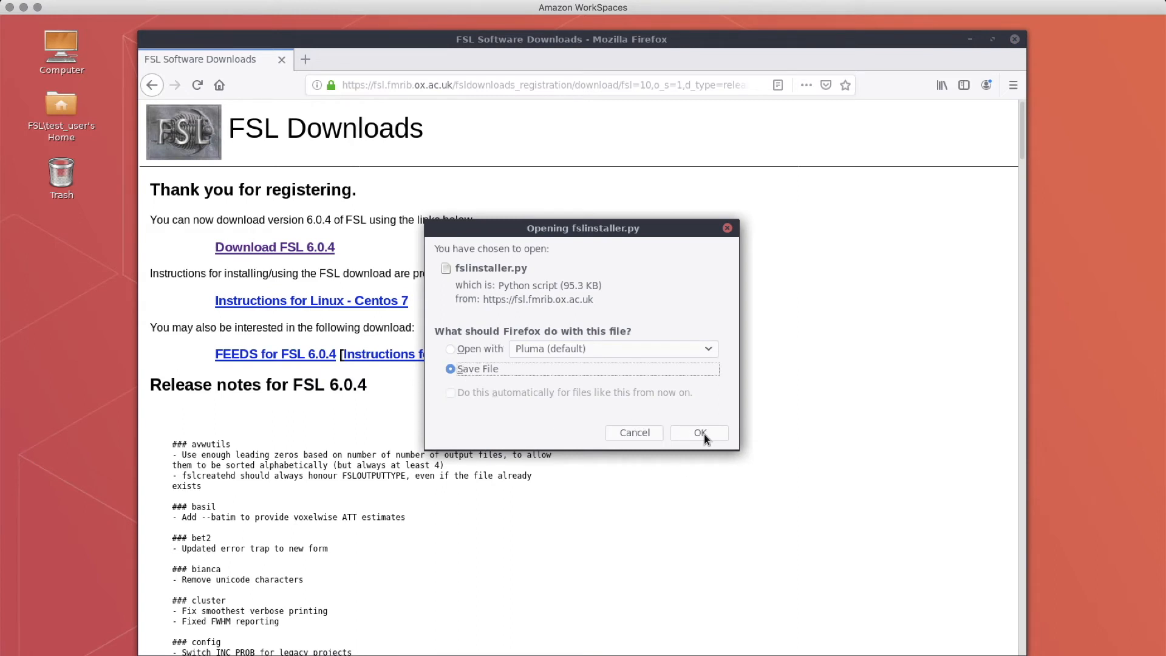
pyautogui.click(700, 432)
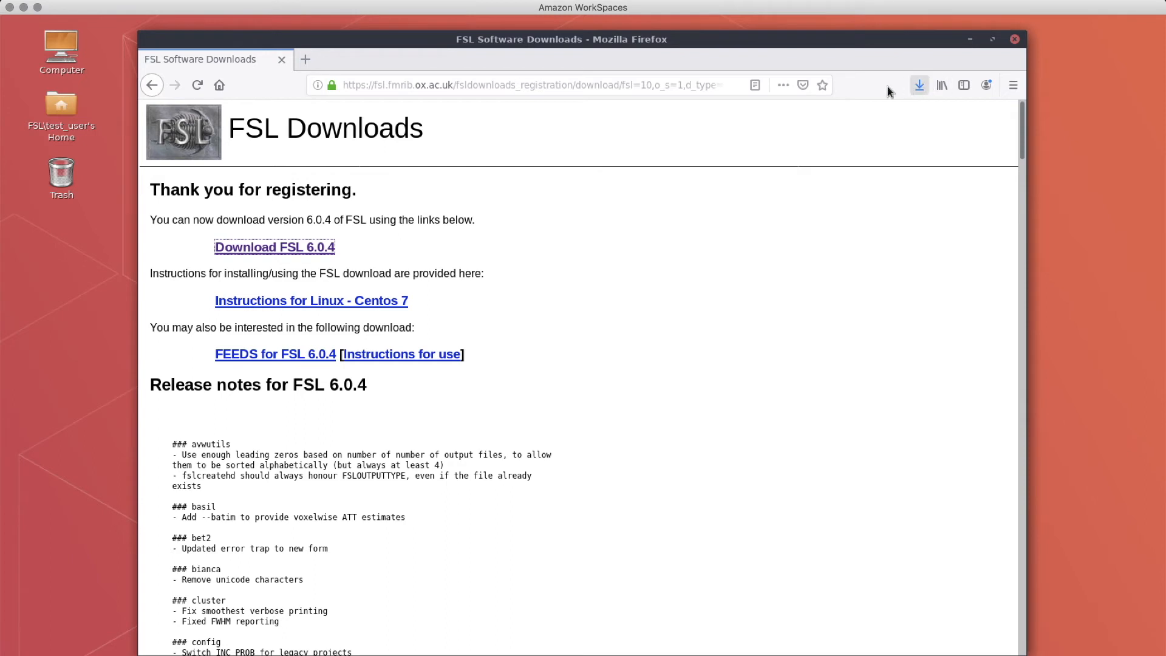
pyautogui.click(1016, 39)
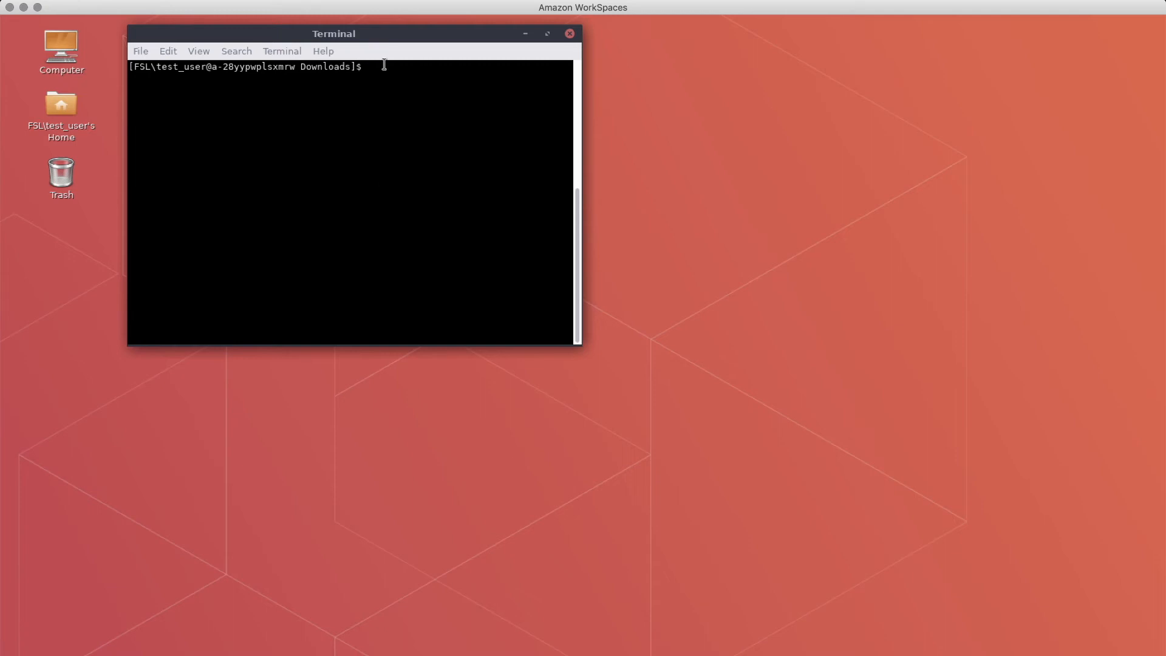
# - Run 'sudo pluma /etc/security/access.conf' and enter the sudo password to edit access.conf as superuser
pyautogui.rightClick(370, 75)
pyautogui.click(388, 171)
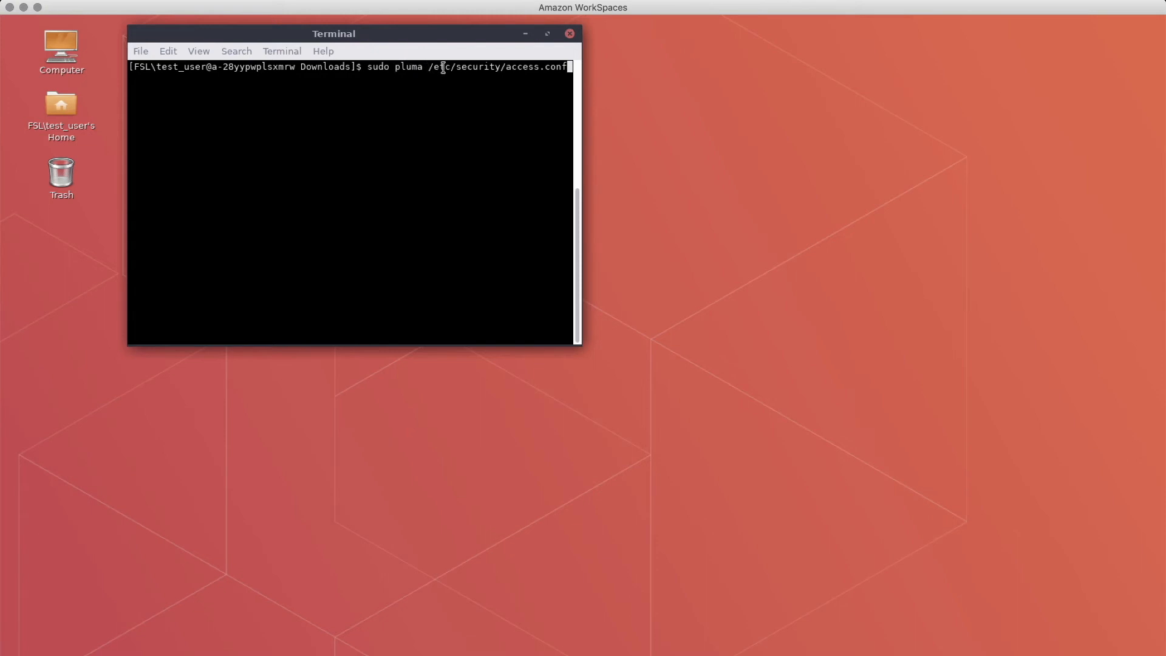
pyautogui.press('Return')
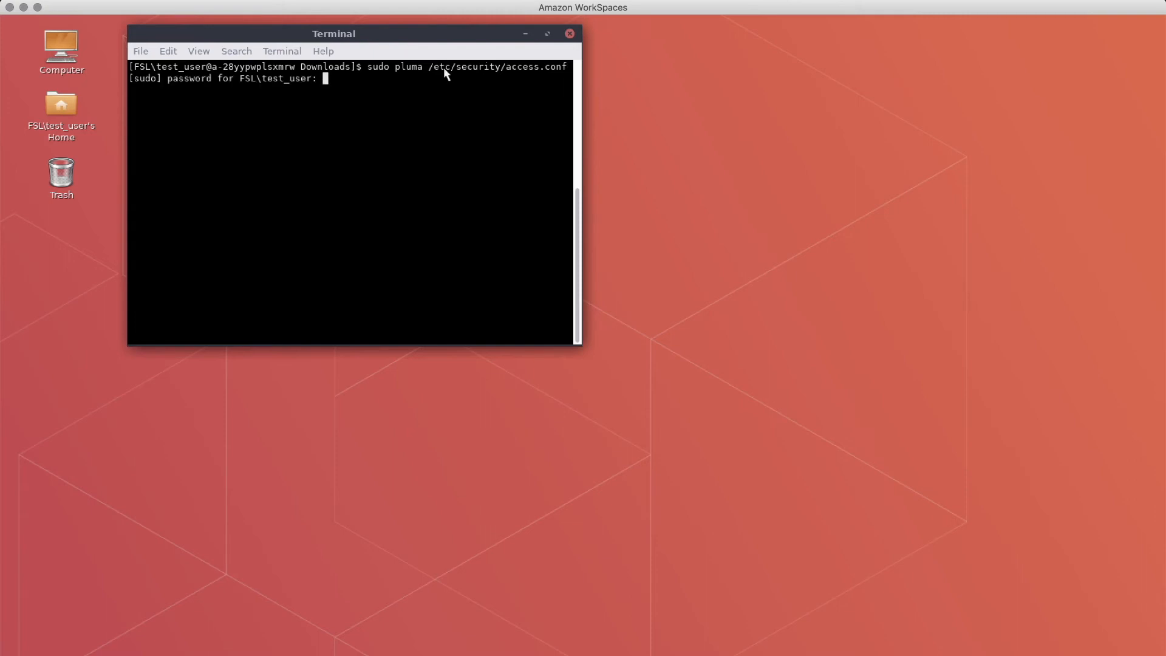
pyautogui.press('Return')
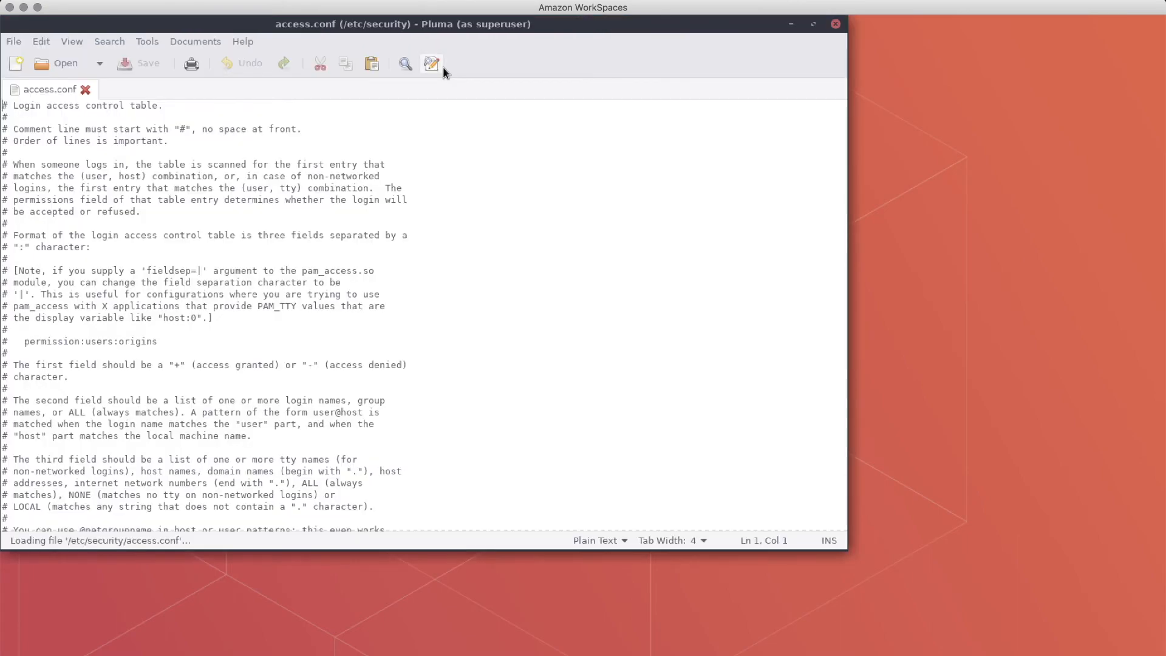
# - Change the last line of access.conf from -:ALL:ALL to +:ALL:ALL, save, and close Pluma
pyautogui.click(316, 199)
pyautogui.scroll(-20, 303, 203)
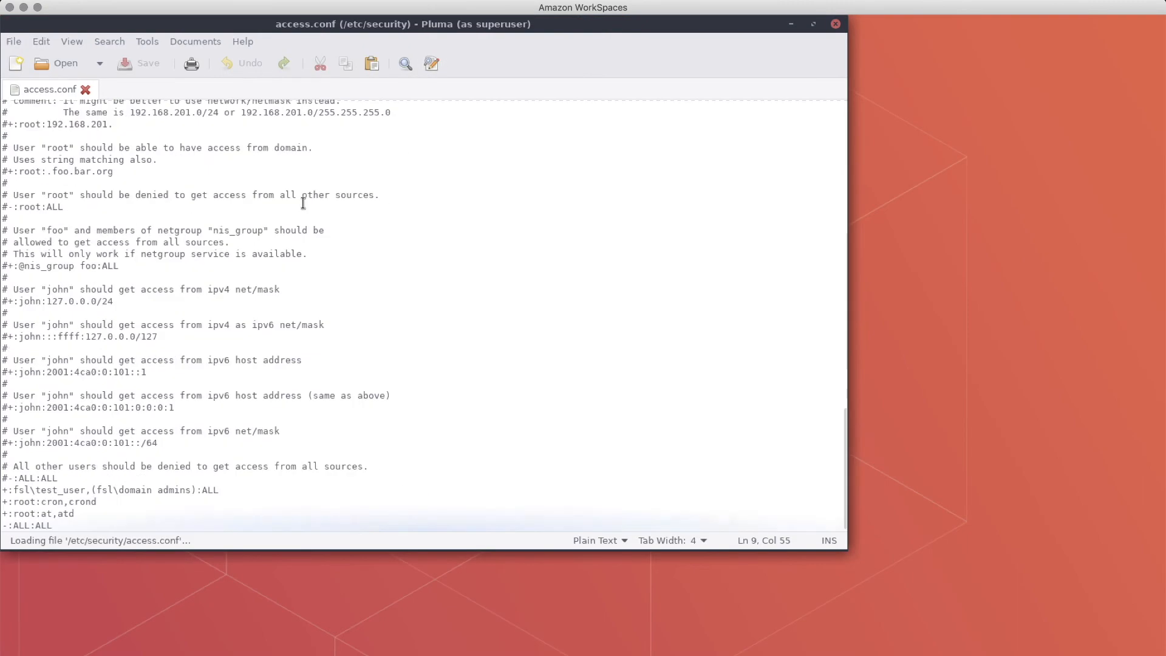
pyautogui.click(7, 525)
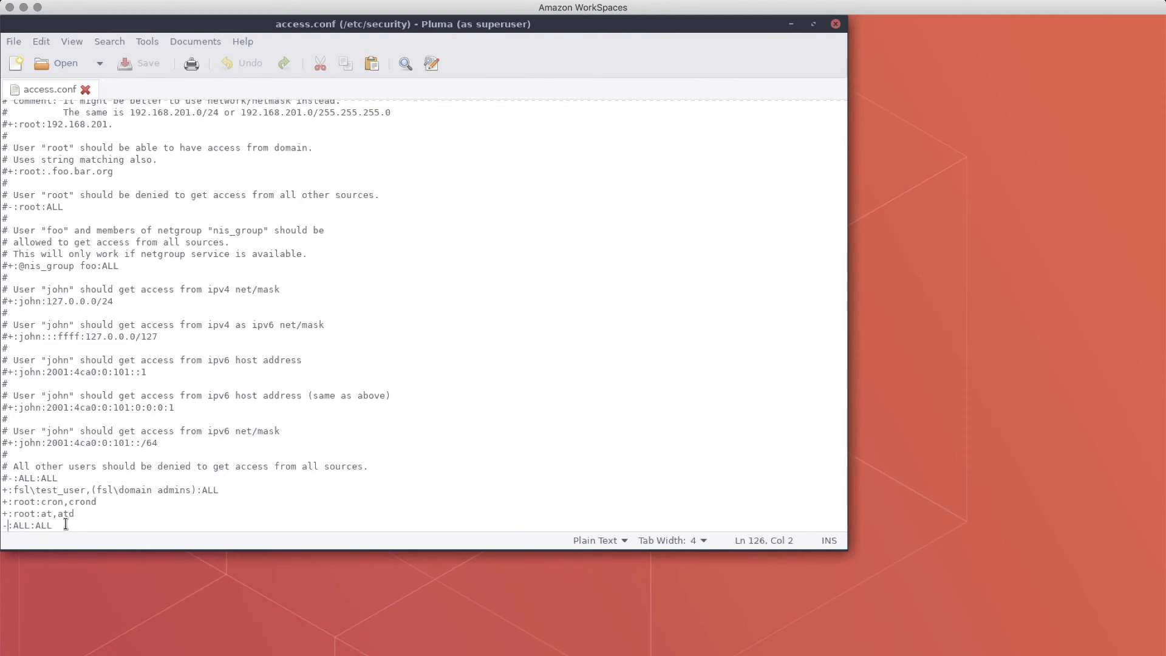
pyautogui.press('BackSpace')
pyautogui.write('+')
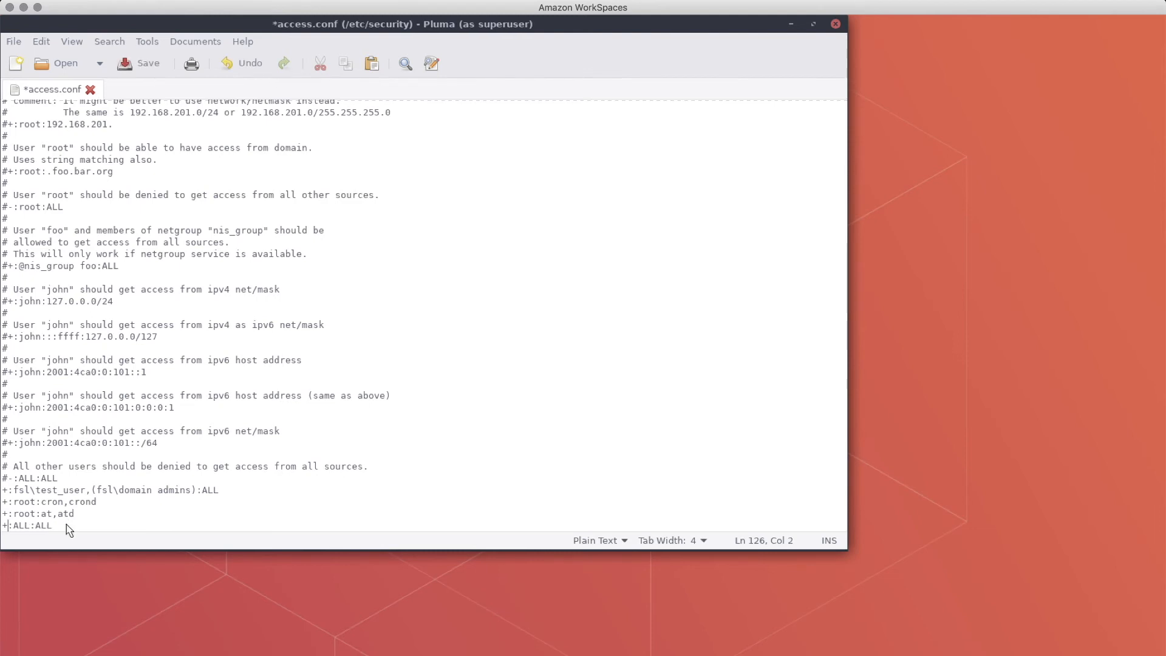
pyautogui.click(142, 65)
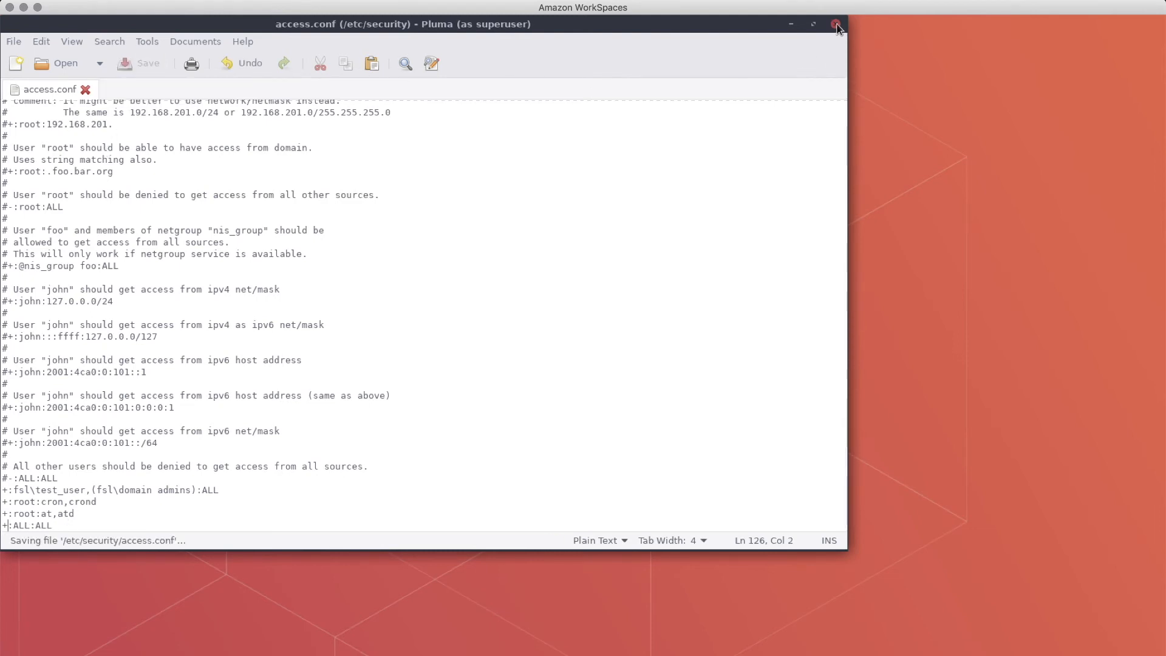
pyautogui.click(836, 25)
# - Clear the terminal and change into the ~/Downloads/ folder
pyautogui.write('clear')
pyautogui.press('Return')
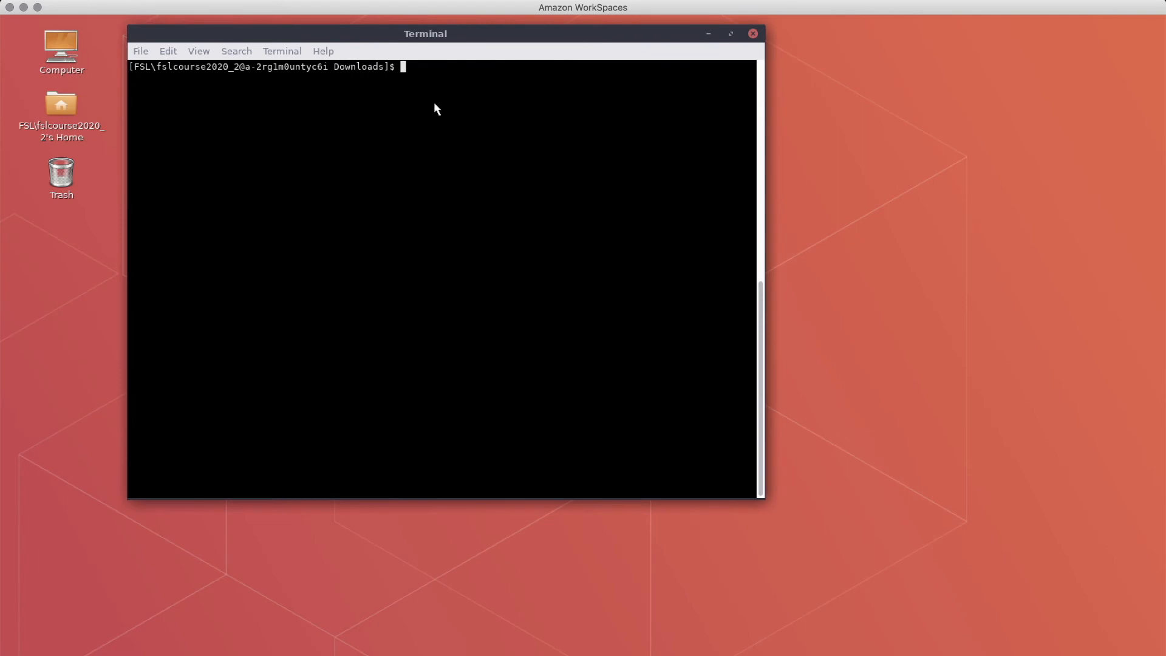
pyautogui.write('cd ~/Downloads/')
pyautogui.press('Return')
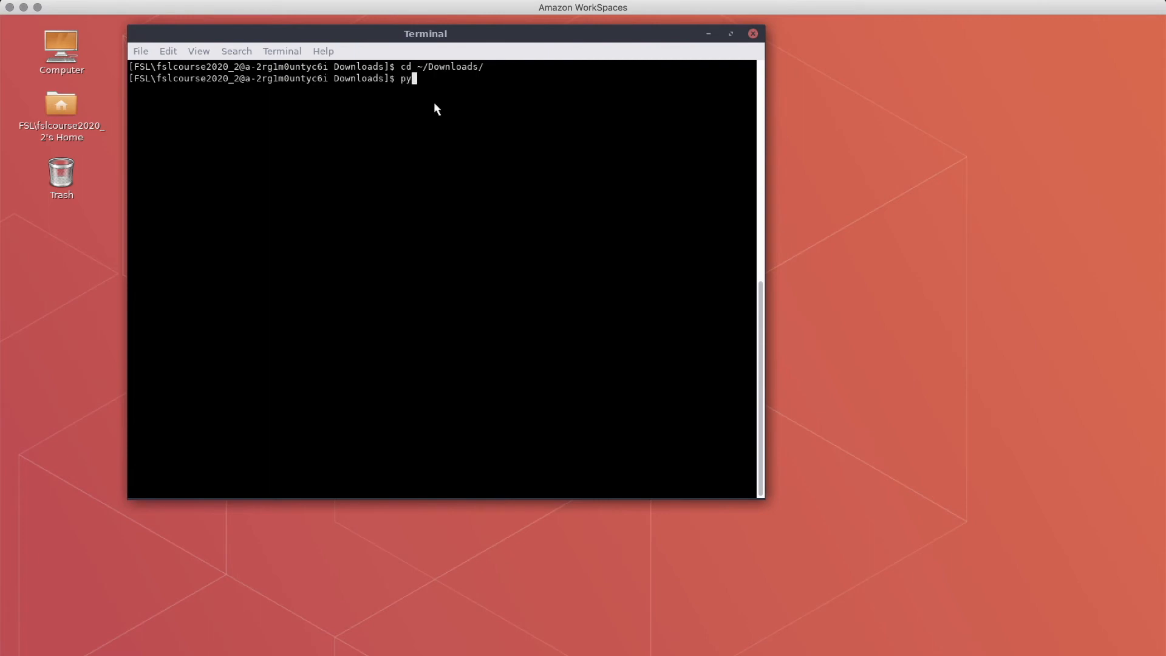
# - Run 'python fslinstaller.py -d $HOME/fsl' to install FSL into $HOME/fsl
pyautogui.write('python f')
pyautogui.press('Tab')
pyautogui.write('-d $HOME')
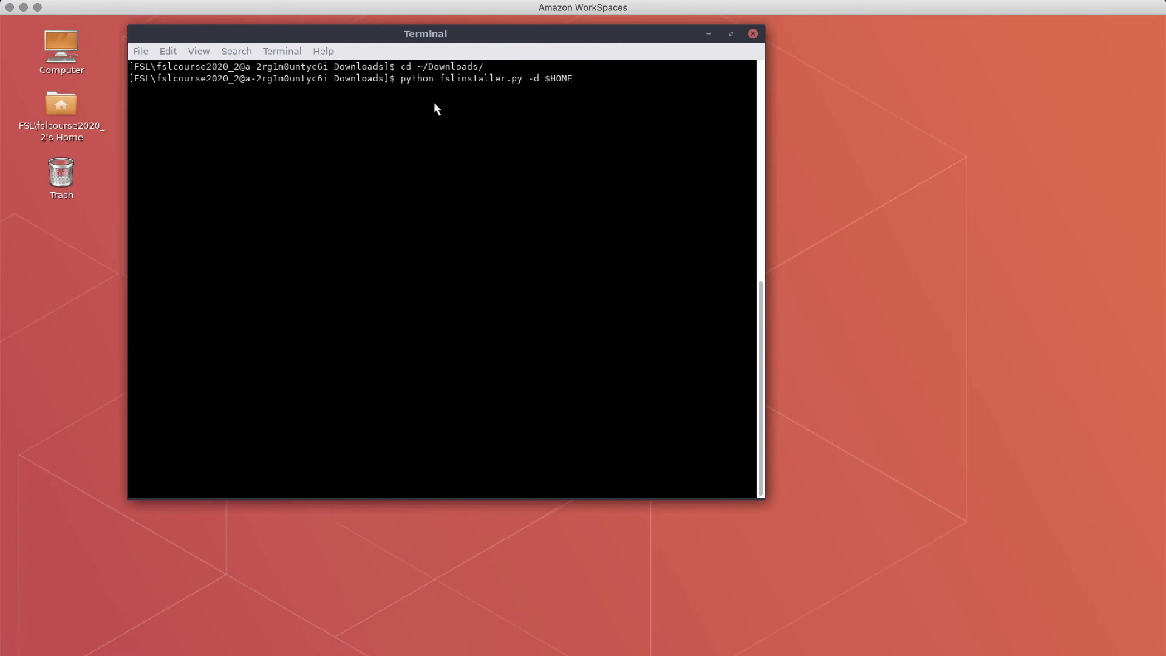
pyautogui.write('/fsl')
pyautogui.press('Return')
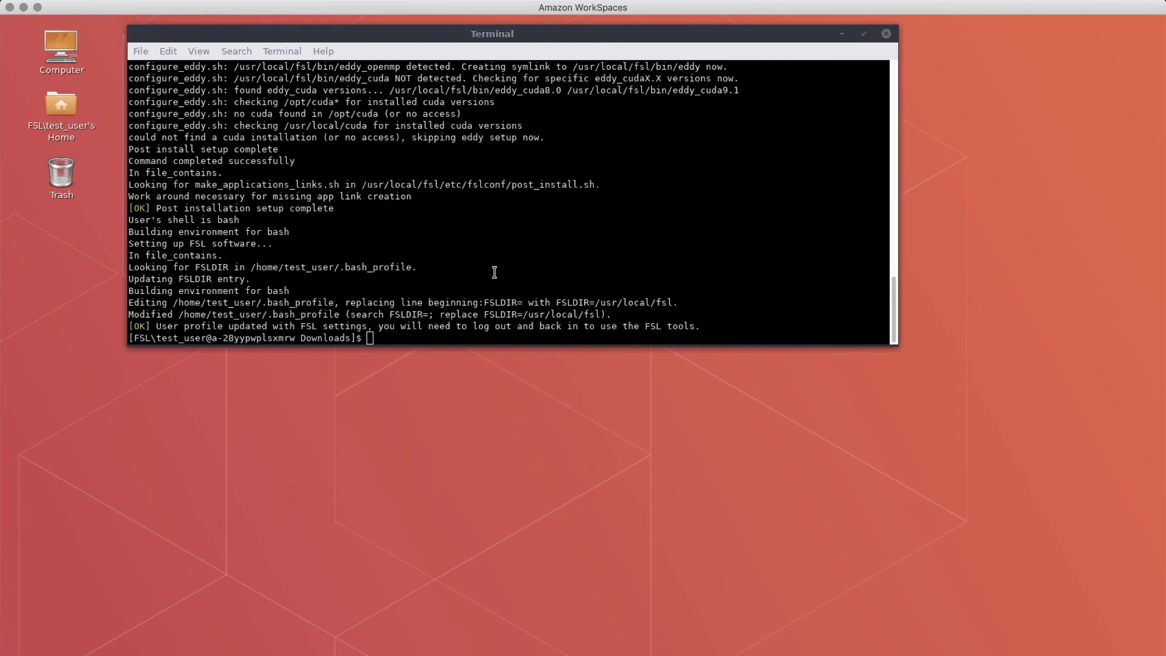
# - Close the terminal, end the WorkSpaces session, and reconnect to the WorkSpace
pyautogui.click(886, 34)
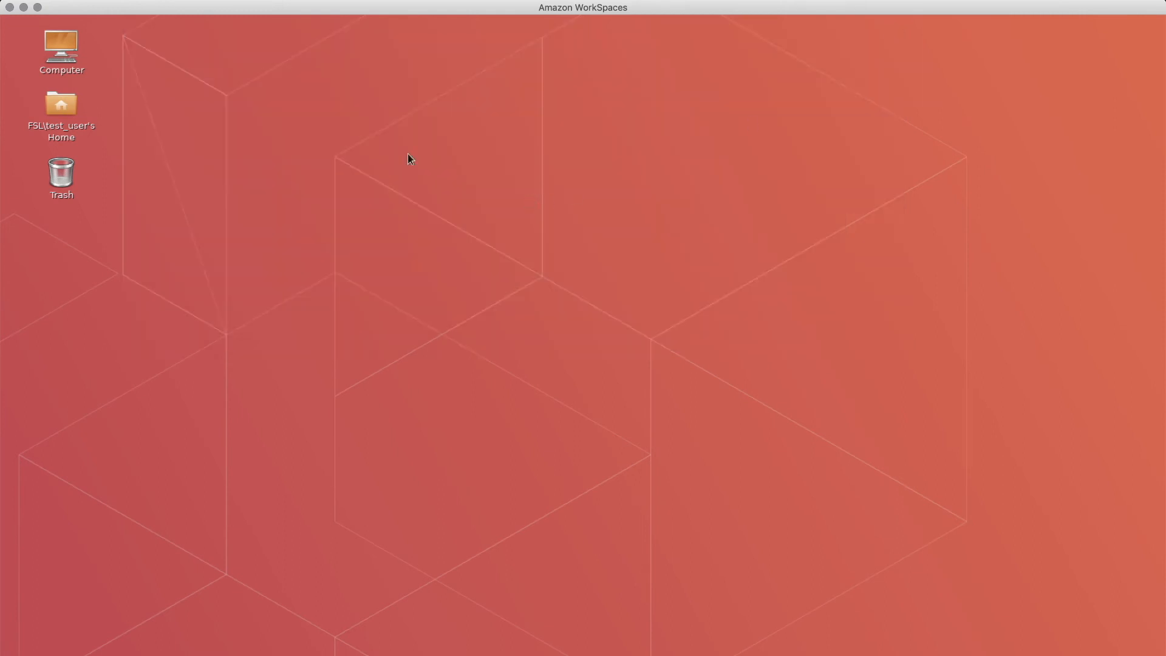
pyautogui.click(9, 7)
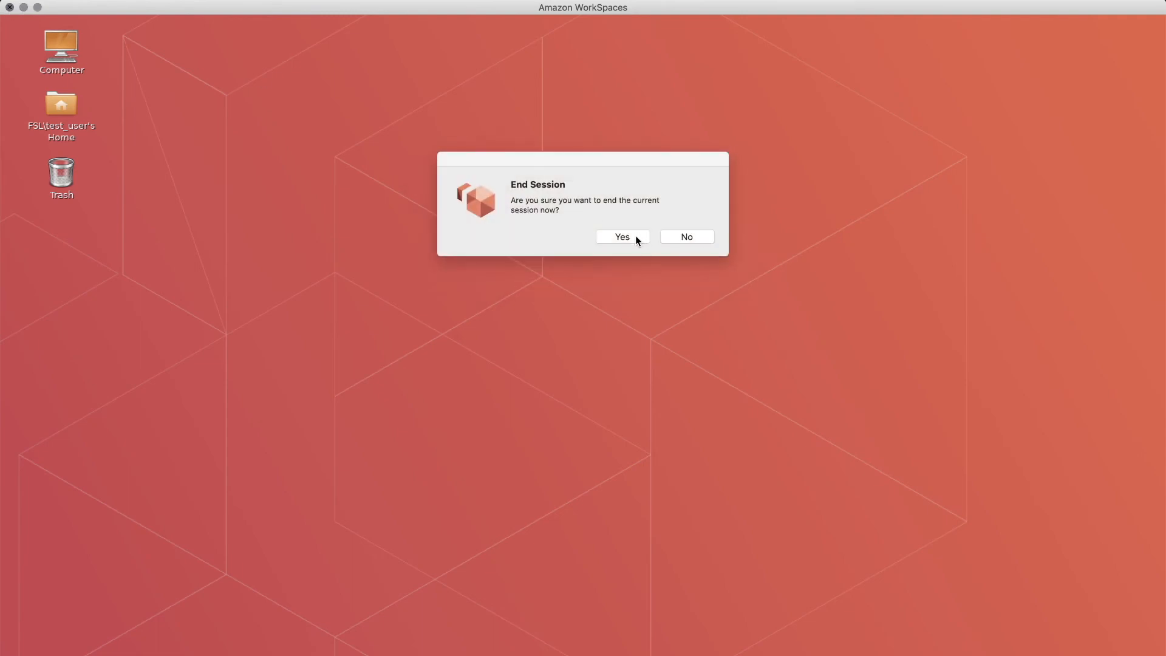
pyautogui.click(636, 236)
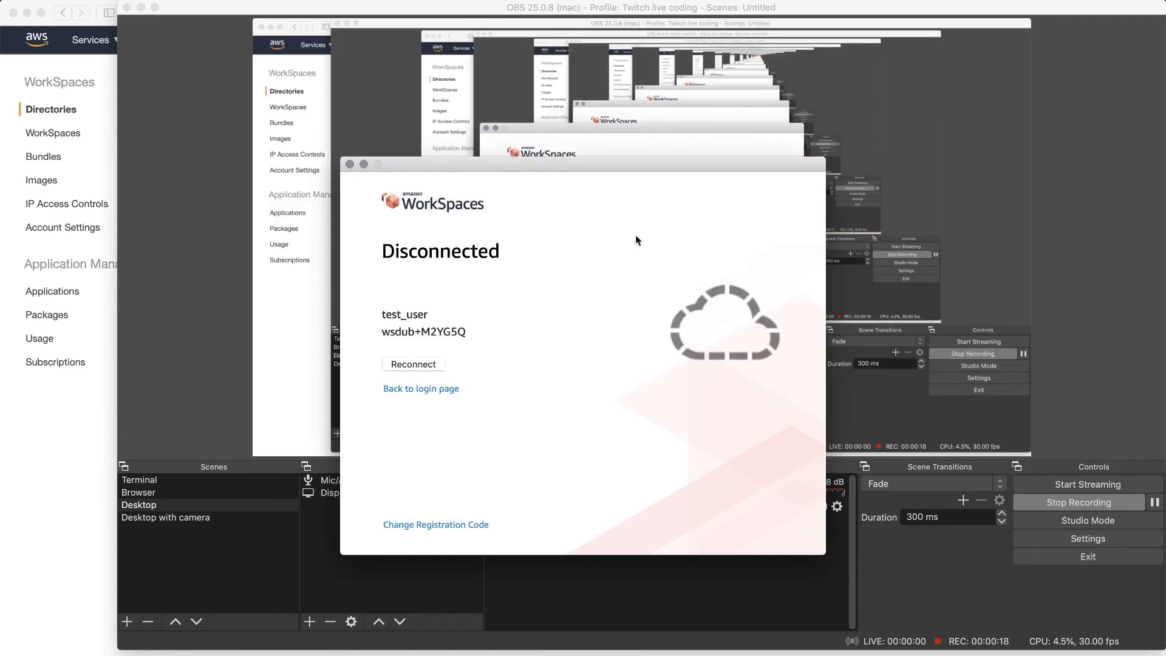
pyautogui.click(414, 363)
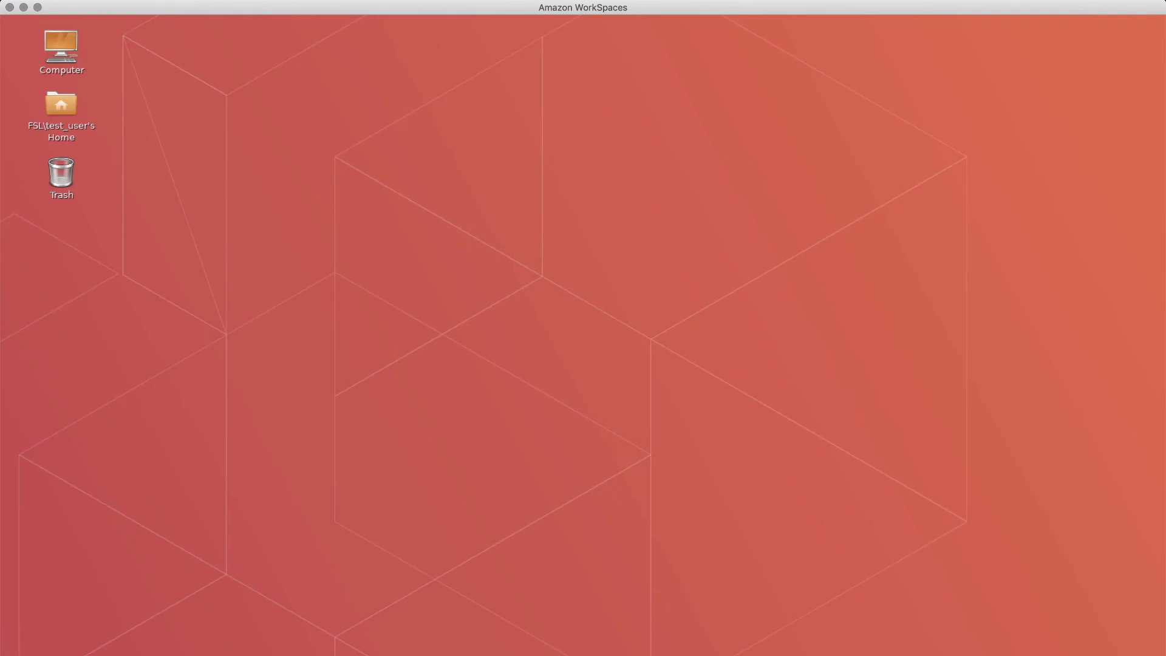
# - In a new terminal, run bet to confirm FSL prints its usage help, then run fsleyes
pyautogui.click(204, 655)
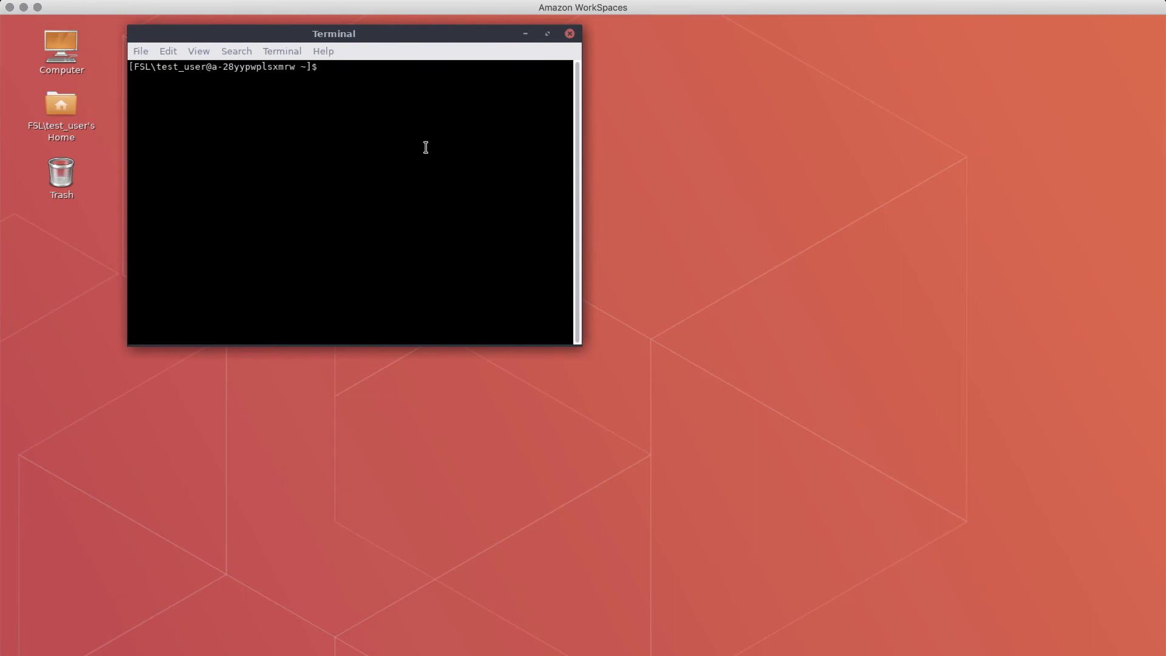
pyautogui.write('bet')
pyautogui.press('Return')
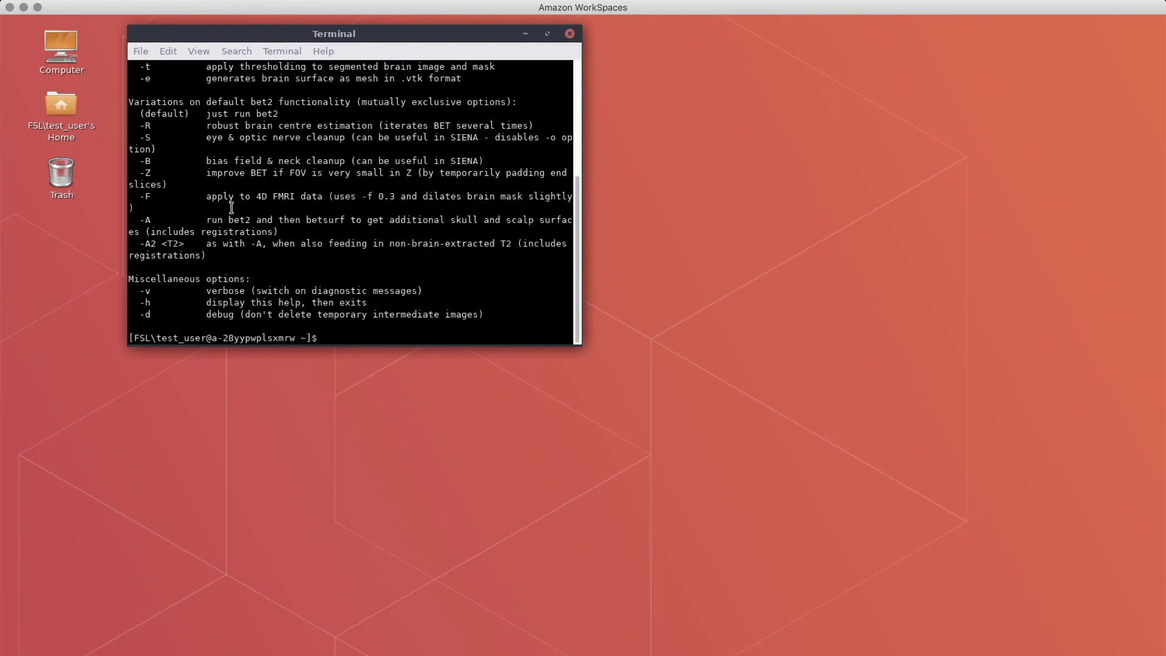
pyautogui.scroll(5, 232, 209)
pyautogui.scroll(1, 231, 209)
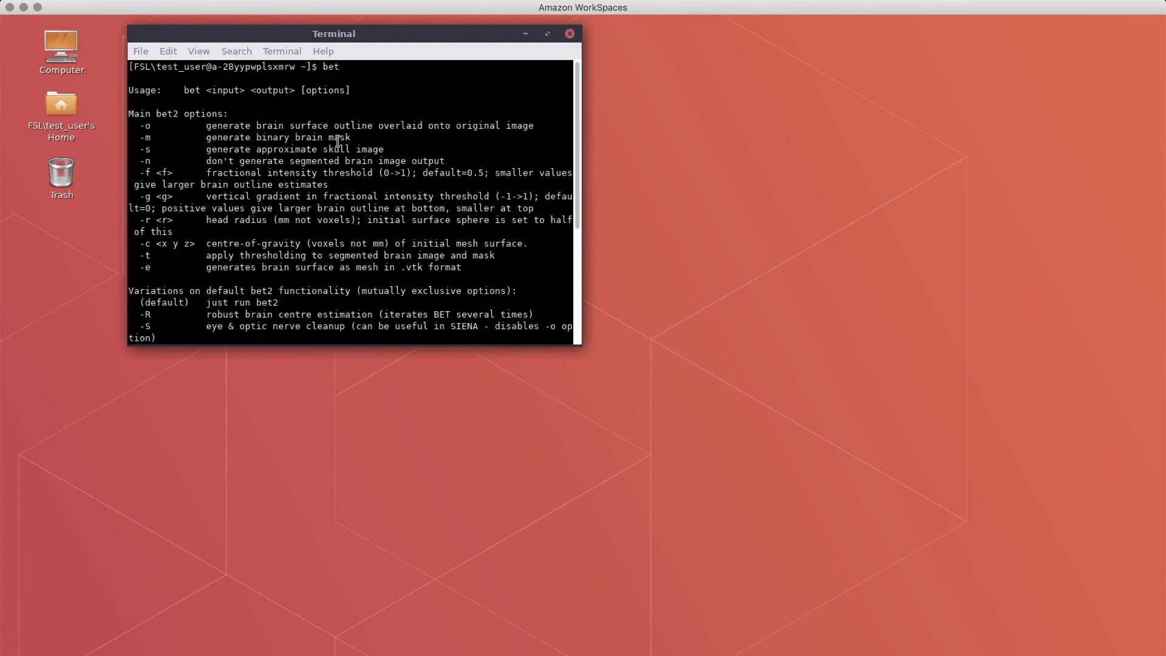
pyautogui.scroll(-5, 345, 145)
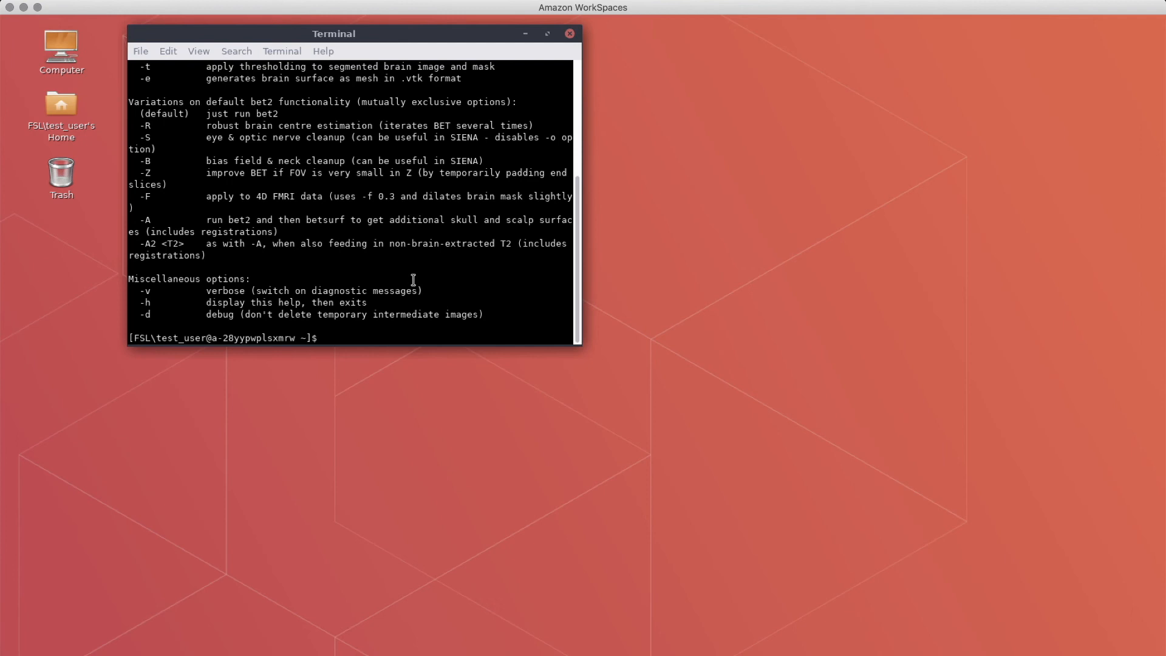
pyautogui.write('fsleyes')
pyautogui.press('Return')
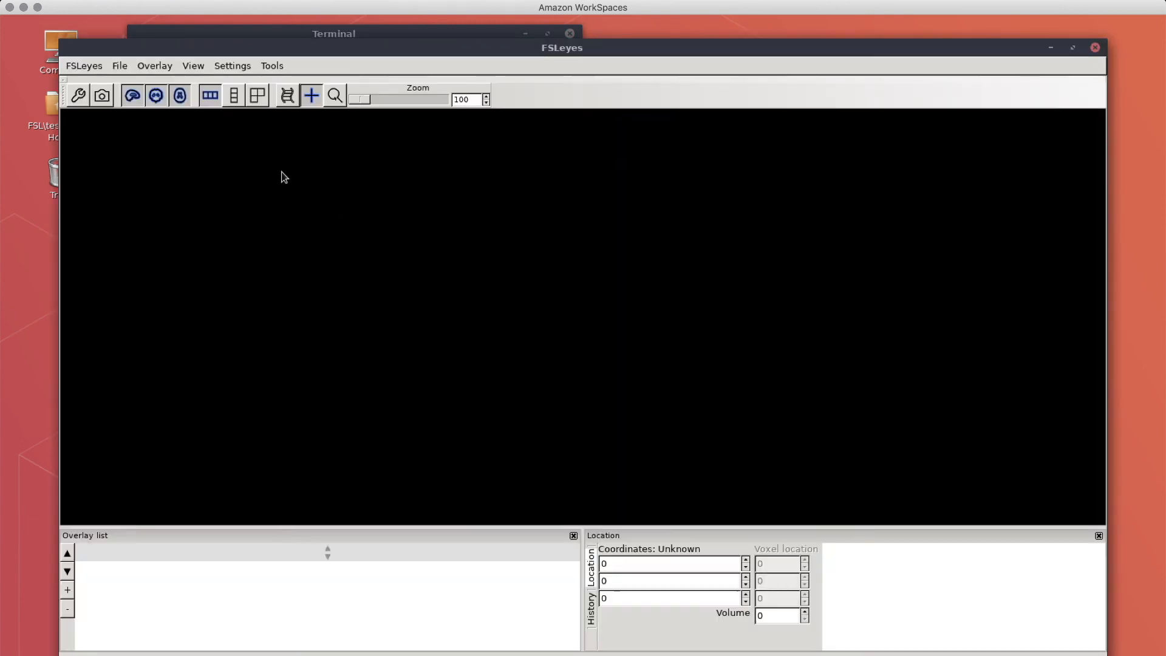
# - Load the MNI152_T1_2mm.nii.gz standard brain via File > Add standard
pyautogui.click(123, 65)
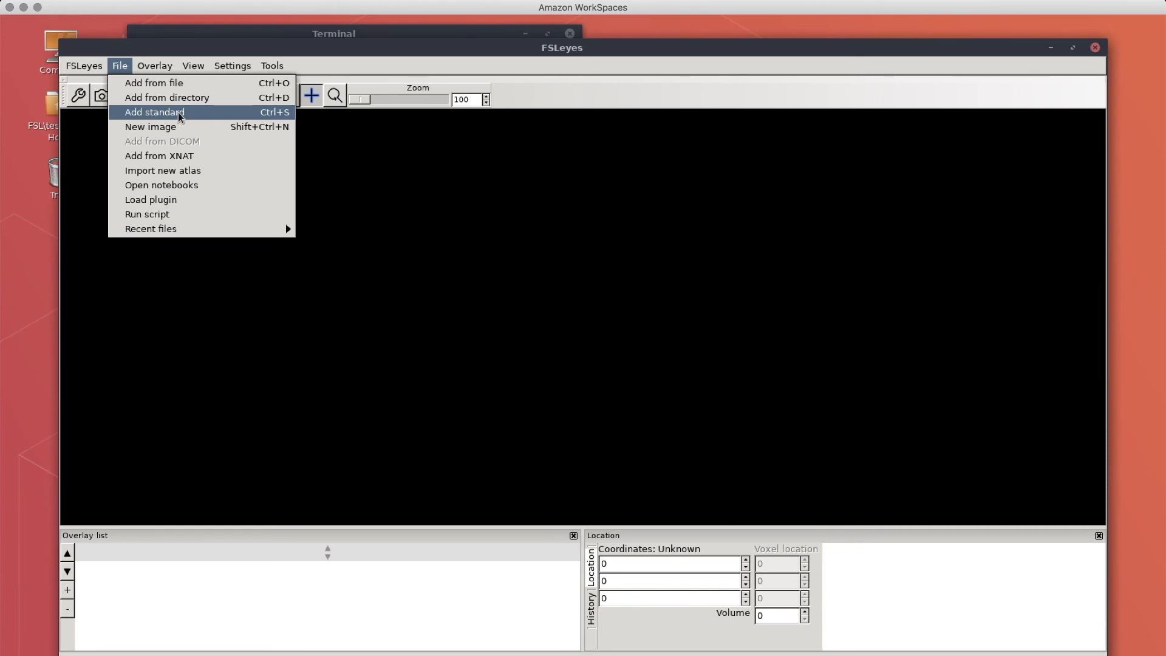
pyautogui.click(177, 113)
pyautogui.scroll(-10, 670, 372)
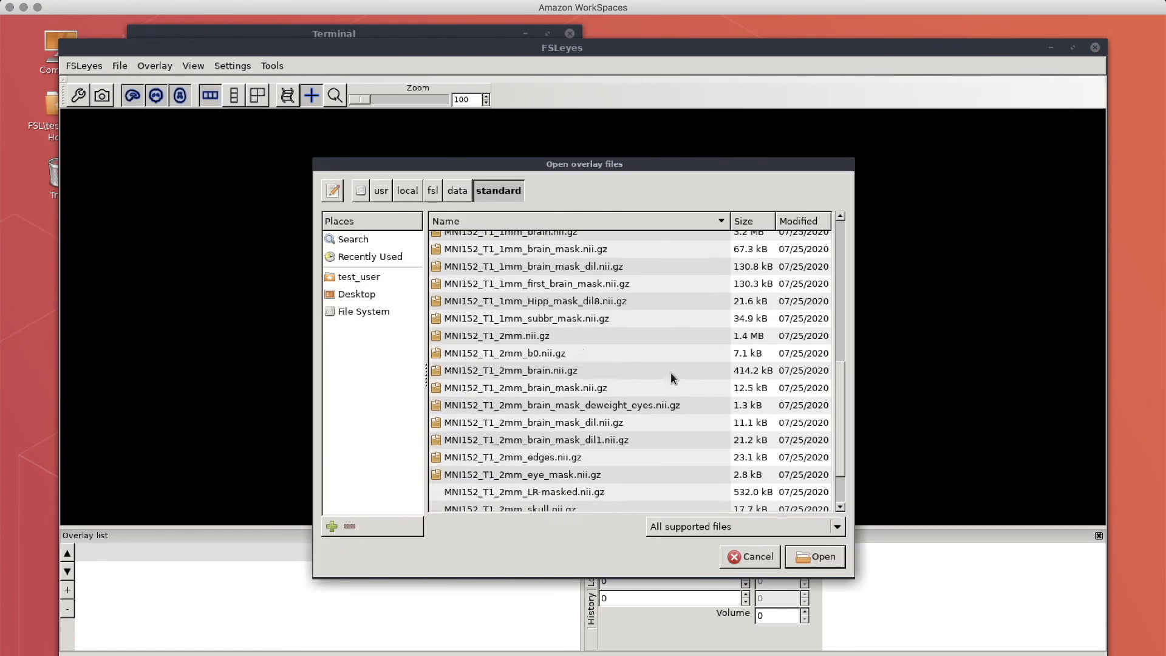
pyautogui.doubleClick(497, 300)
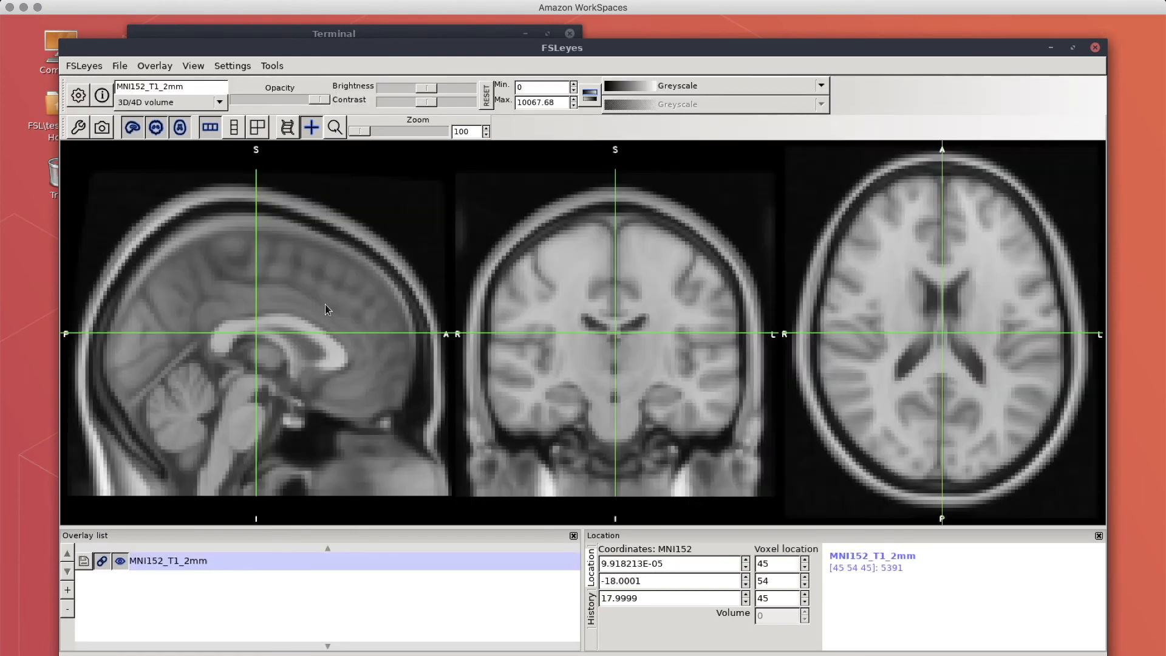
# - Move the crosshair in the sagittal and coronal views, then close FSLeyes without saving the layout
pyautogui.moveTo(304, 285); pyautogui.dragTo(269, 343)
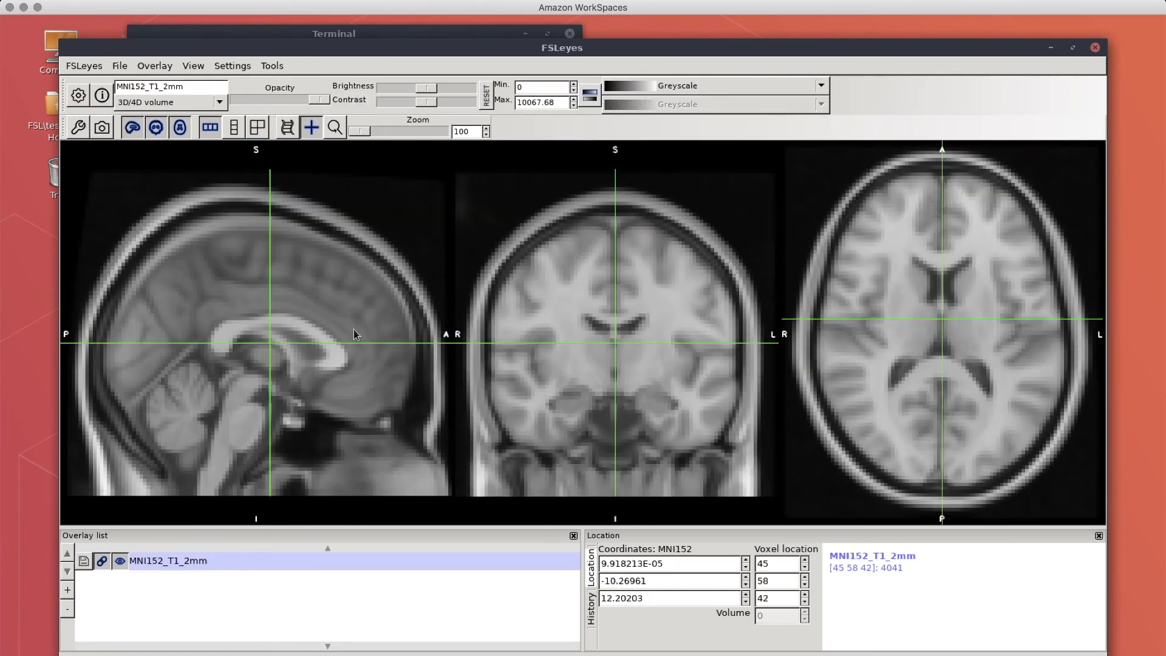
pyautogui.click(598, 311)
pyautogui.click(1094, 47)
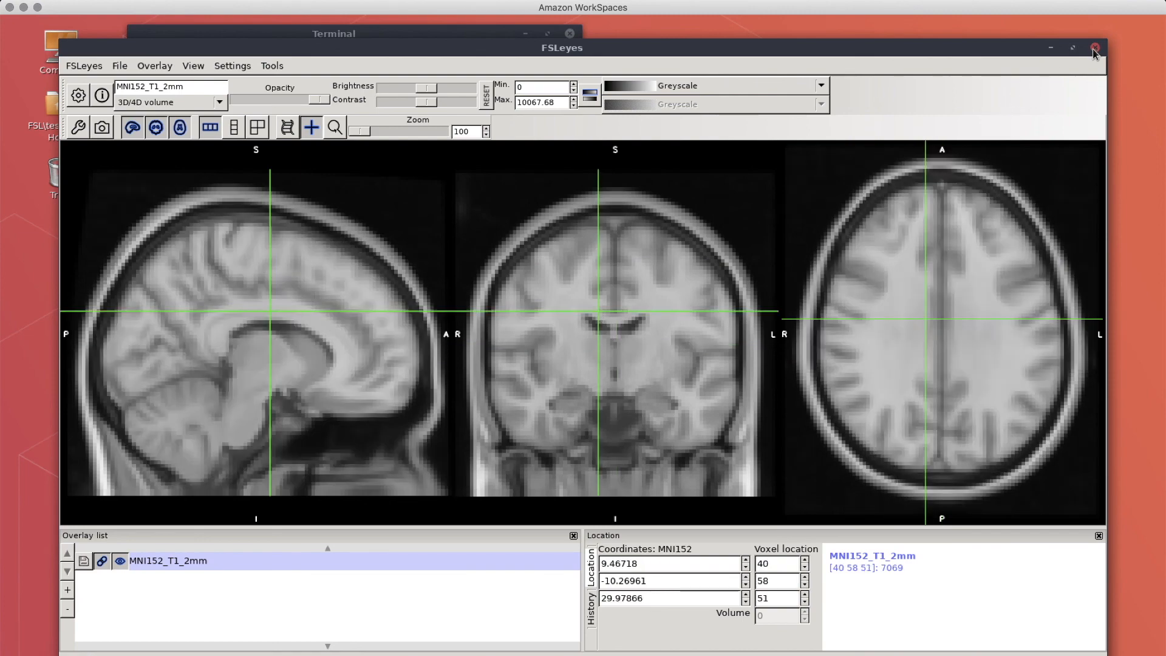
pyautogui.click(614, 383)
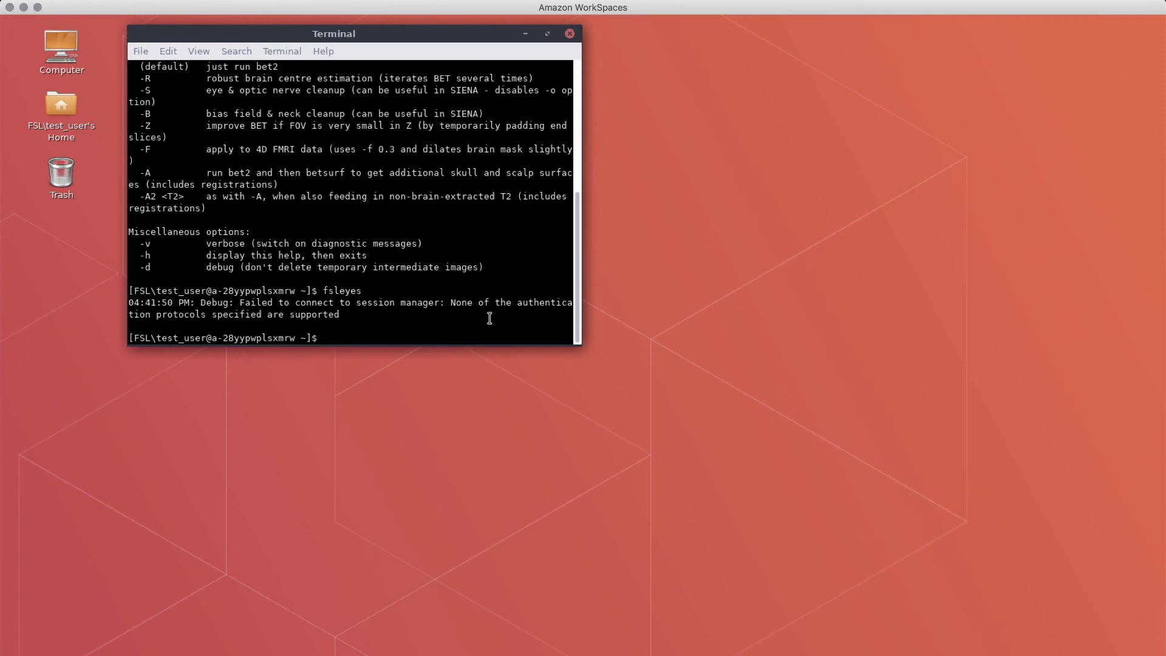
# - Run Feat in the terminal to open the FEAT v6.00 analysis window
pyautogui.write('Feat')
pyautogui.press('Return')
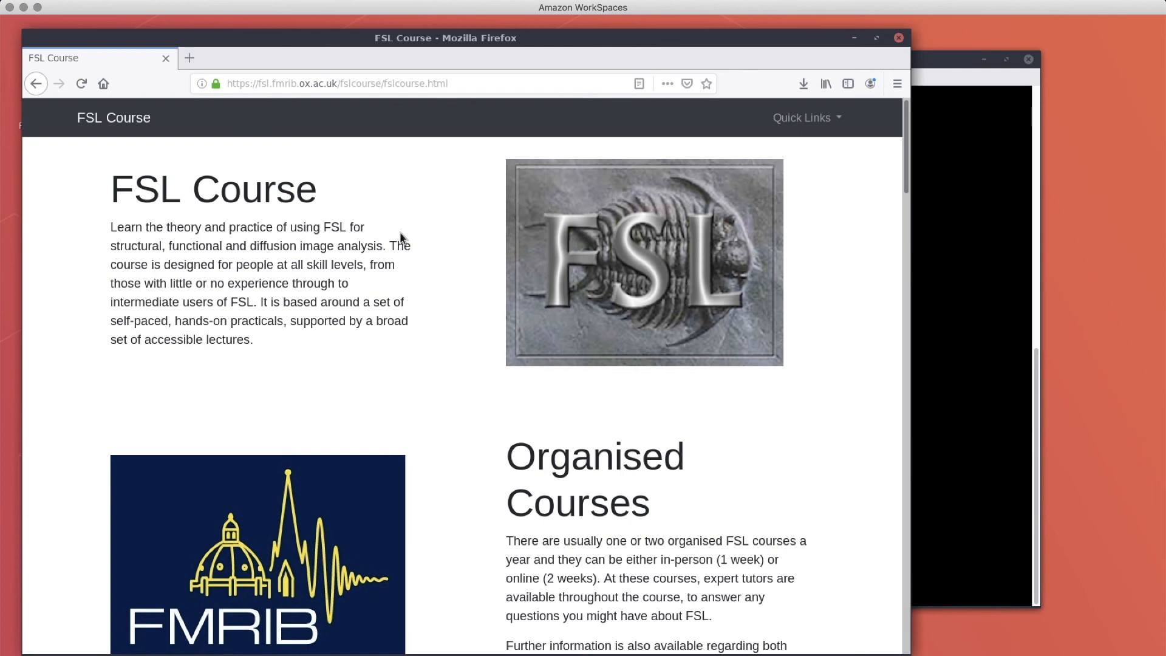
# - Save the fsldl.py script from the FSL Course Data section, then return to the terminal
pyautogui.click(815, 121)
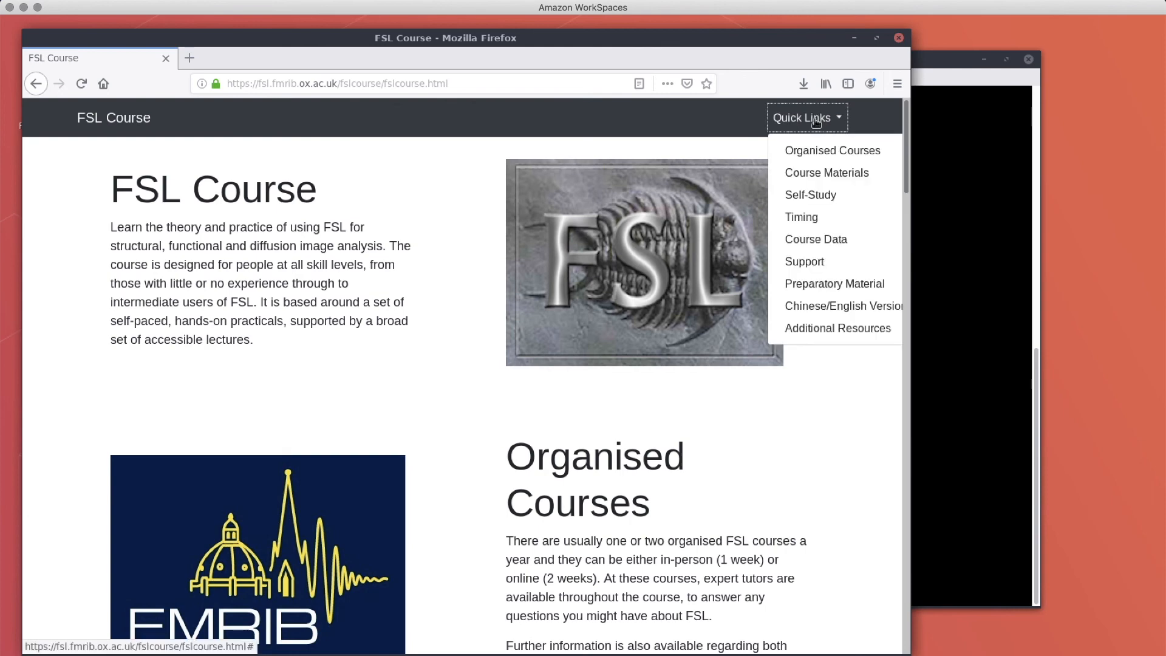
pyautogui.click(805, 241)
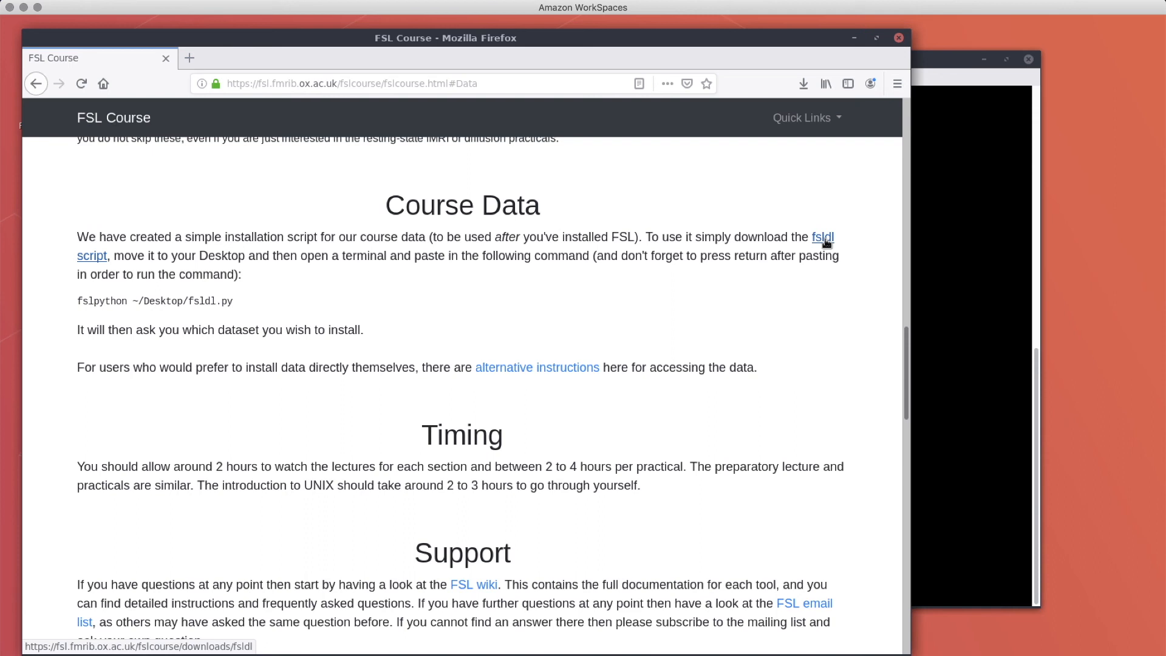
pyautogui.click(824, 238)
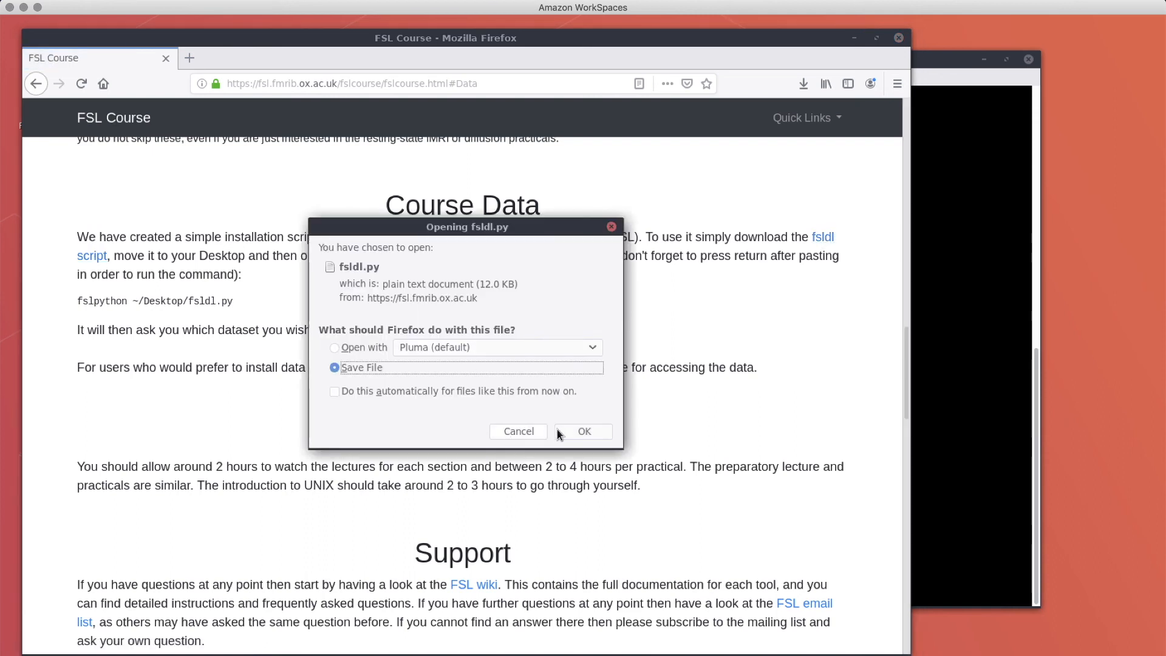
pyautogui.click(572, 432)
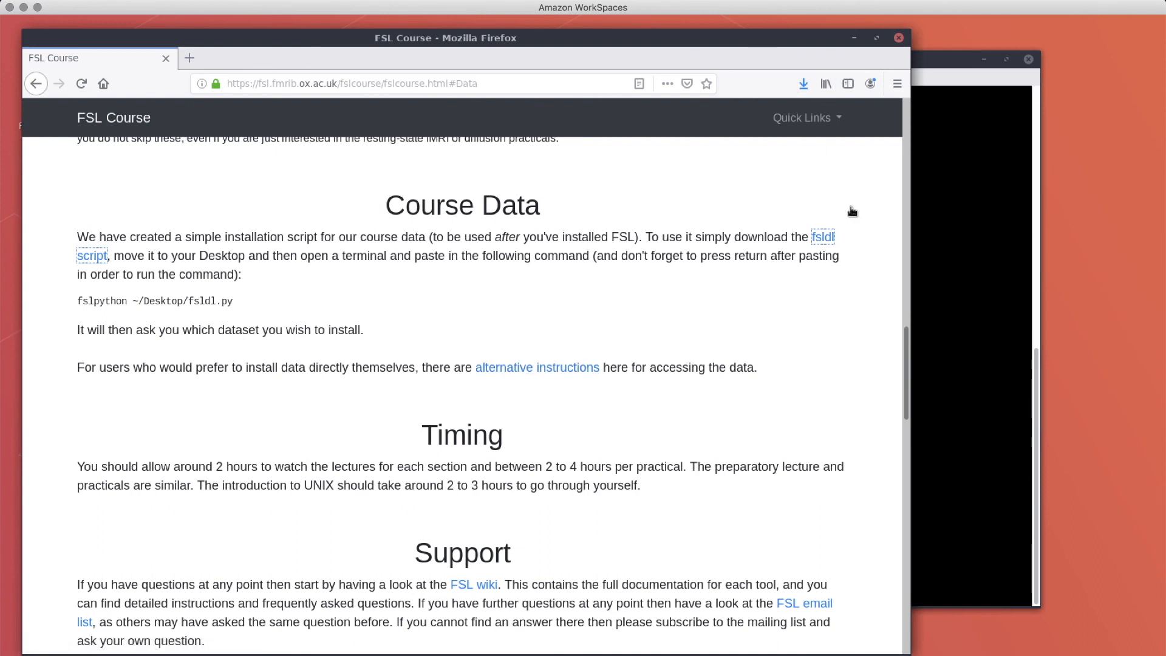
pyautogui.click(972, 305)
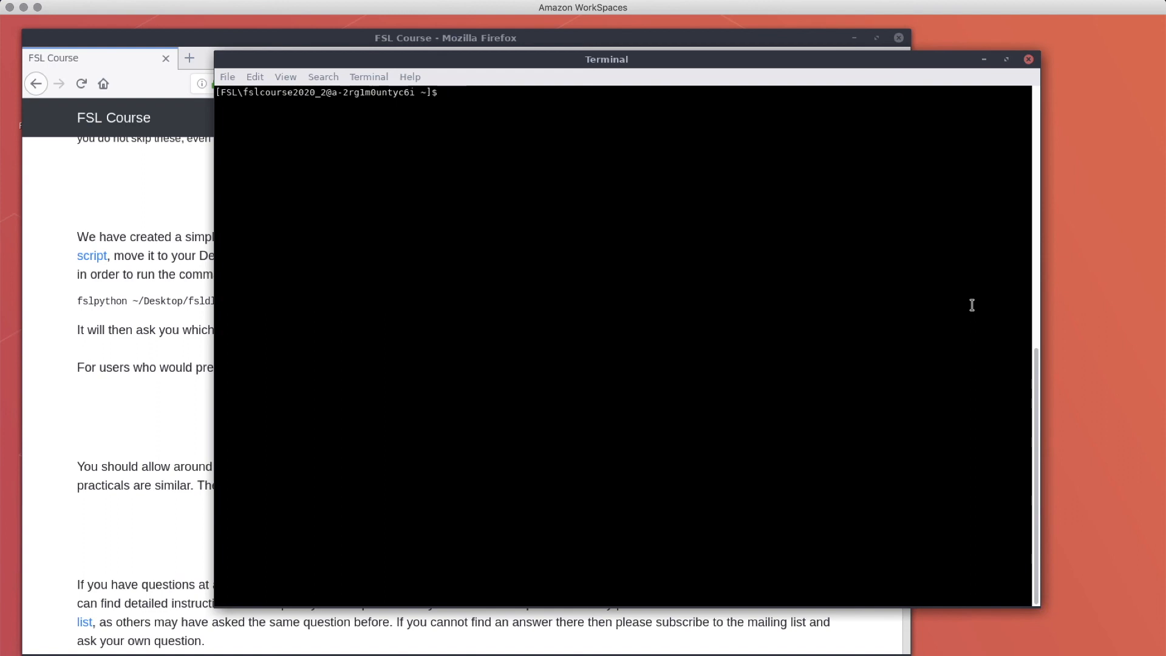
# - Move fsldl.py from ~/Downloads to ~/Desktop/
pyautogui.write('mv ~/Down')
pyautogui.press('Tab')
pyautogui.write('fsl')
pyautogui.press('Tab')
pyautogui.write('~/D')
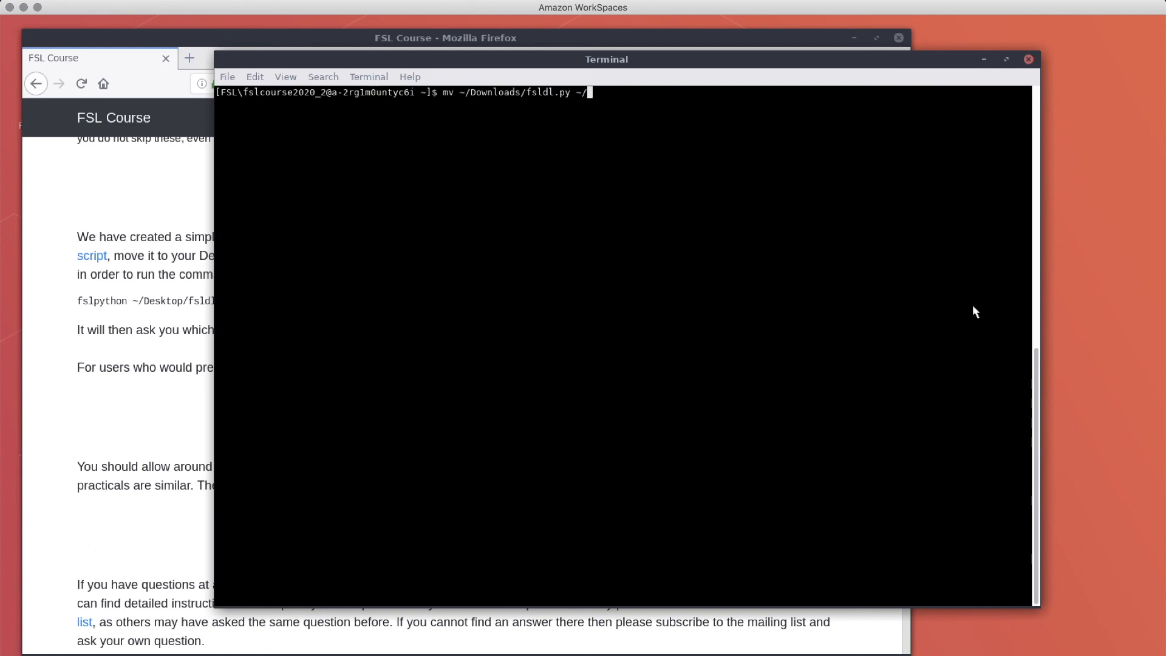
pyautogui.write('e')
pyautogui.press('Tab')
pyautogui.press('Return')
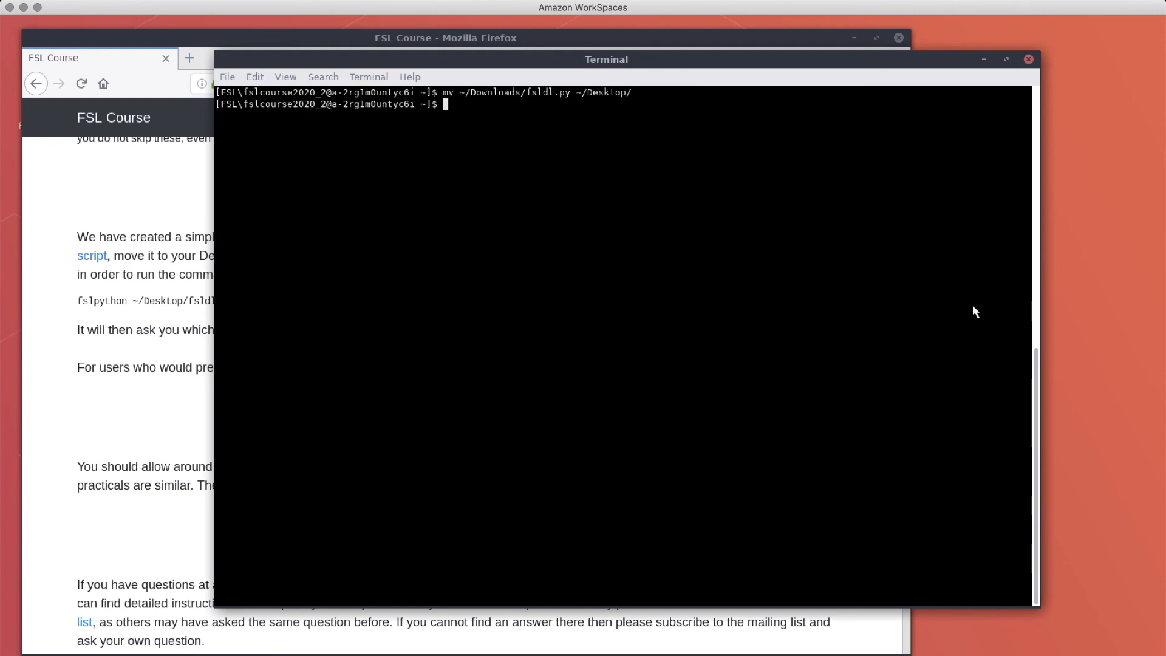
# - From the Desktop, run 'fslpython fsldl.py' to download all course datasets into the home directory
pyautogui.write('cd Desktop/')
pyautogui.press('Return')
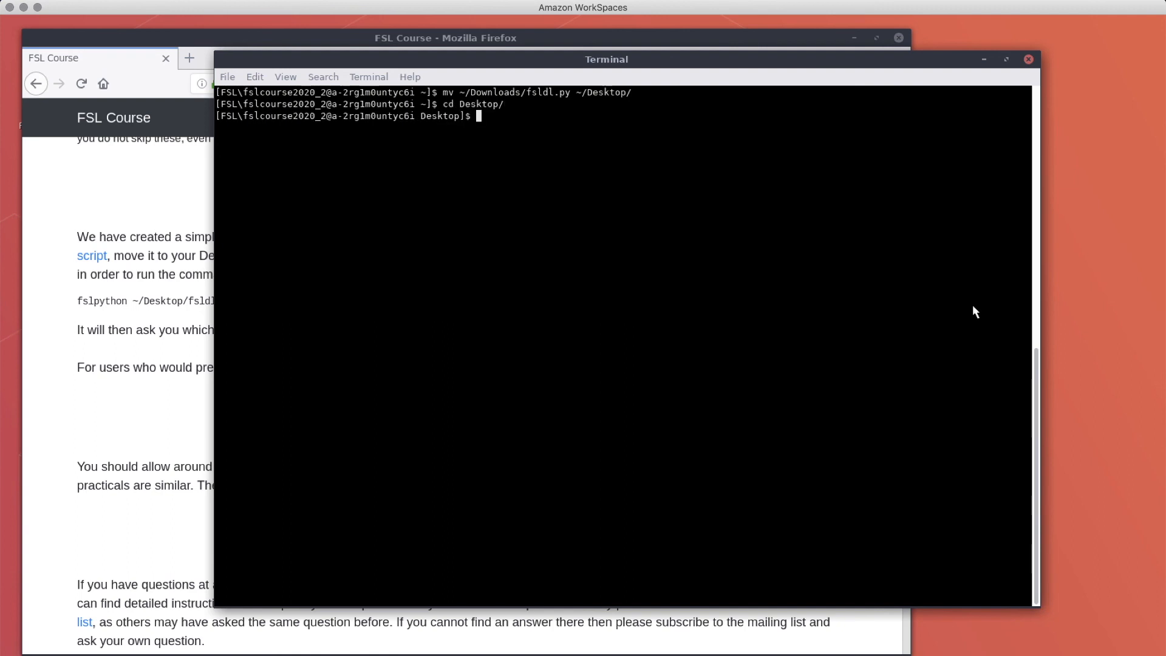
pyautogui.write('fslpython')
pyautogui.write('fsldl.py')
pyautogui.press('Return')
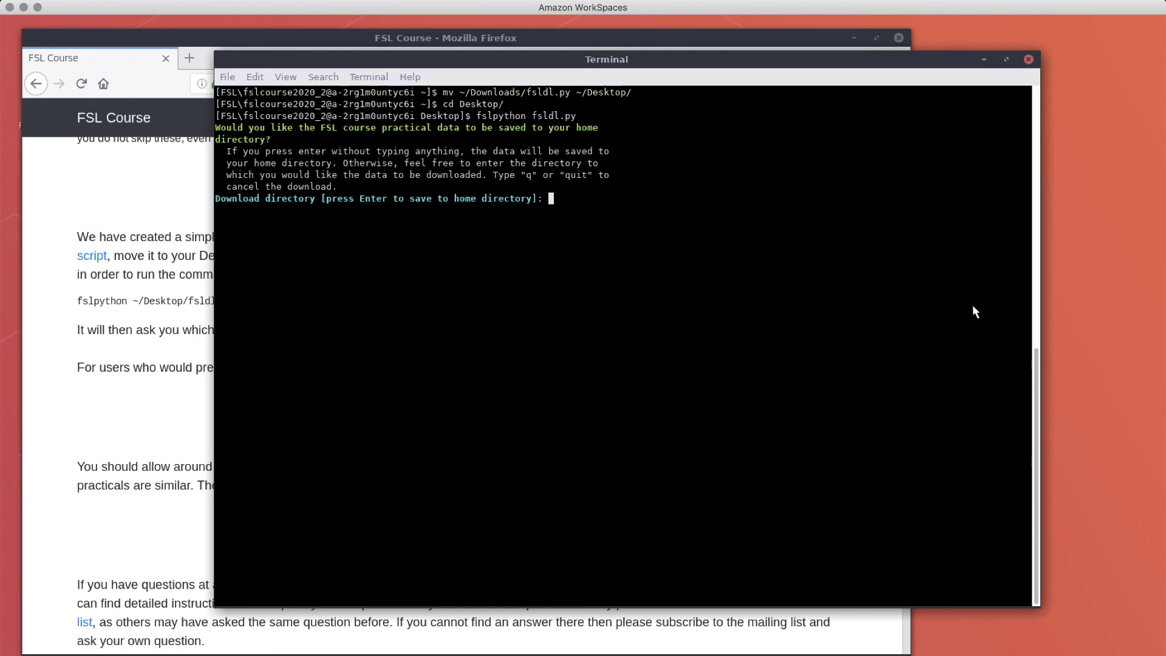
pyautogui.press('Return')
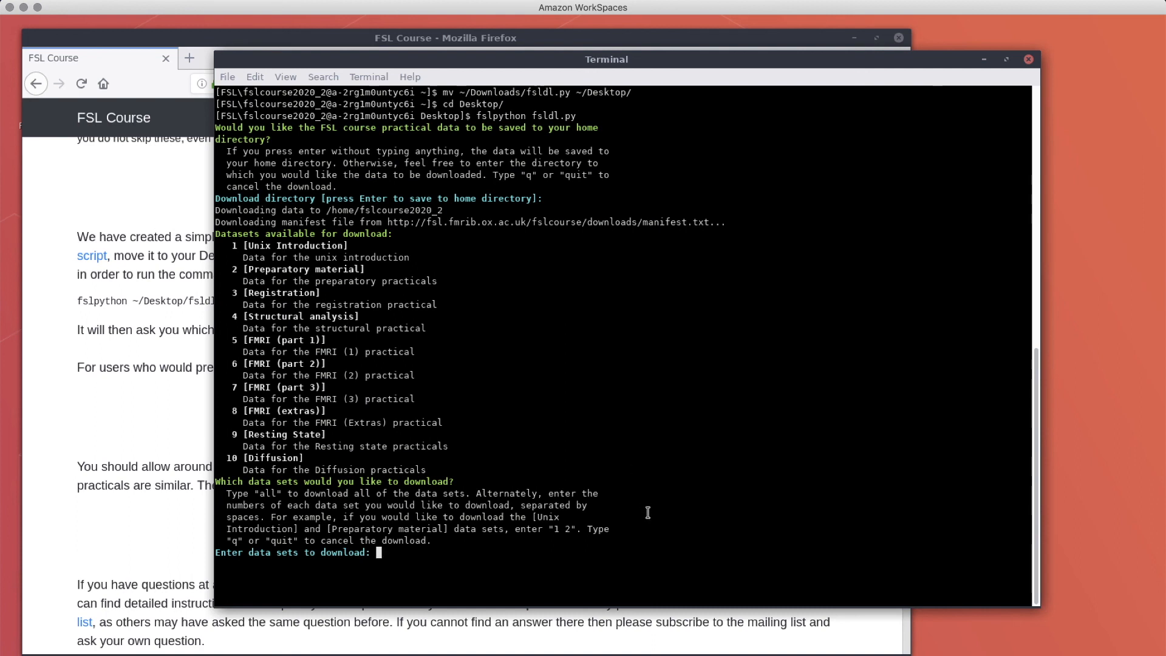
pyautogui.write('all')
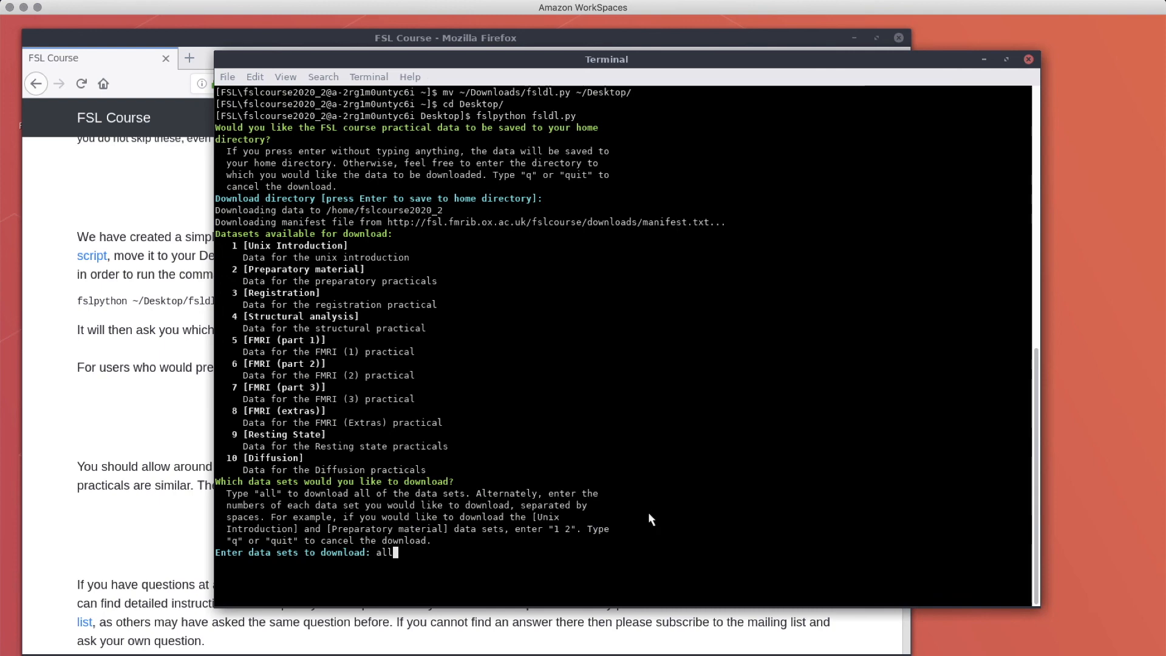
pyautogui.press('Return')
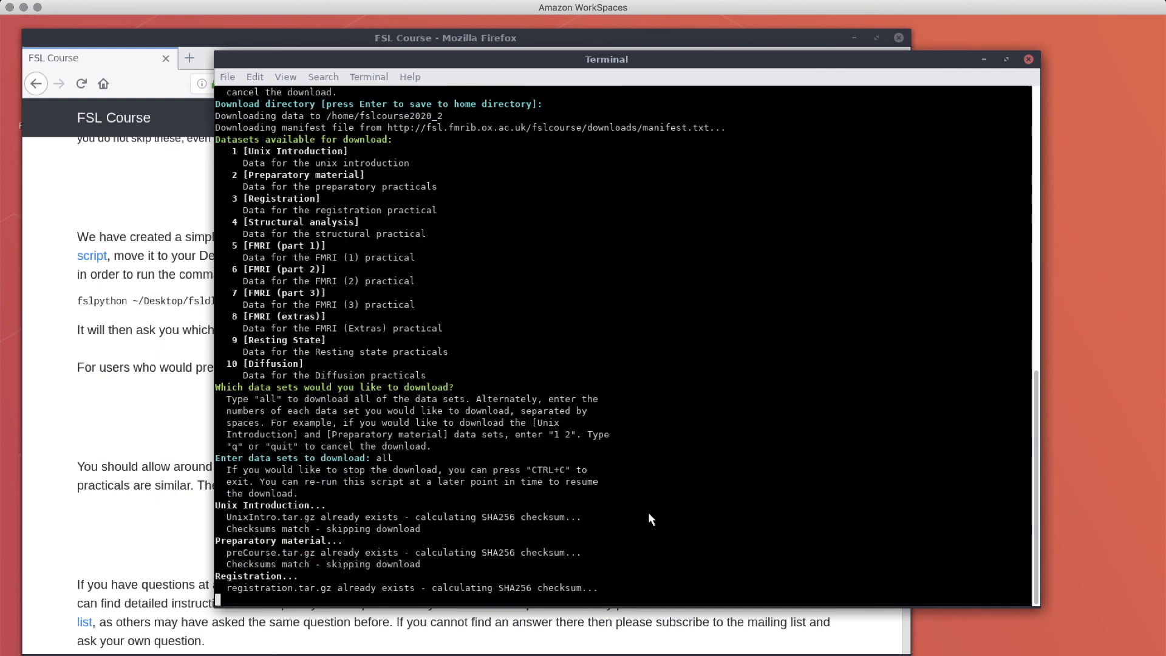